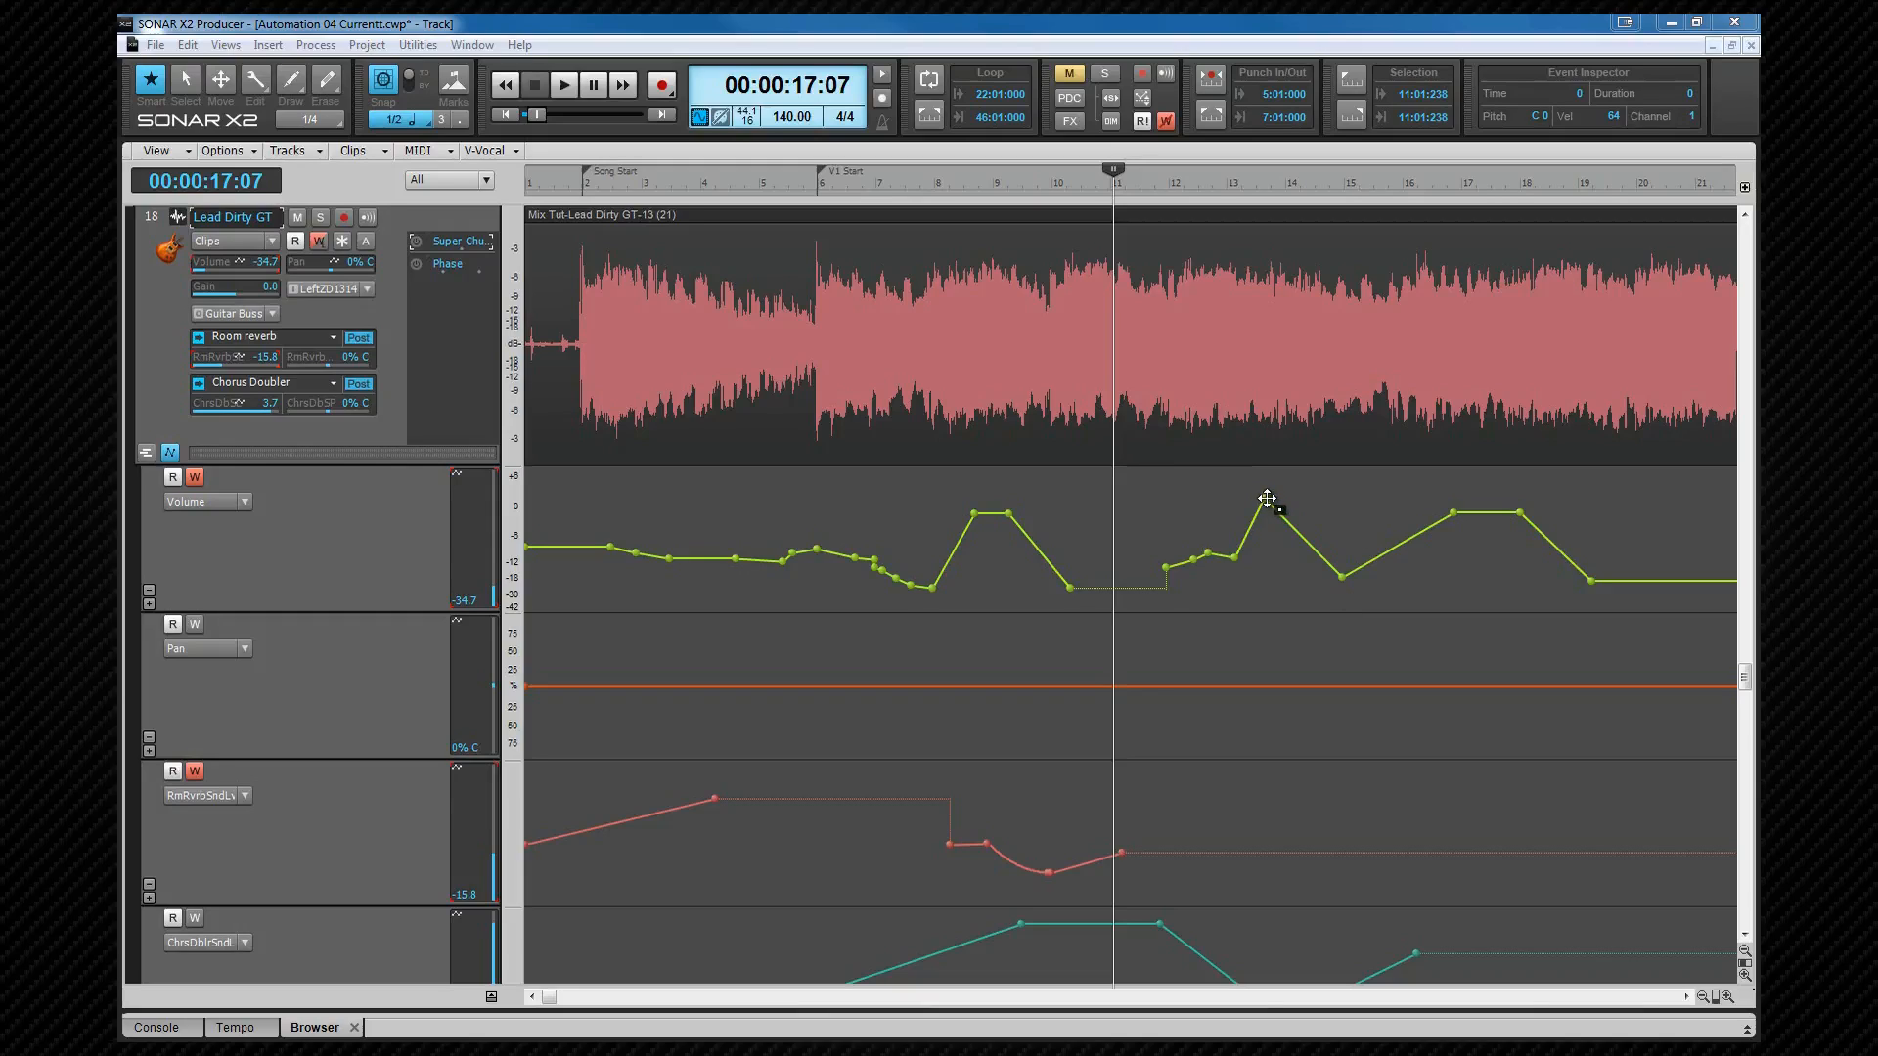
Step: Move the peak node near measure 13 of the Volume envelope slightly later, at a level of about 0.2 dB
mouse_move(1267, 499)
mouse_move(1266, 499)
mouse_down()
mouse_move(1270, 528)
mouse_move(1273, 507)
mouse_up()
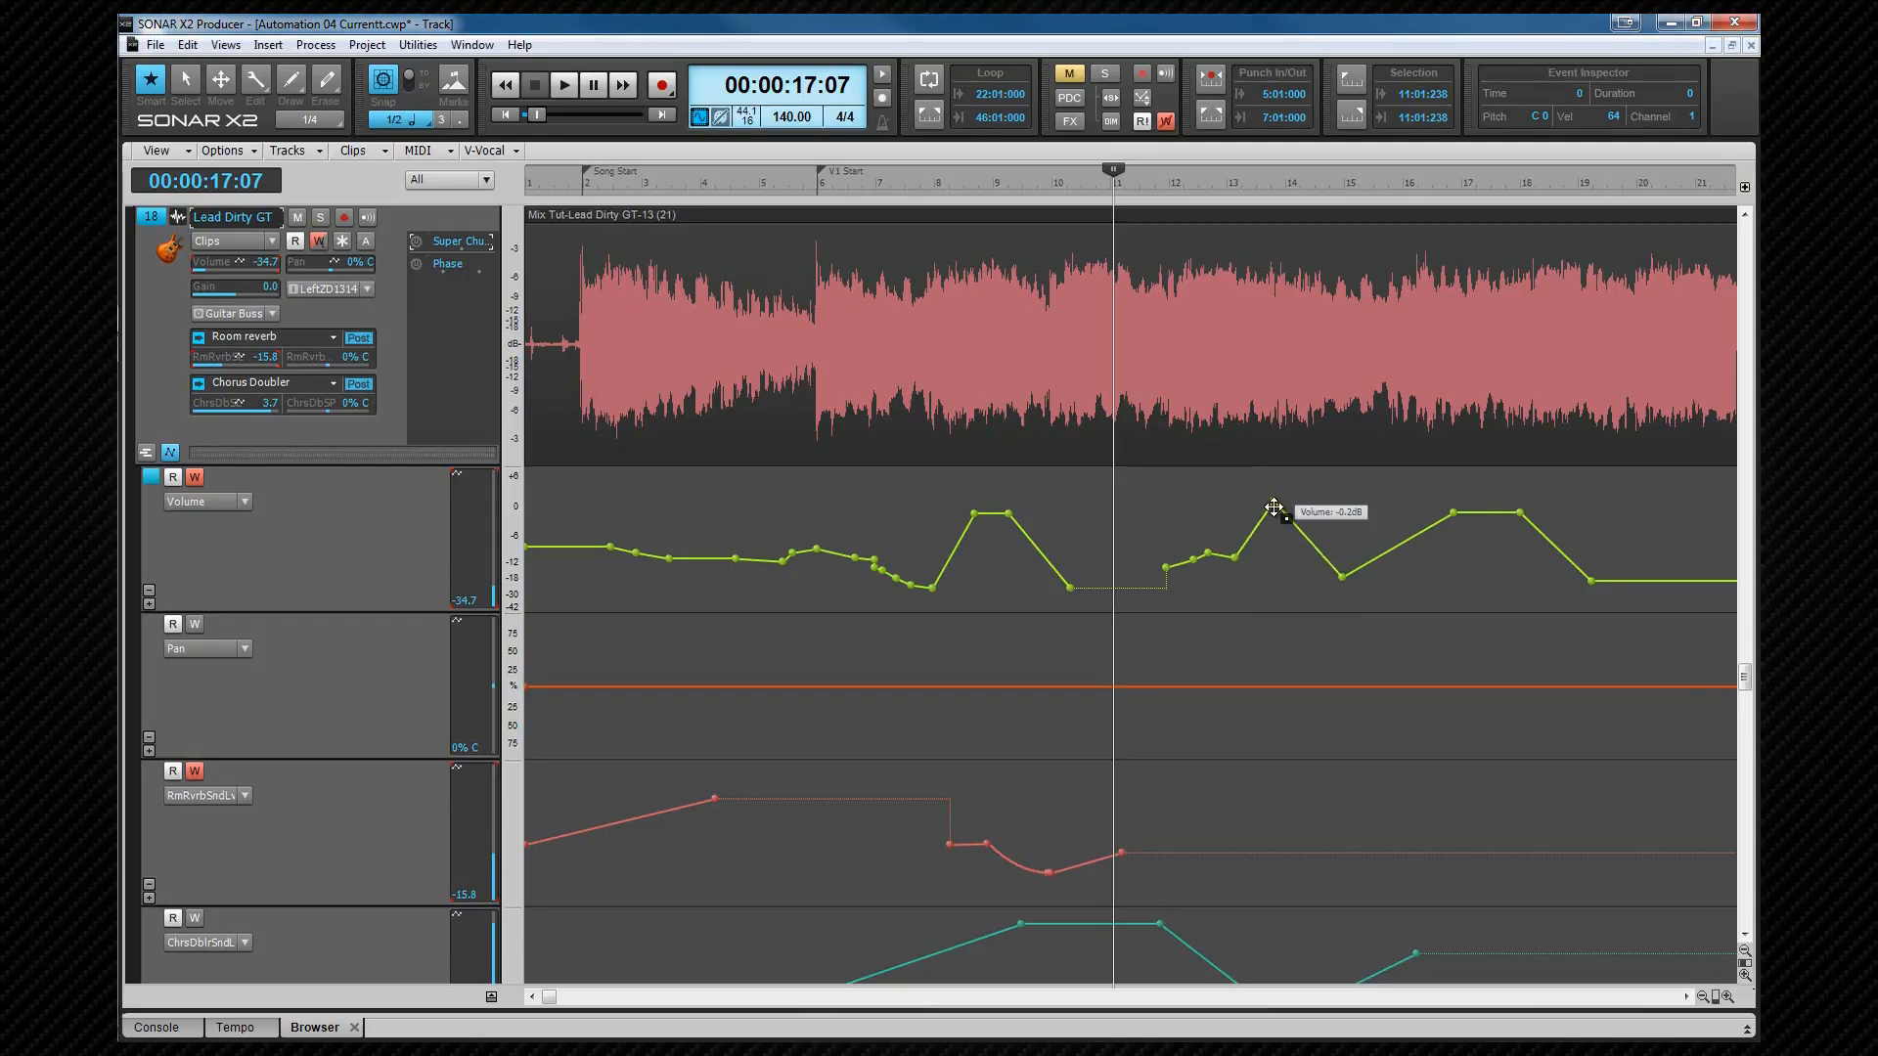
drag(1273, 506, 1273, 499)
Step: Raise the Volume node near measure 15 through the levels of the earlier nodes, up to the 0.2 dB of the measure 13 peak
mouse_move(1342, 578)
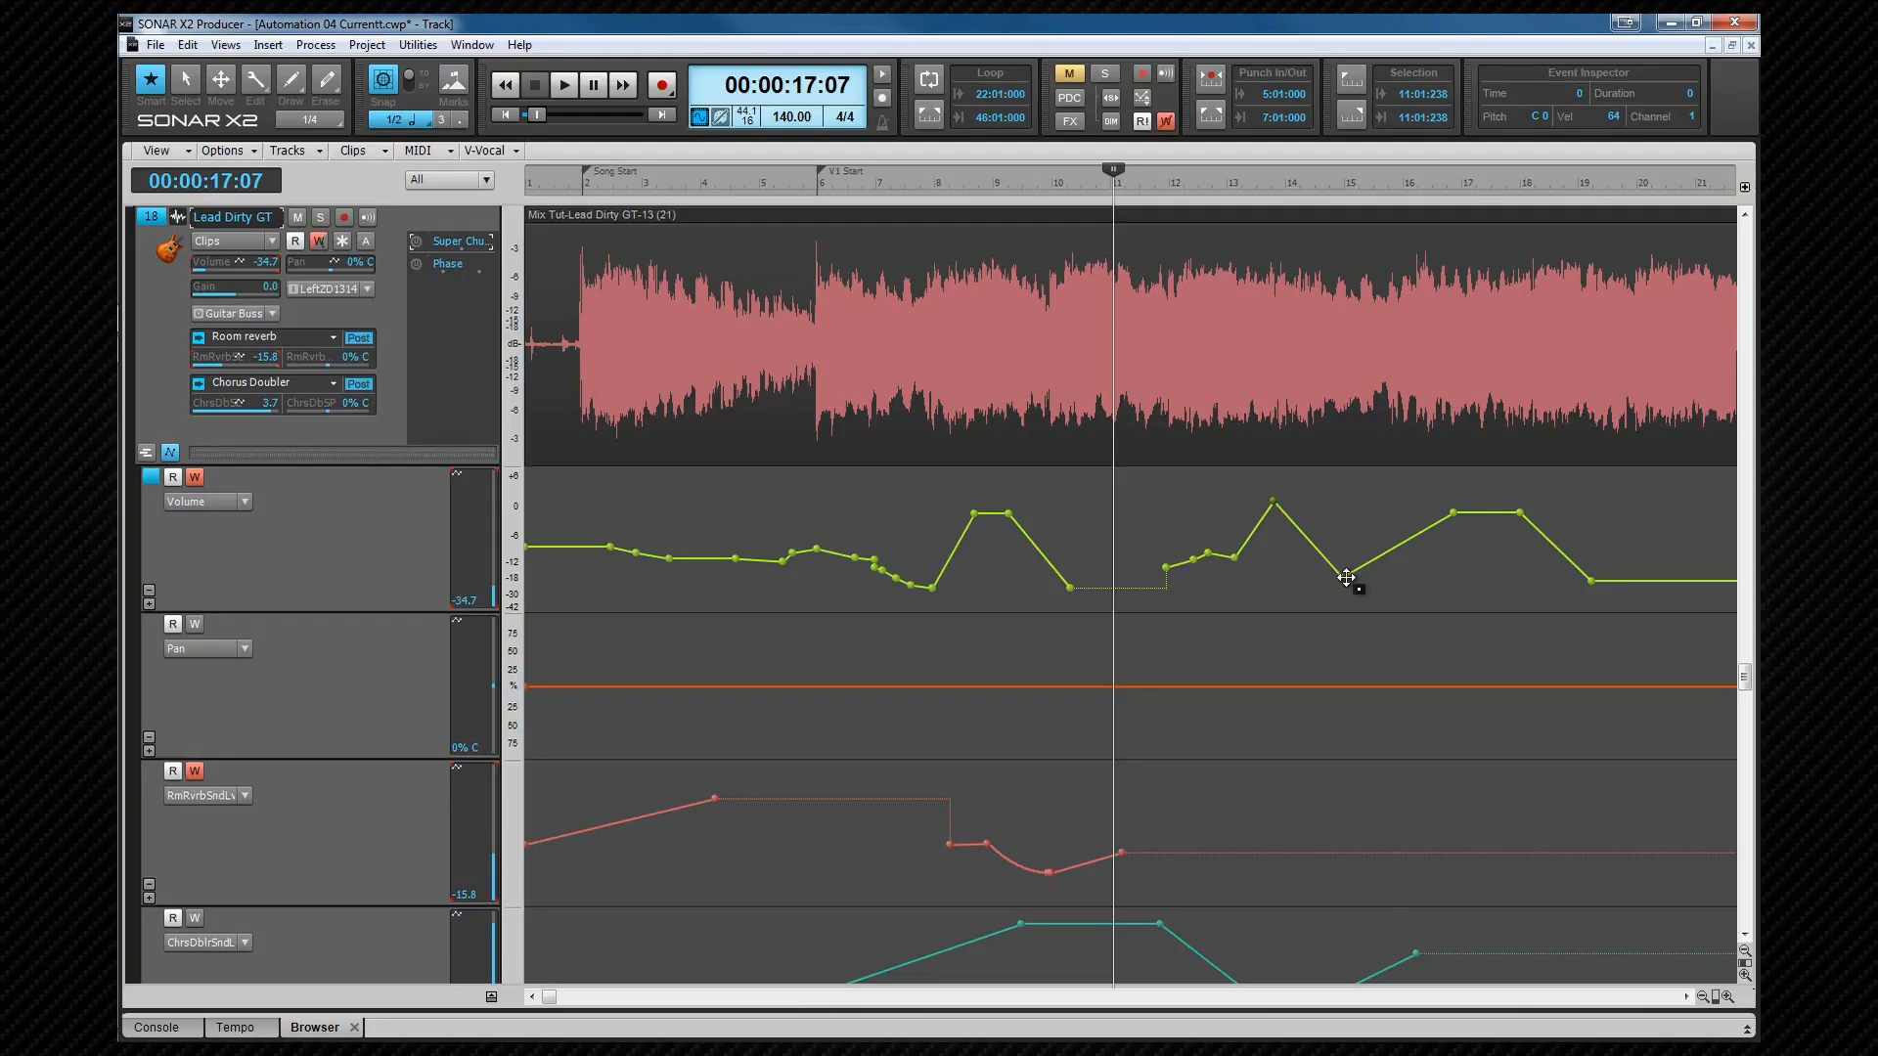
click(1345, 577)
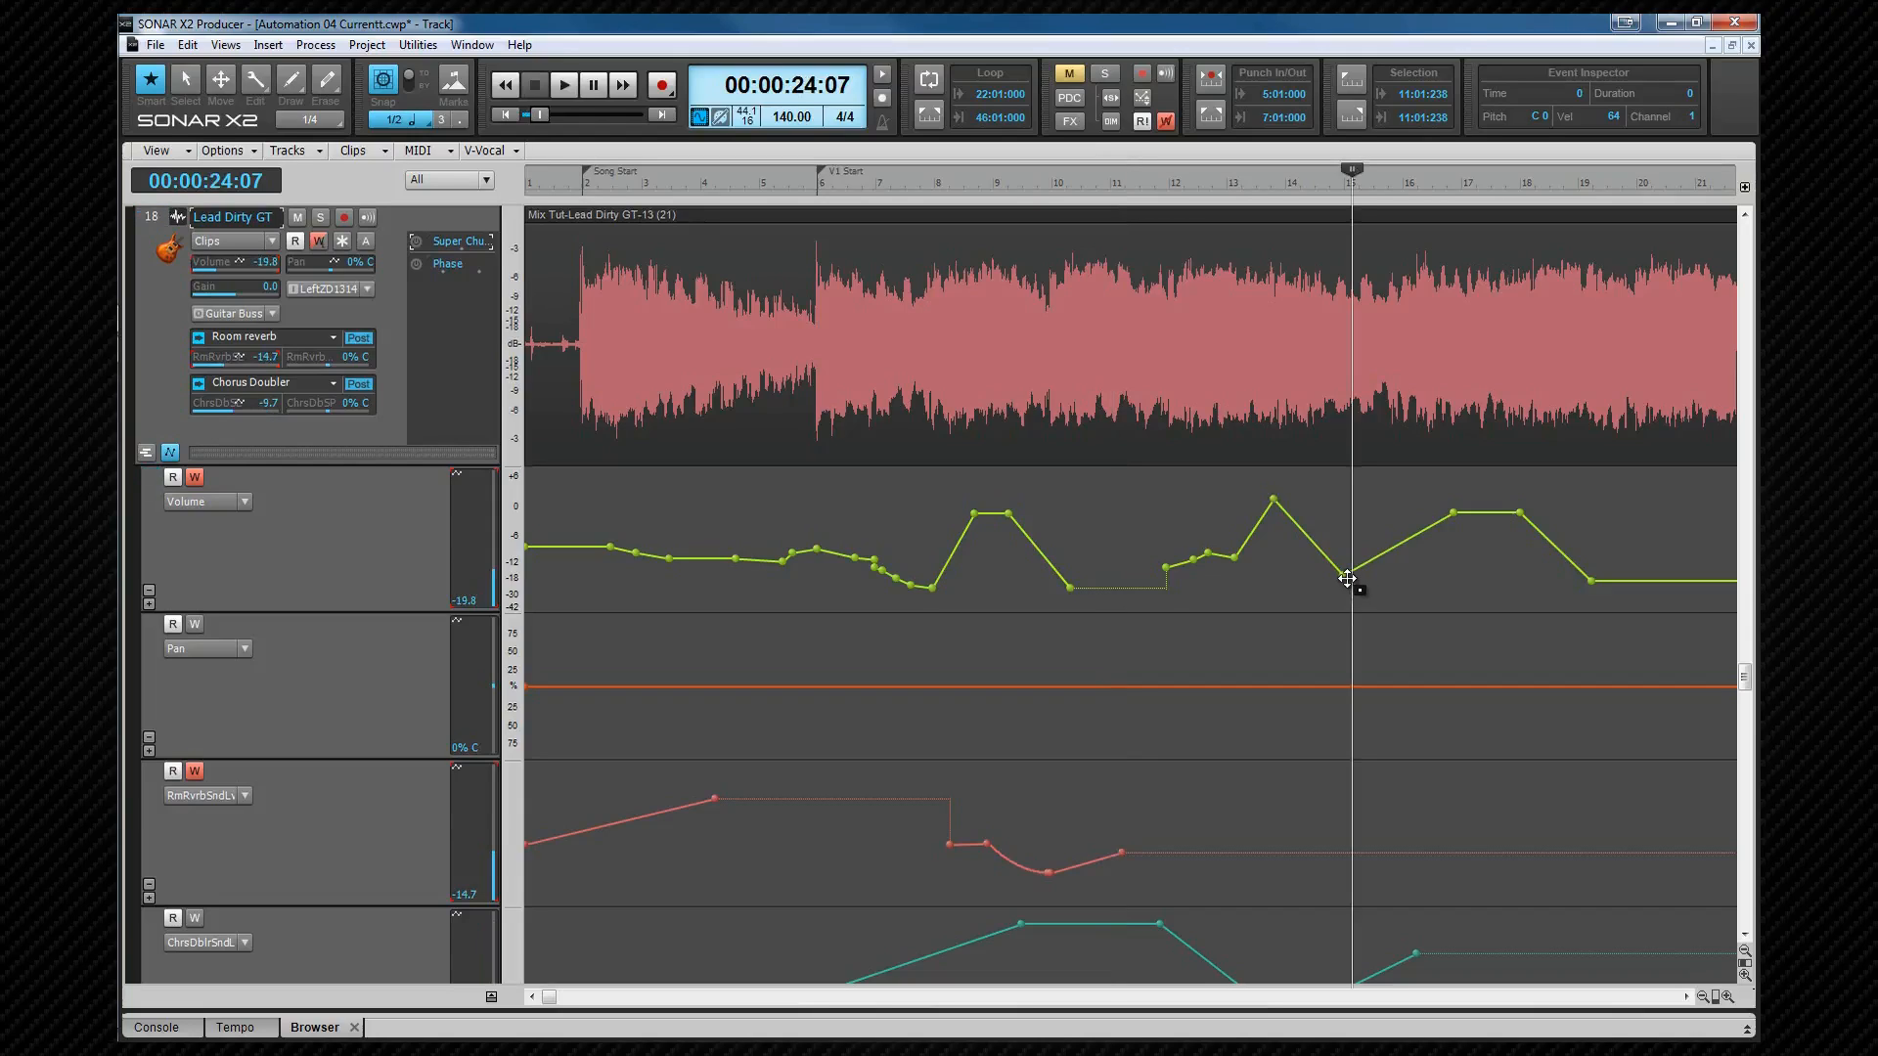
click(1347, 578)
drag(1347, 578, 1347, 554)
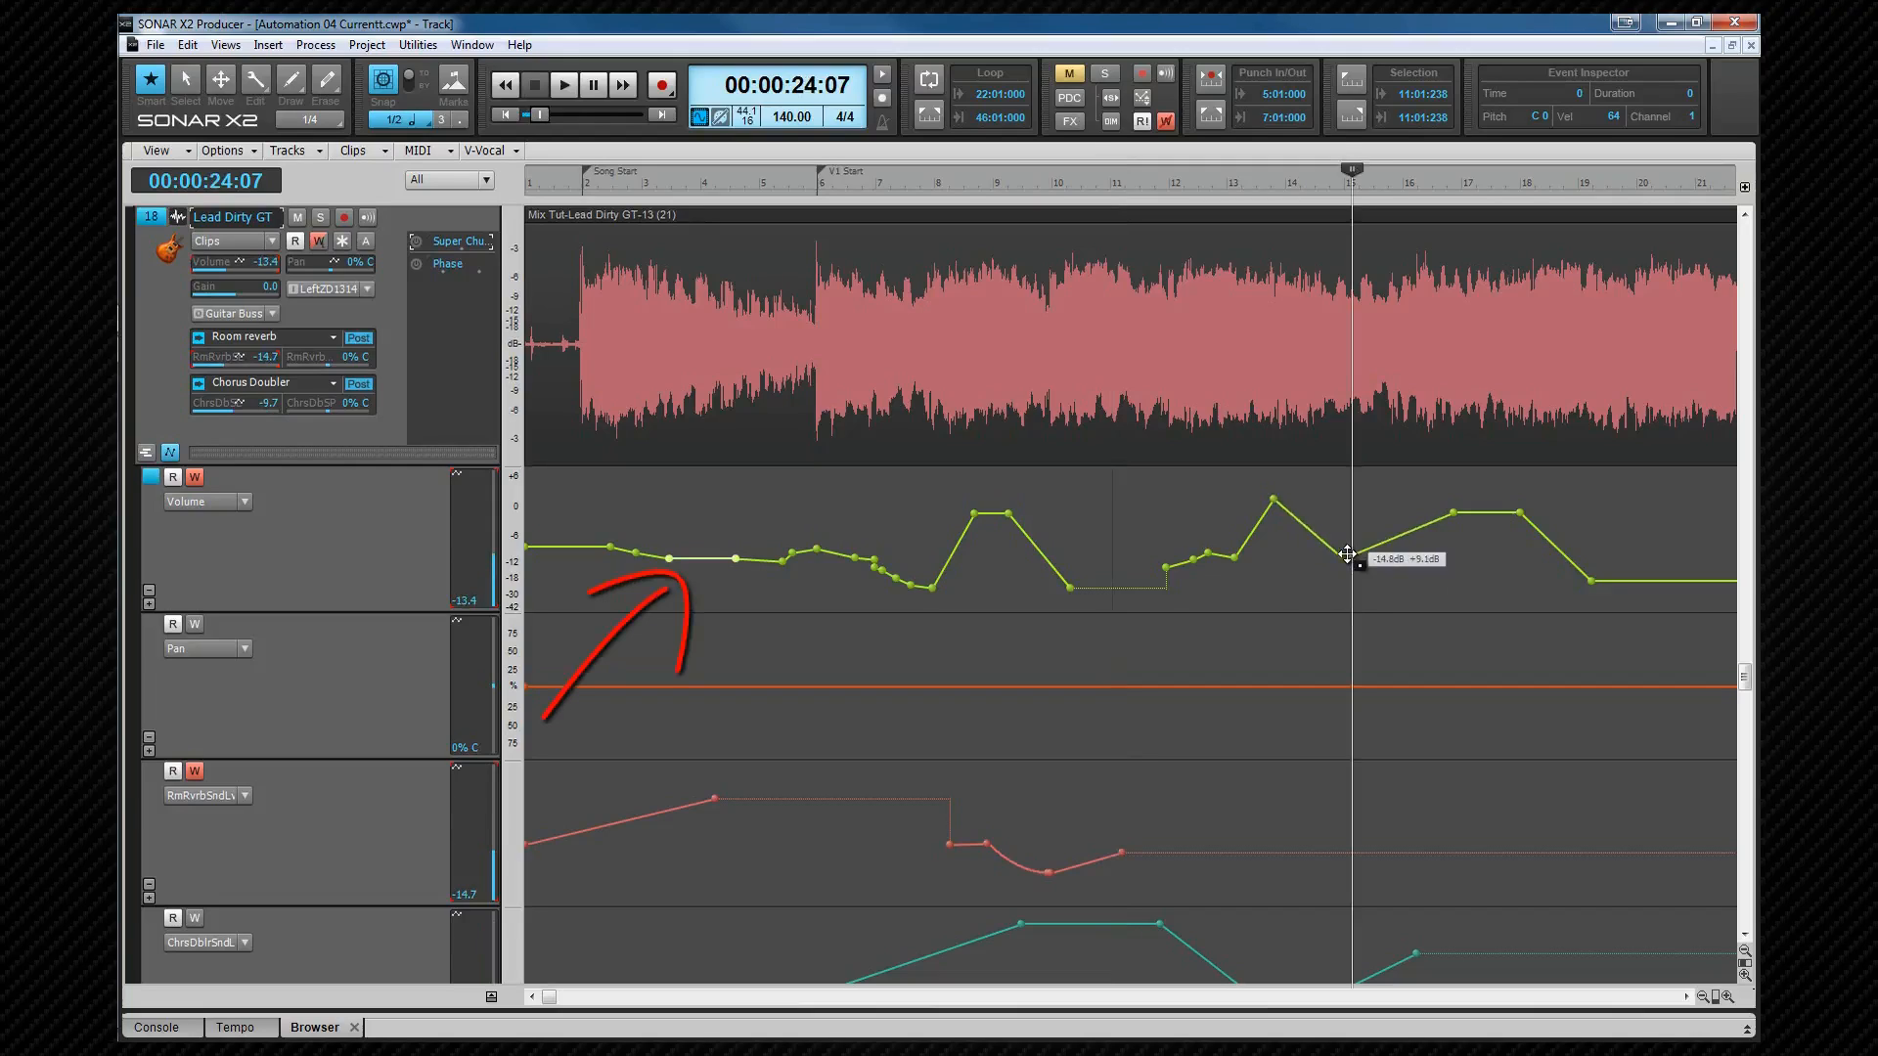
drag(1346, 554, 1338, 520)
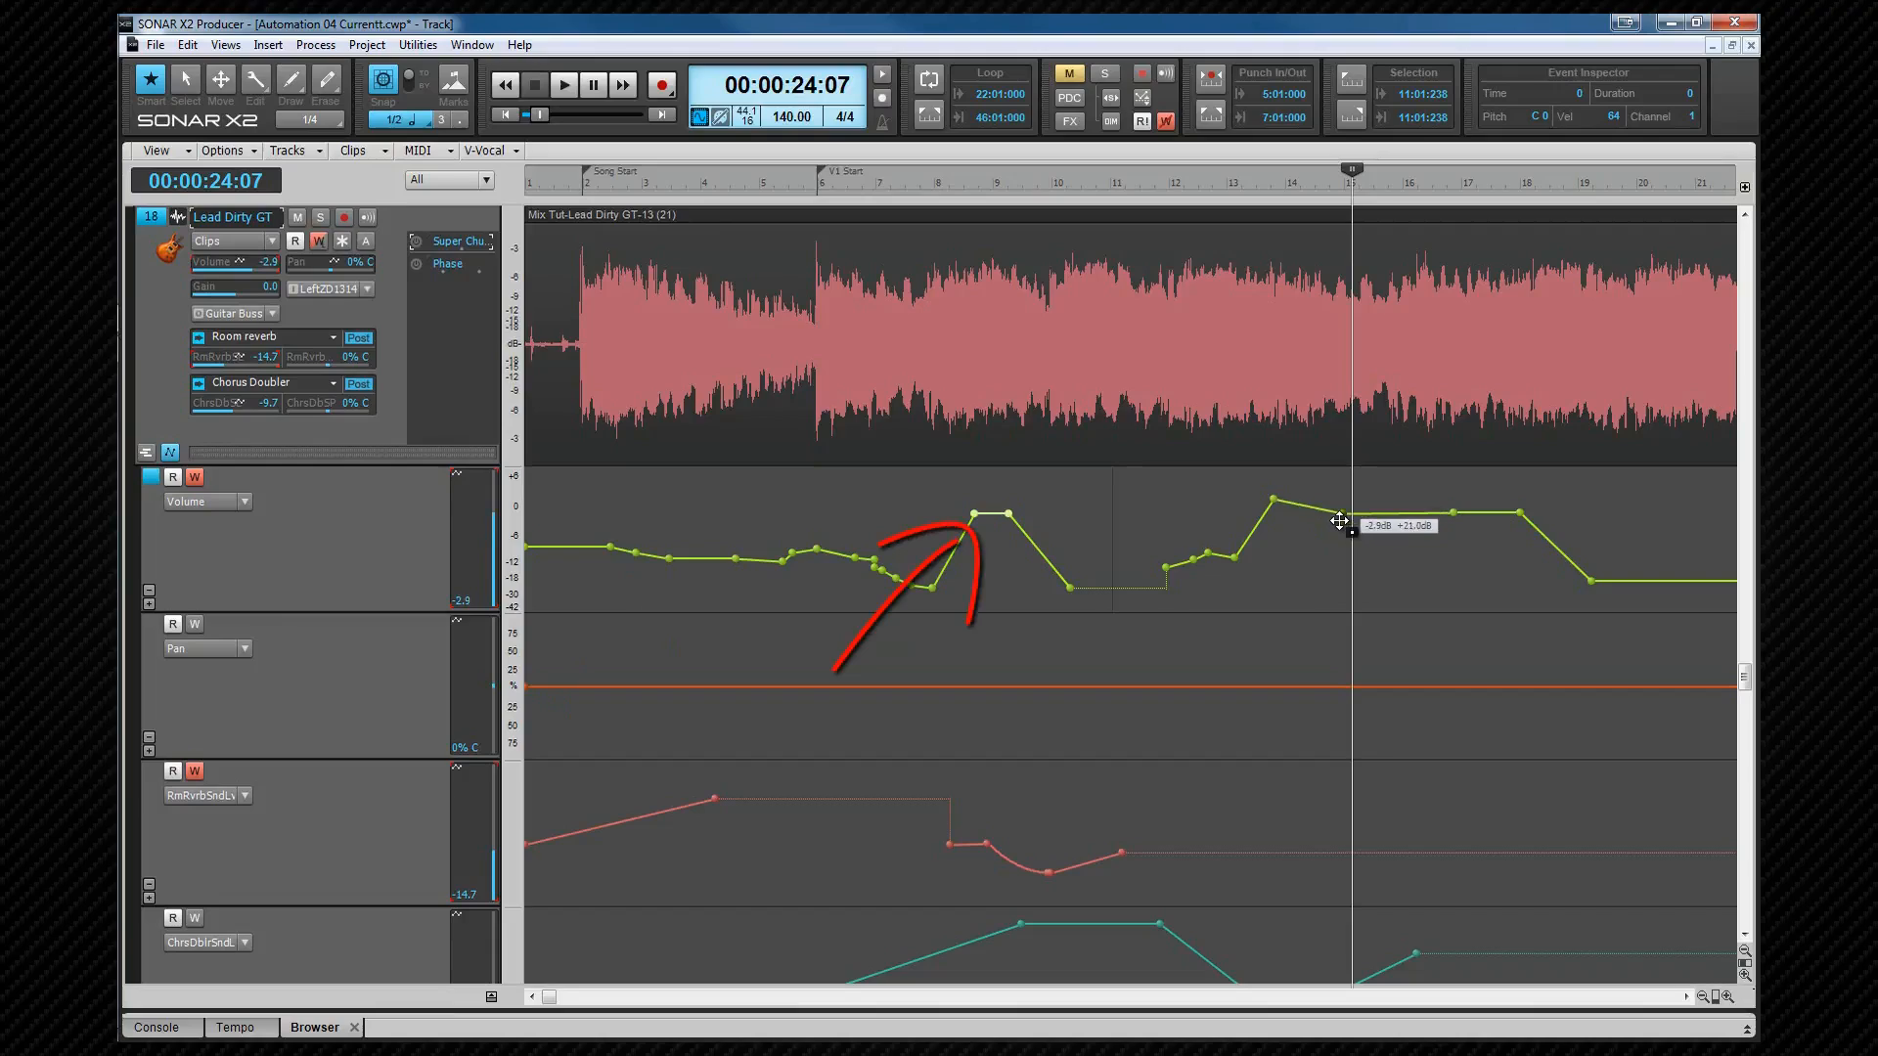
drag(1339, 521, 1339, 501)
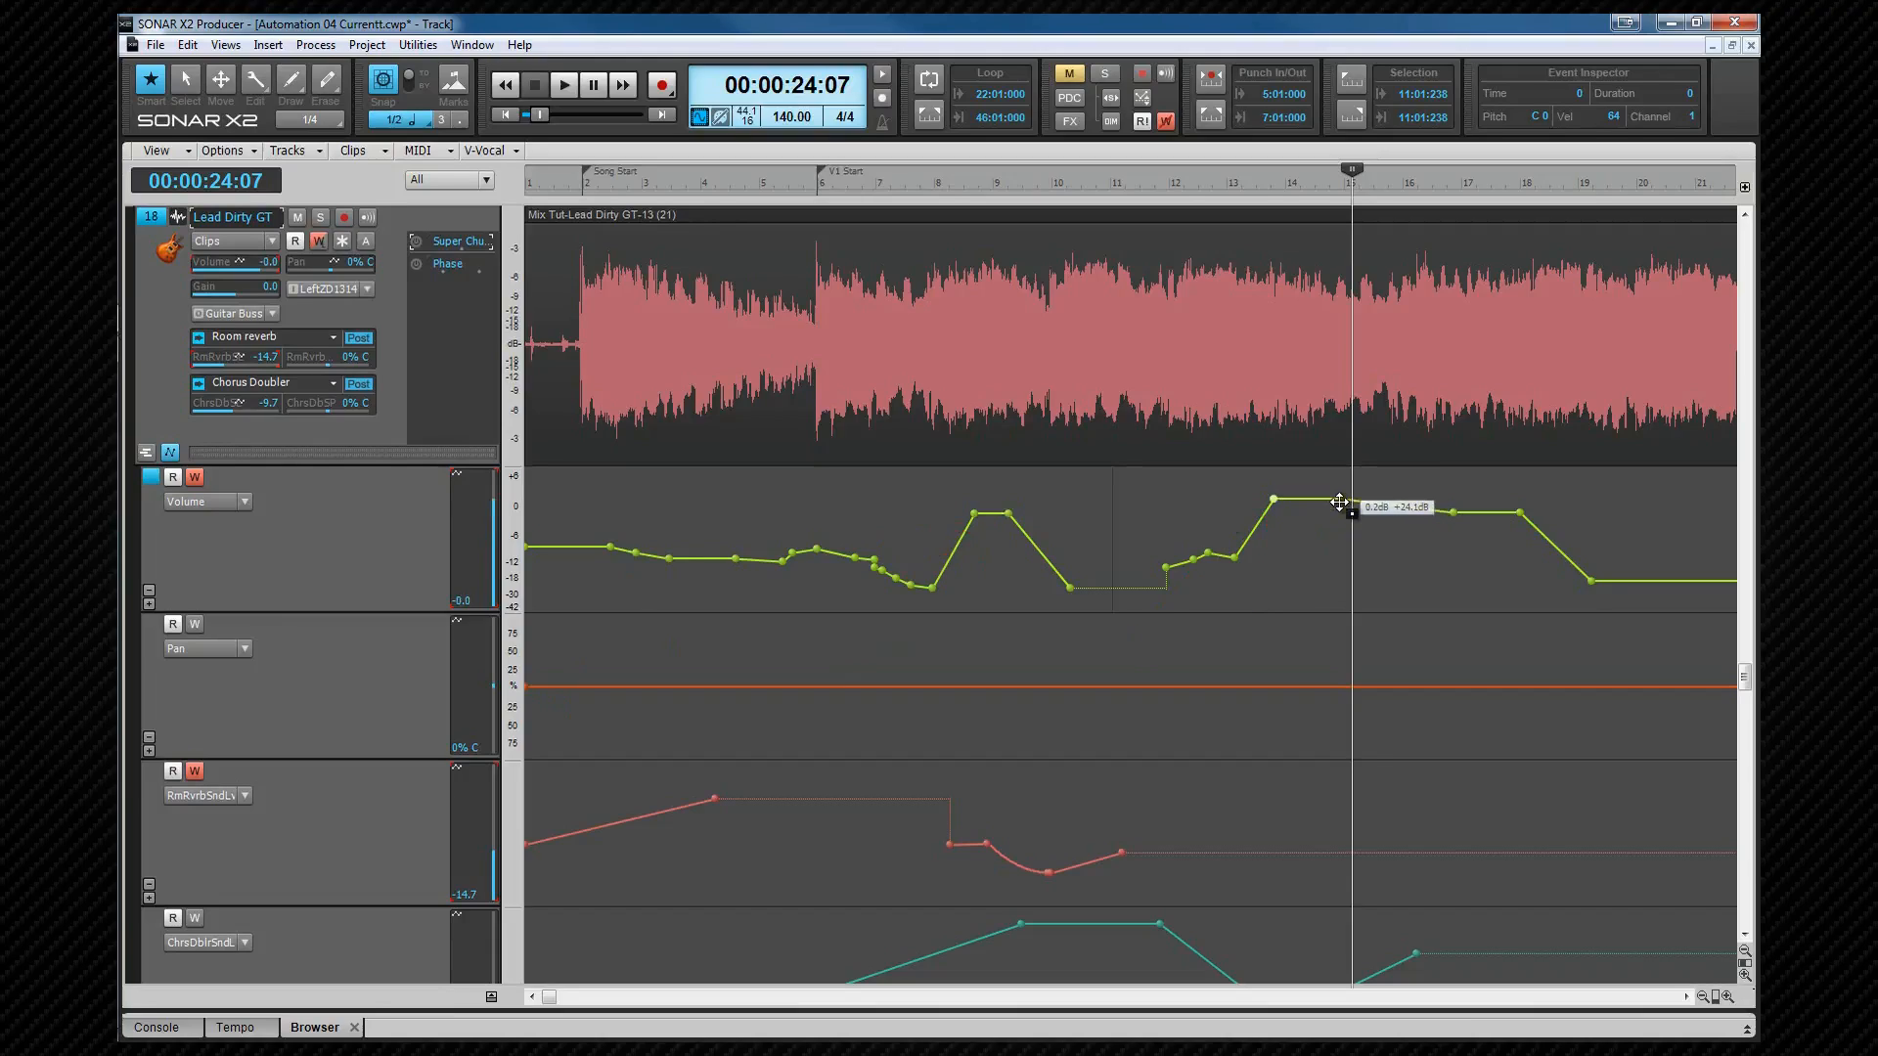
drag(1339, 501, 1339, 502)
Step: Lower the Volume node near measure 15 to about -7 dB and shift it slightly later within the measure
mouse_move(1341, 496)
mouse_move(1341, 499)
mouse_down()
mouse_move(1342, 549)
mouse_move(1325, 528)
mouse_move(1353, 526)
mouse_move(1336, 534)
mouse_up()
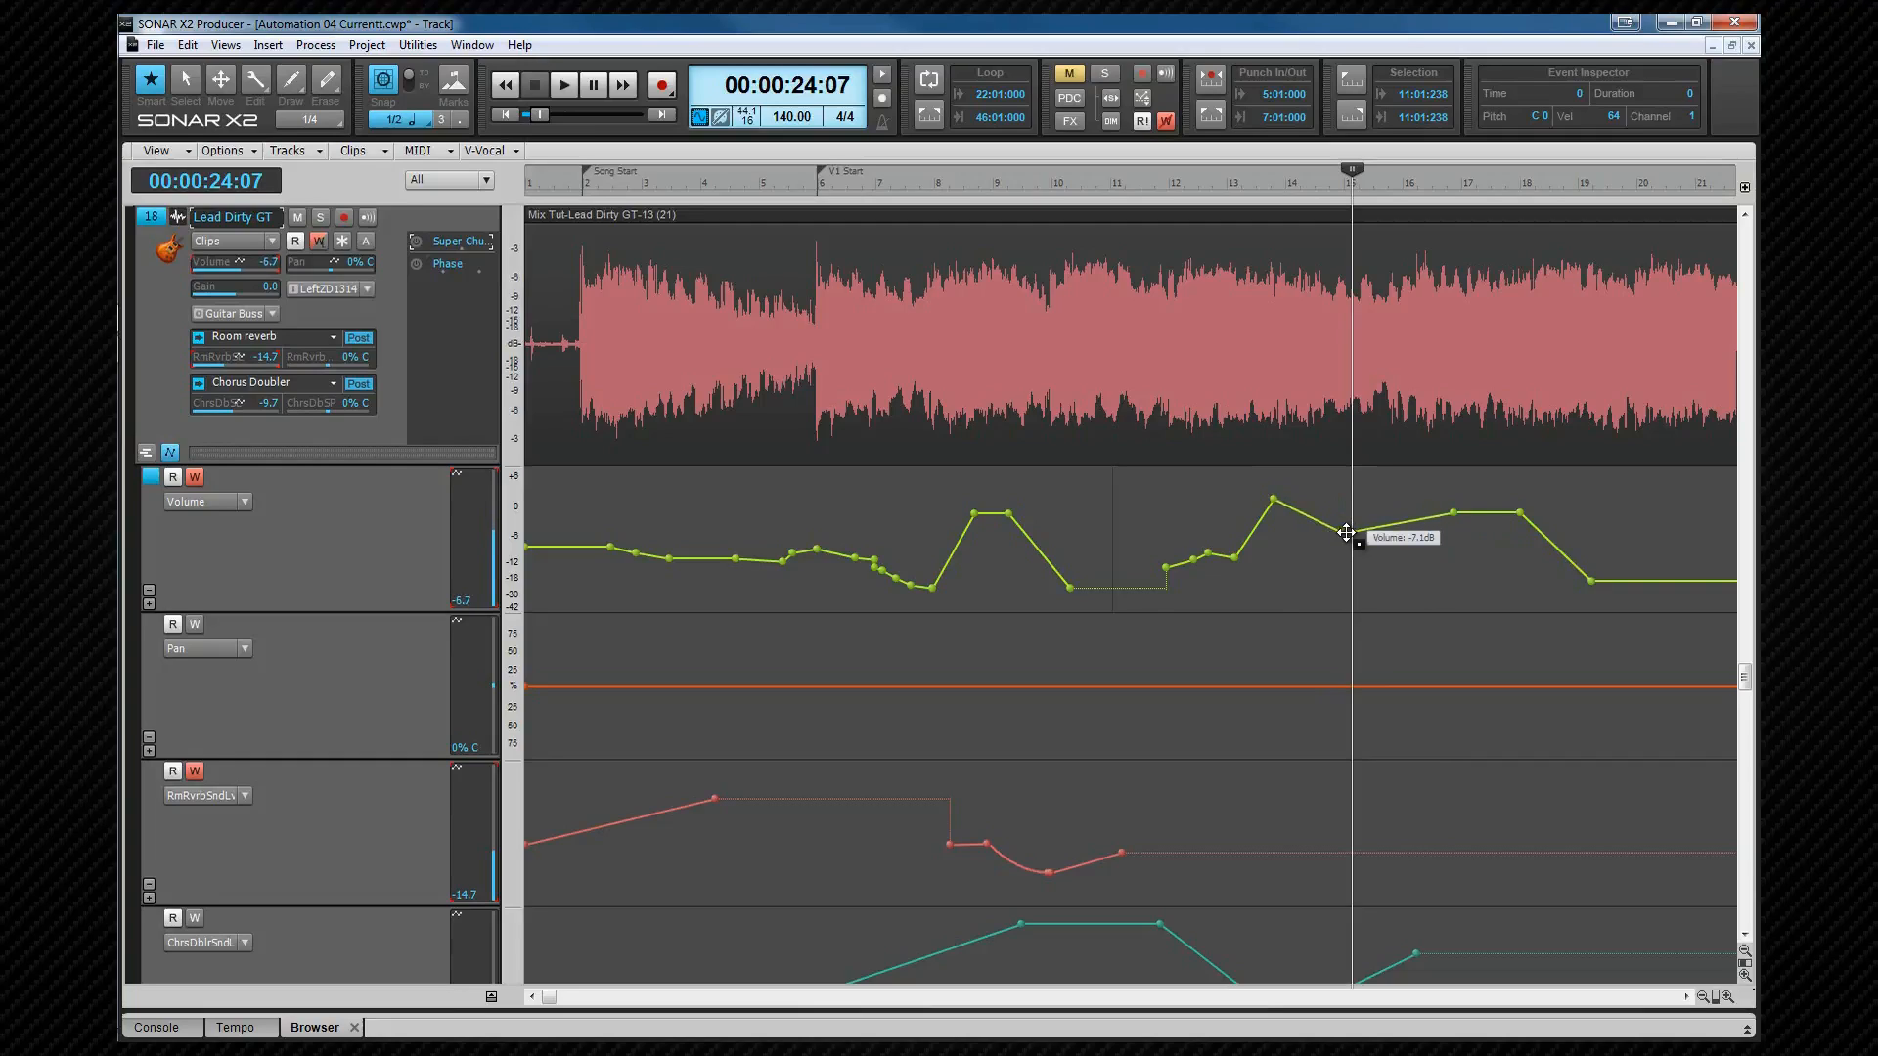
mouse_move(1345, 532)
mouse_down()
mouse_move(1322, 531)
mouse_move(1367, 528)
mouse_up()
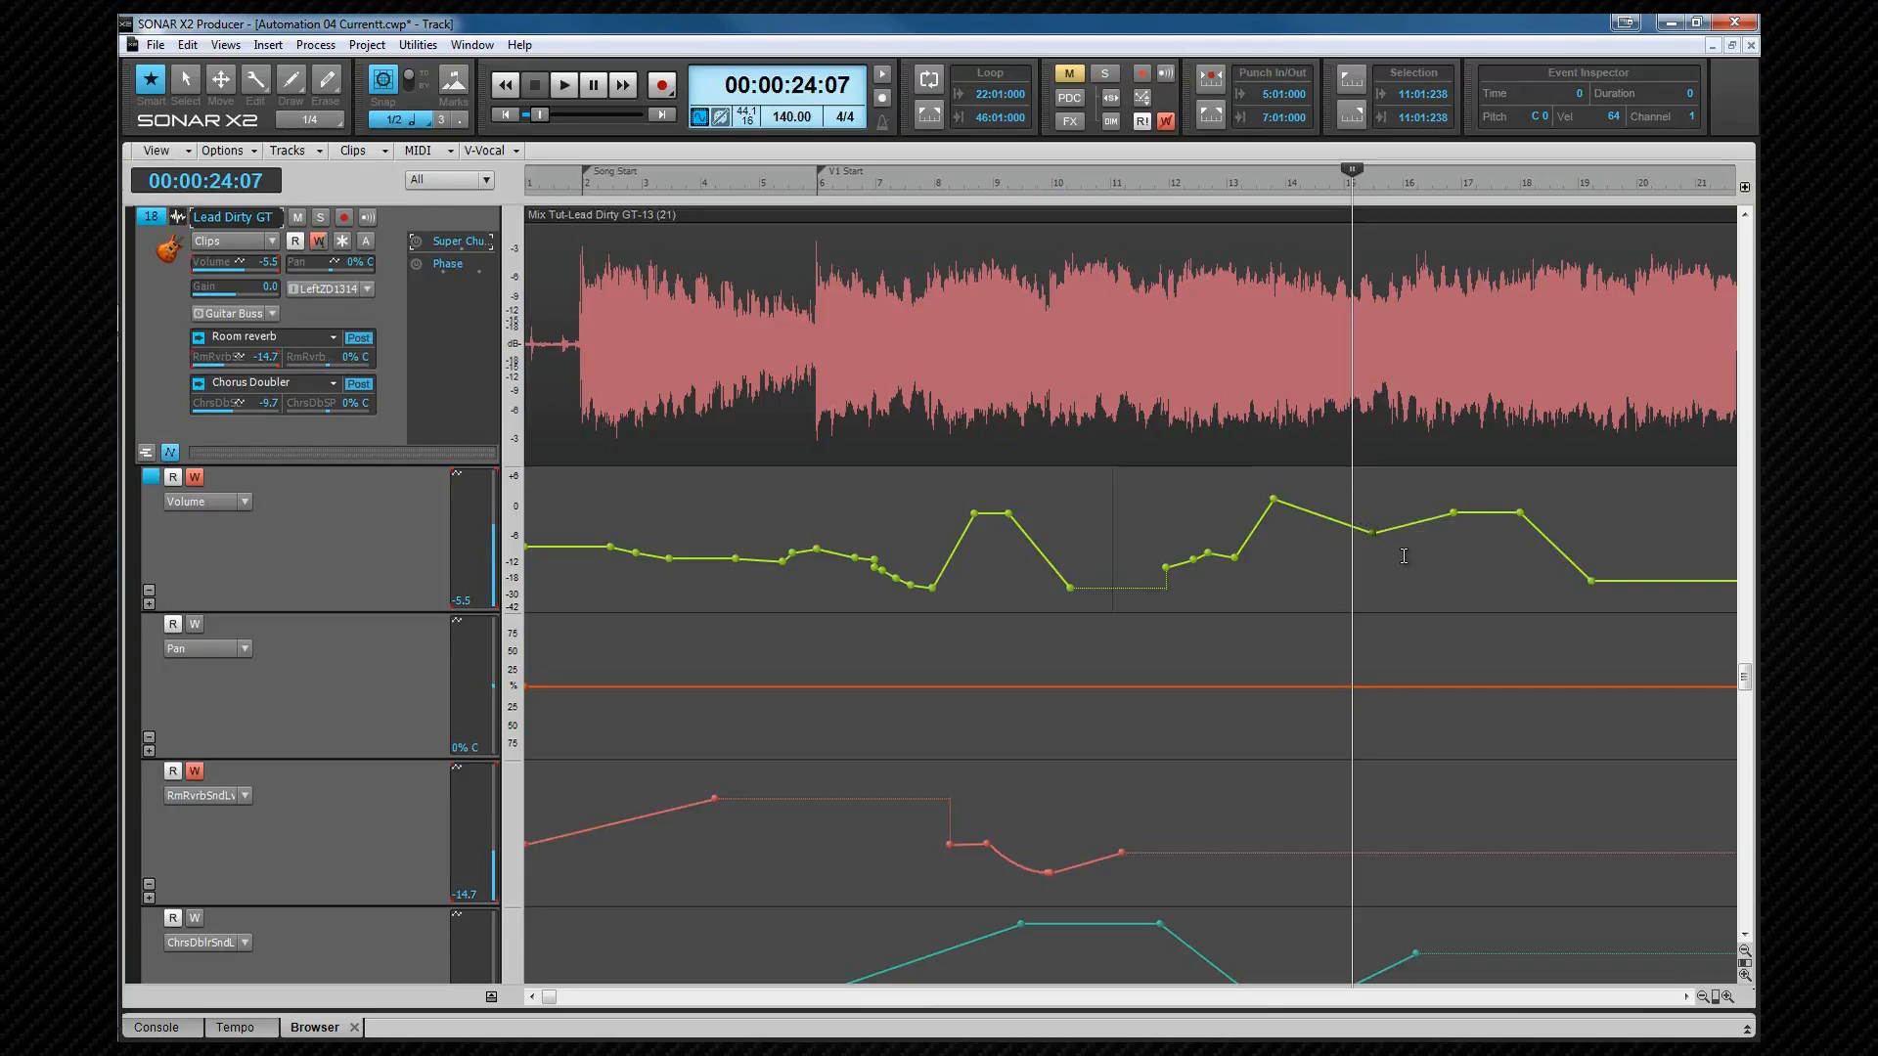
Step: Inspect the level and time properties of the peak Volume node near measure 13, leaving them as they are
drag(1421, 588, 1247, 486)
mouse_move(1272, 499)
right_click(1272, 499)
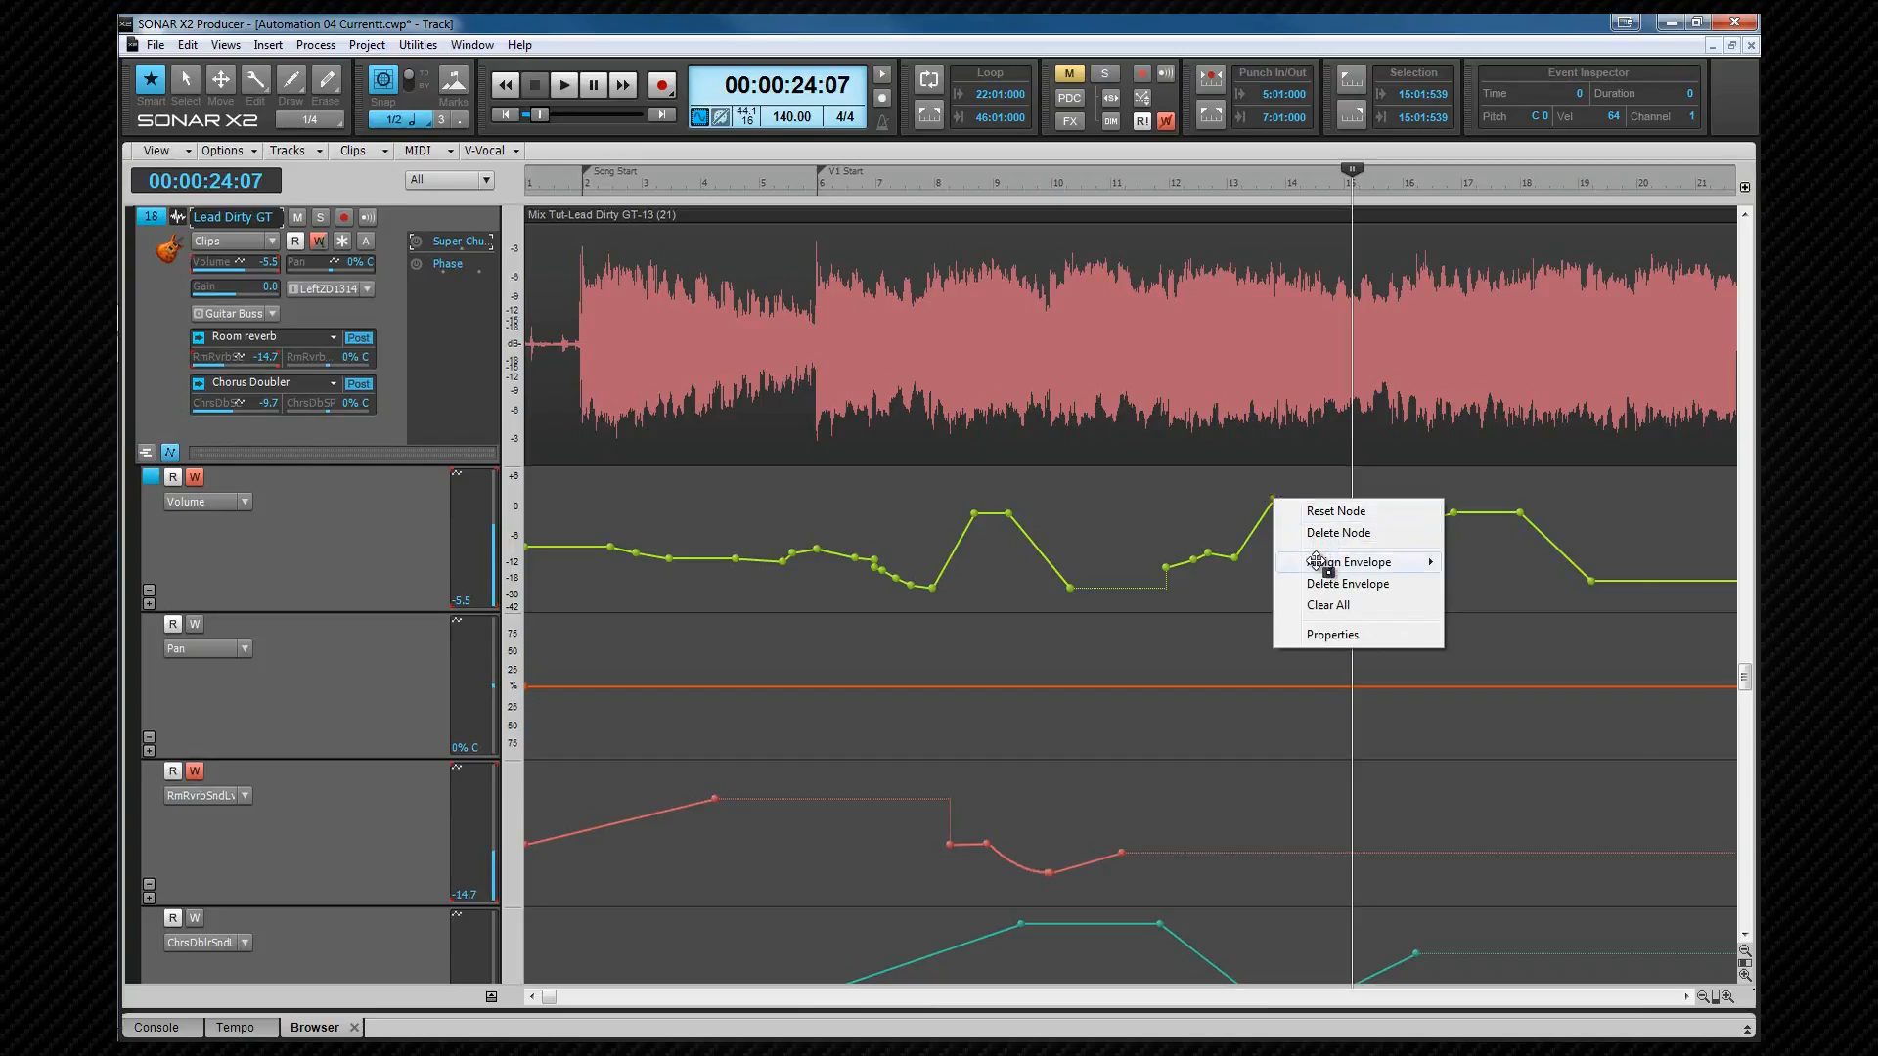
mouse_move(1316, 561)
click(1328, 635)
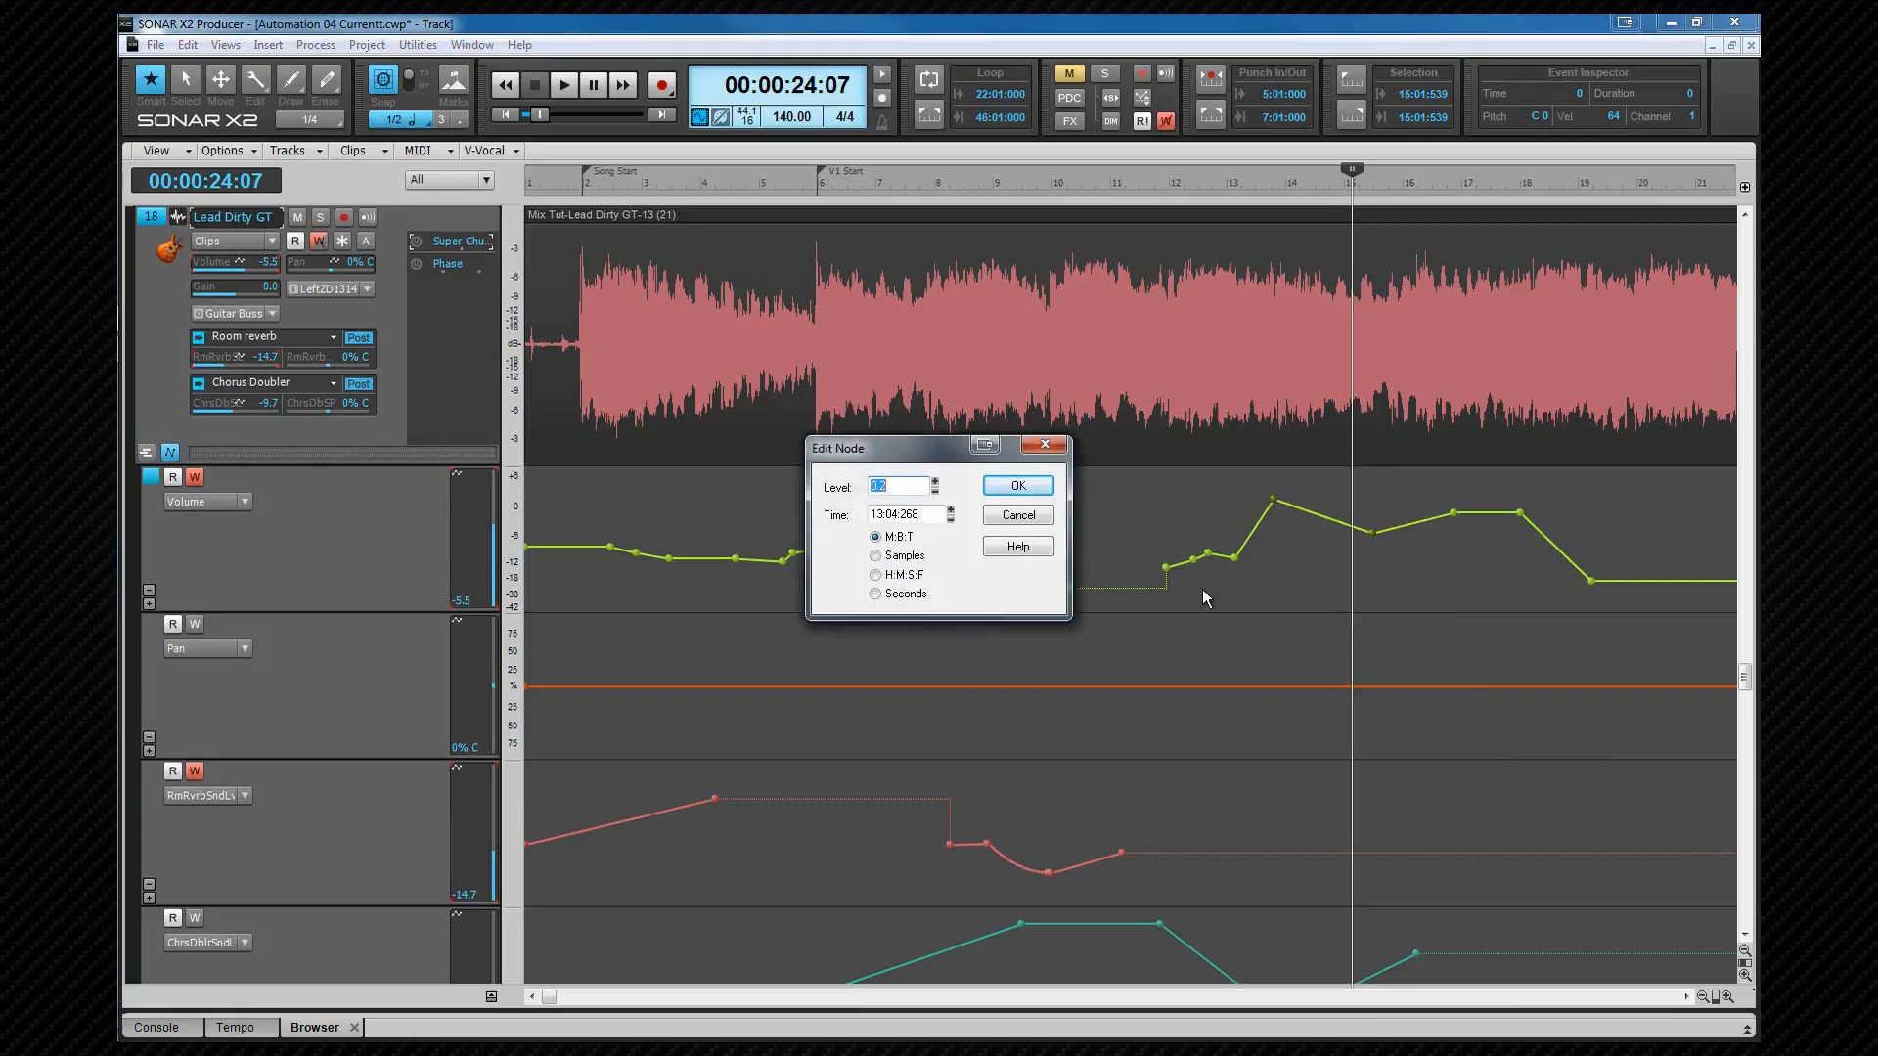
click(1049, 446)
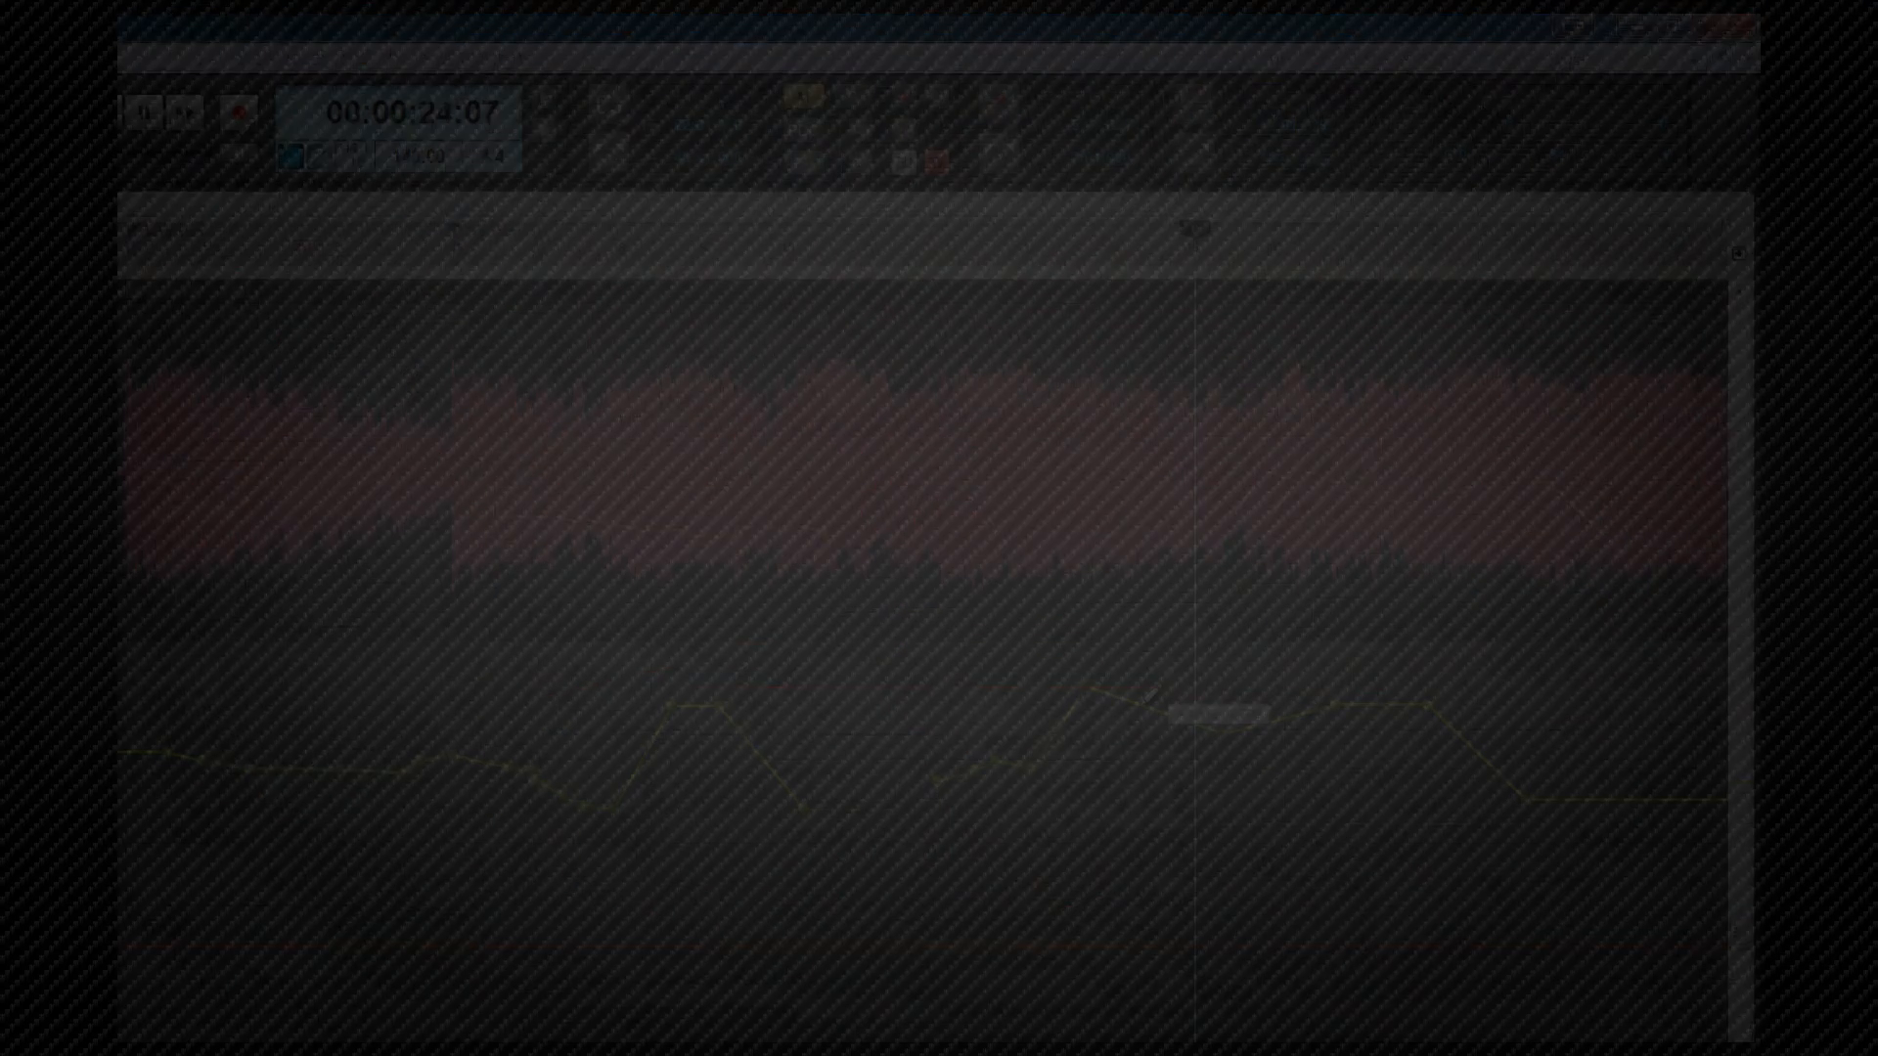
Step: Try the Jump shape on the Volume segment between the nodes near measures 13 and 15, and return it to Linear
right_click(1320, 506)
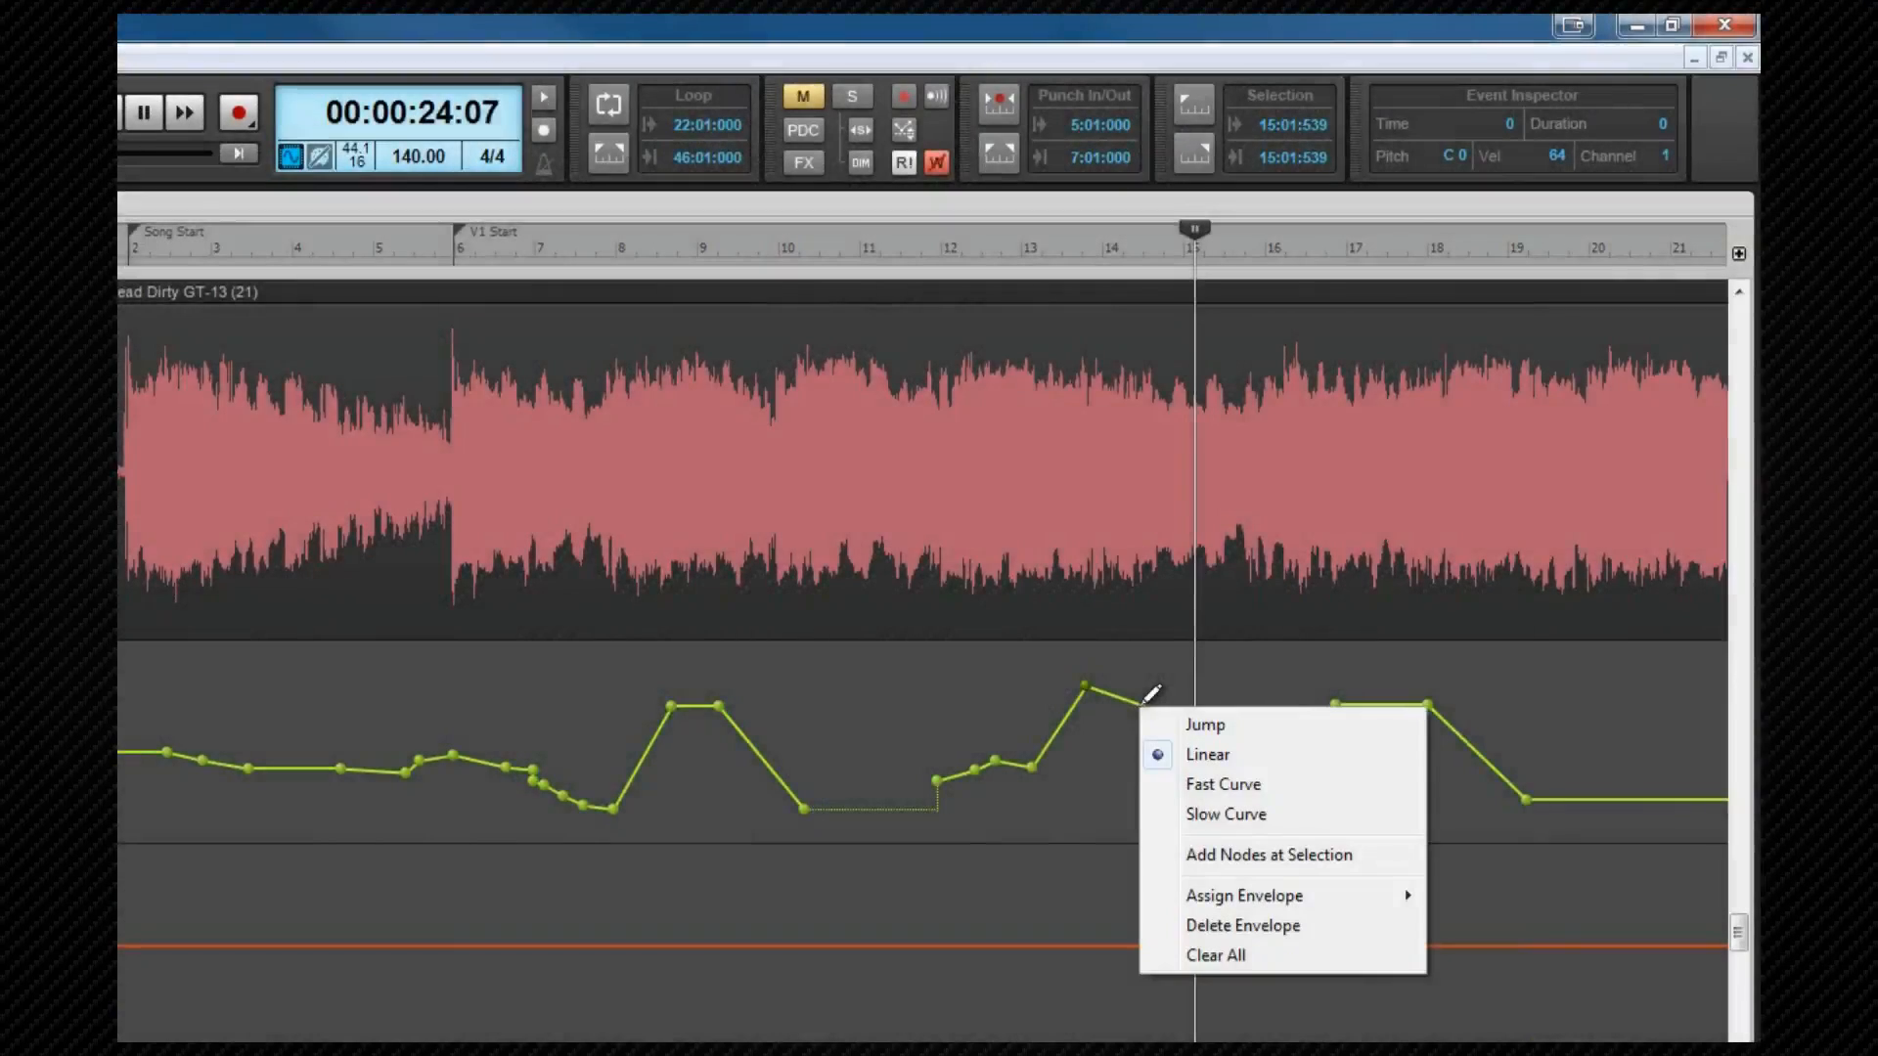
click(1209, 725)
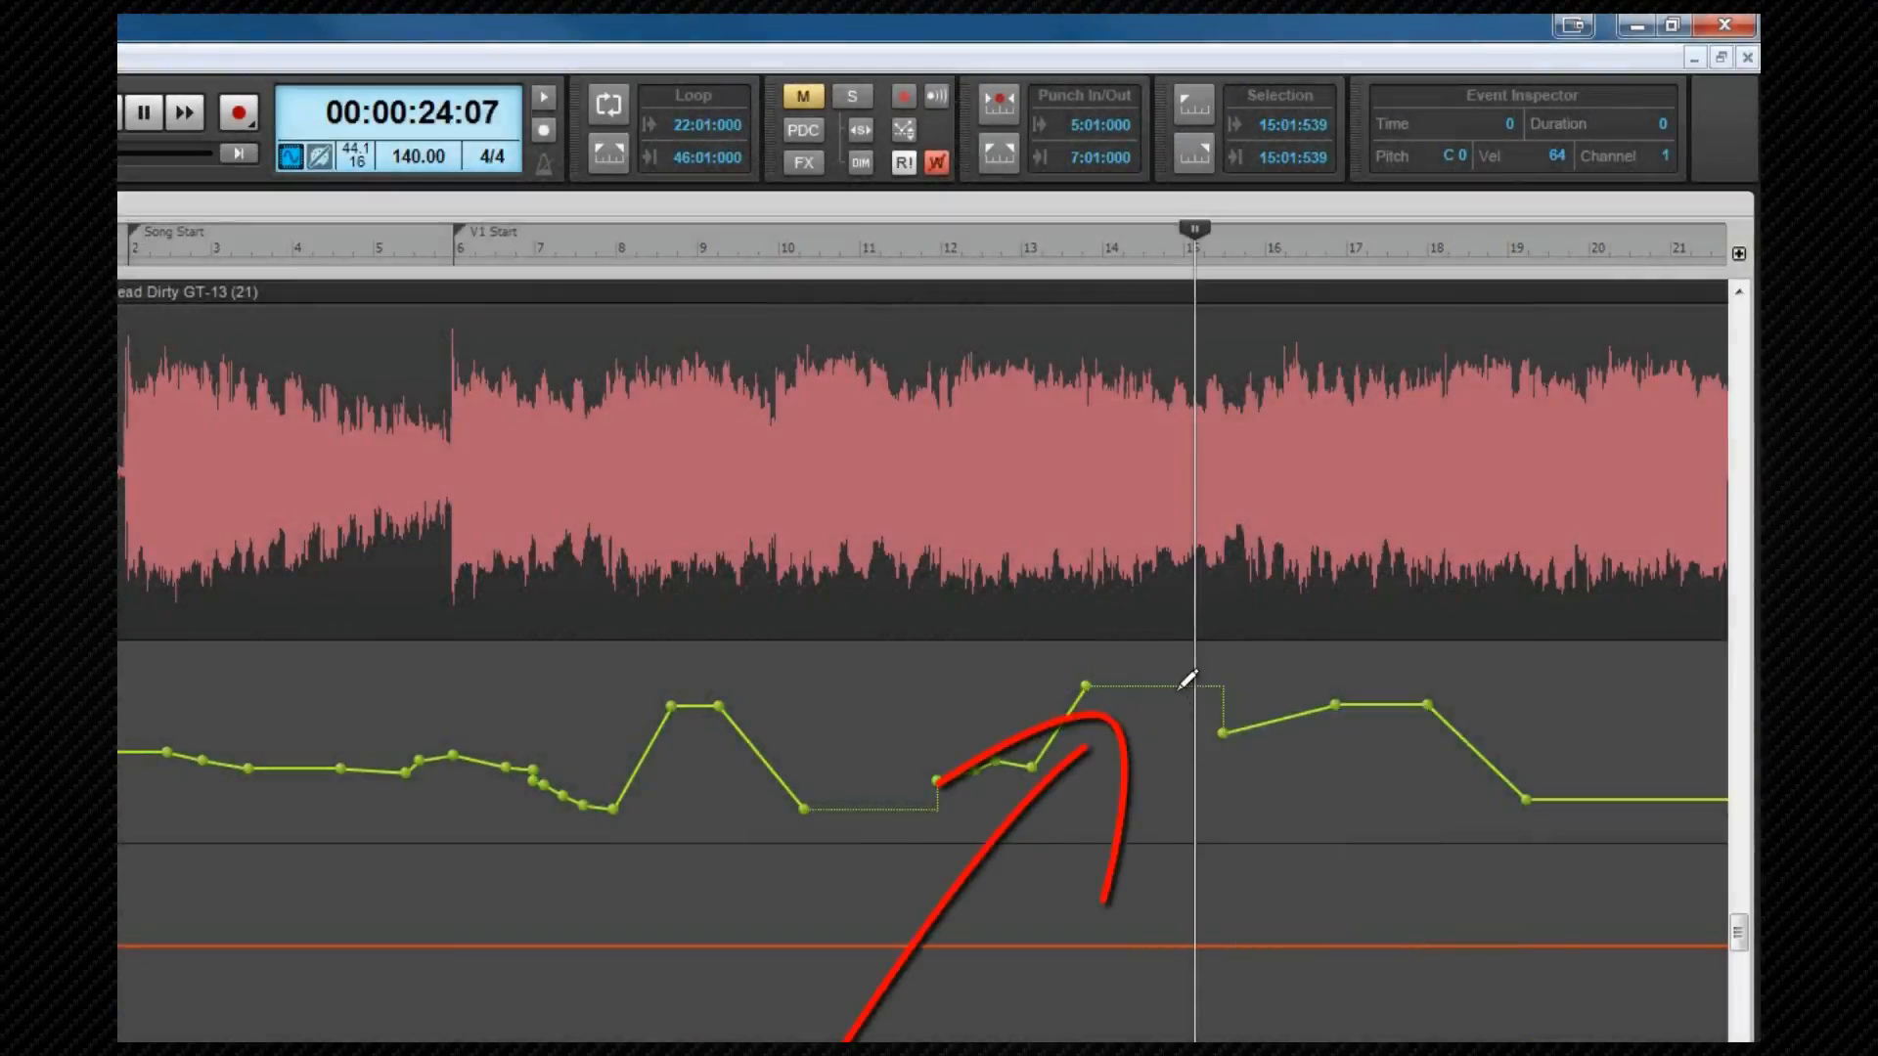
right_click(1179, 684)
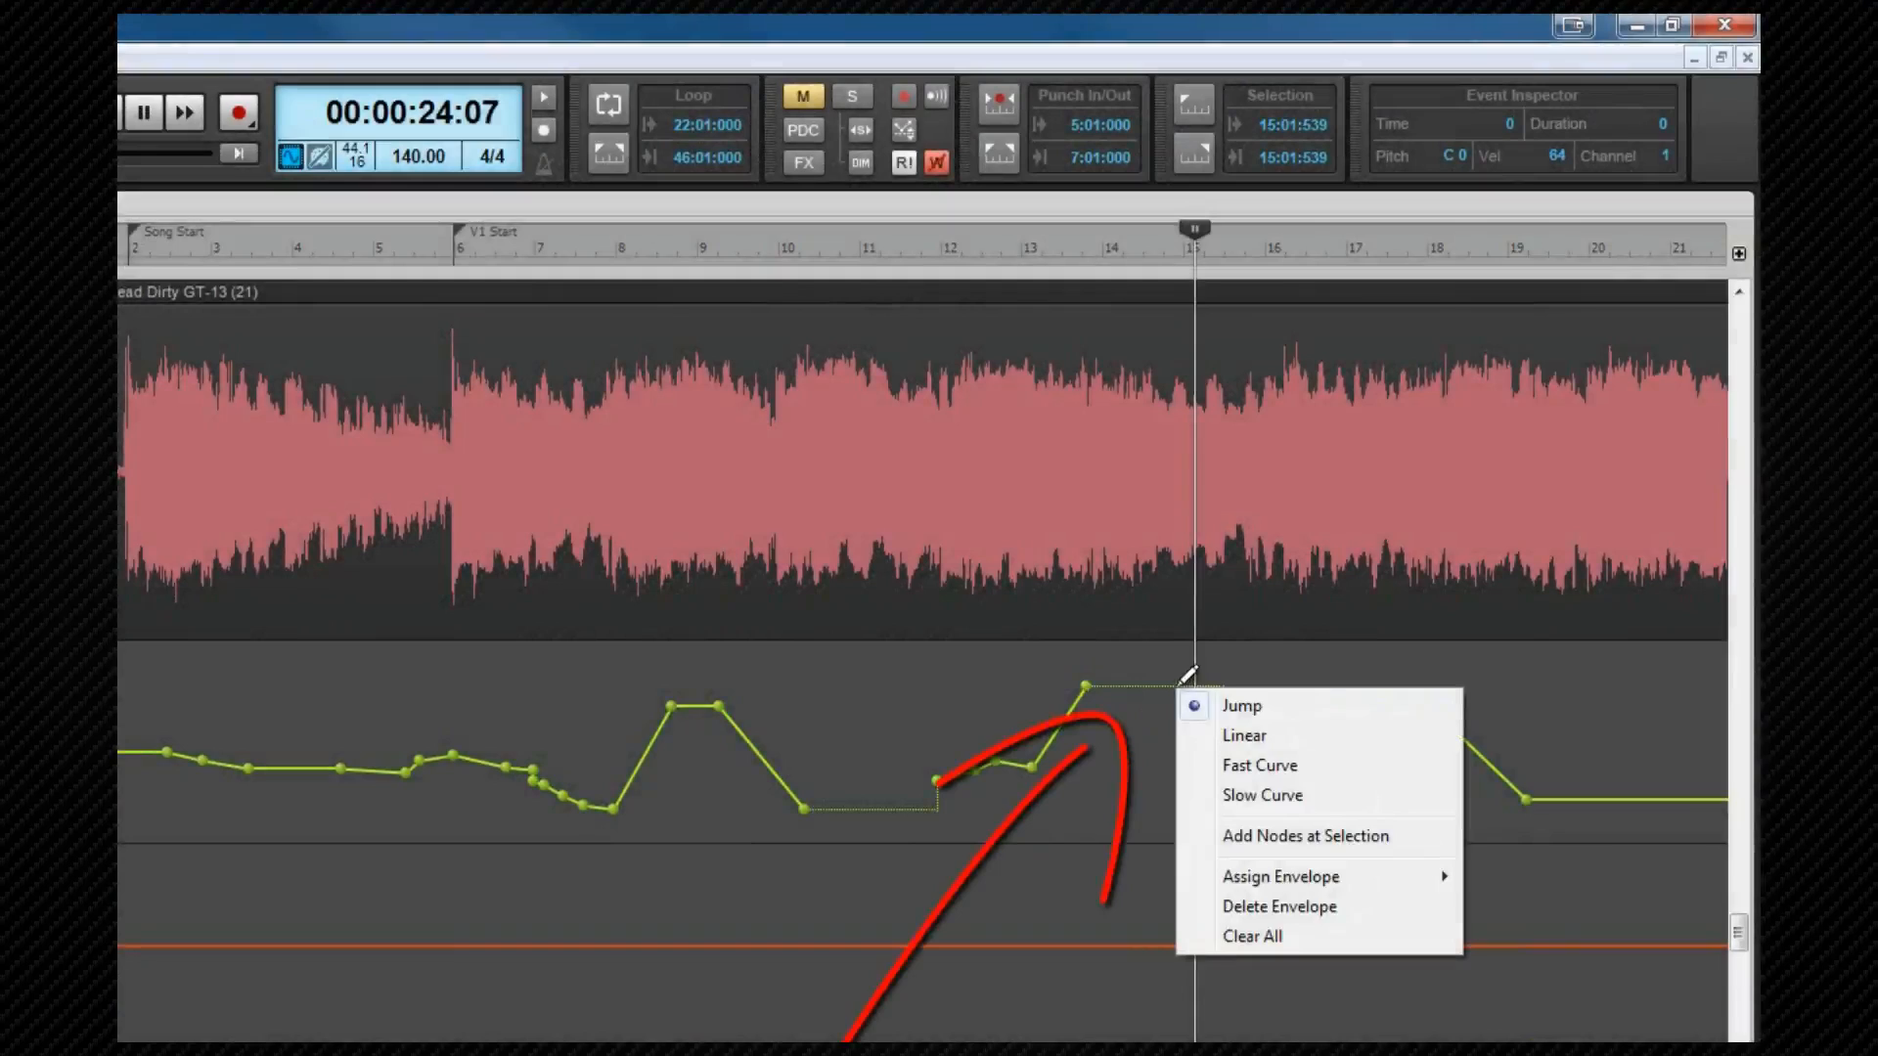
click(1220, 732)
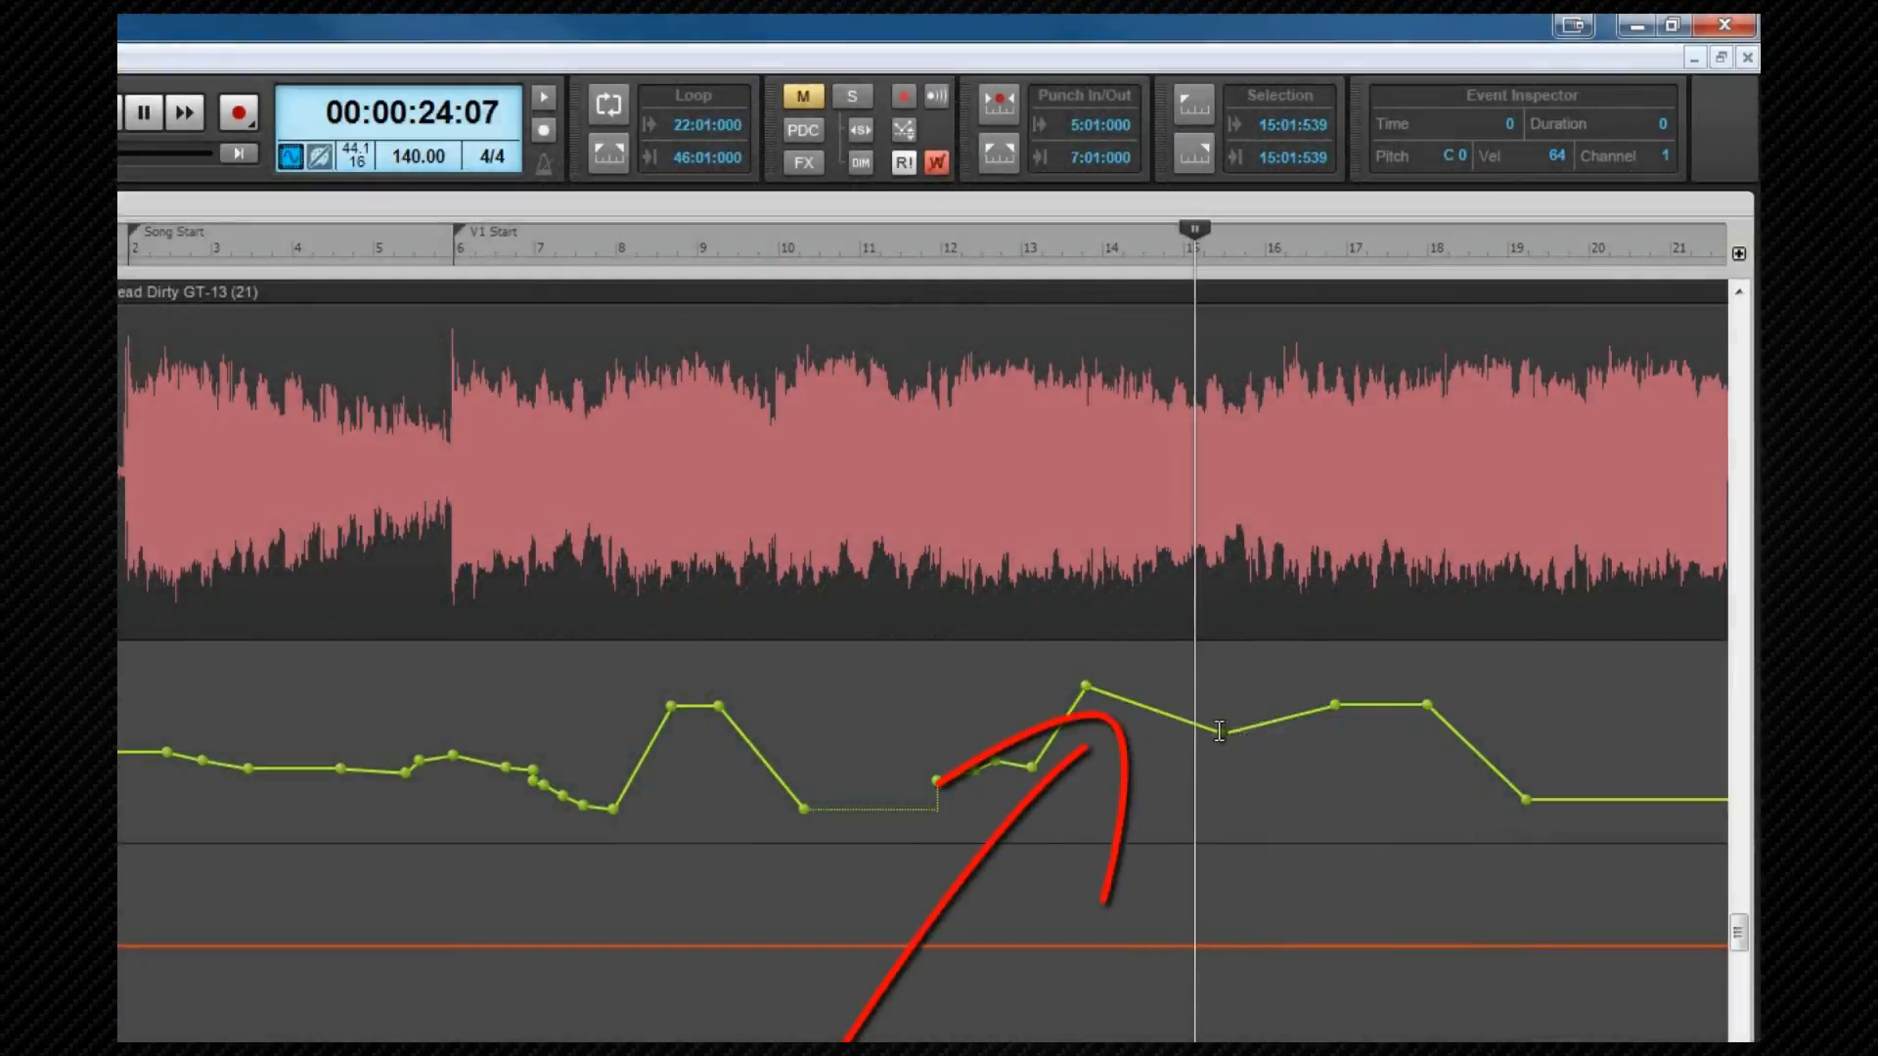
Step: Try the Fast Curve and Slow Curve shapes on the Volume segment after the measure 13 peak, and restore Linear
right_click(1153, 701)
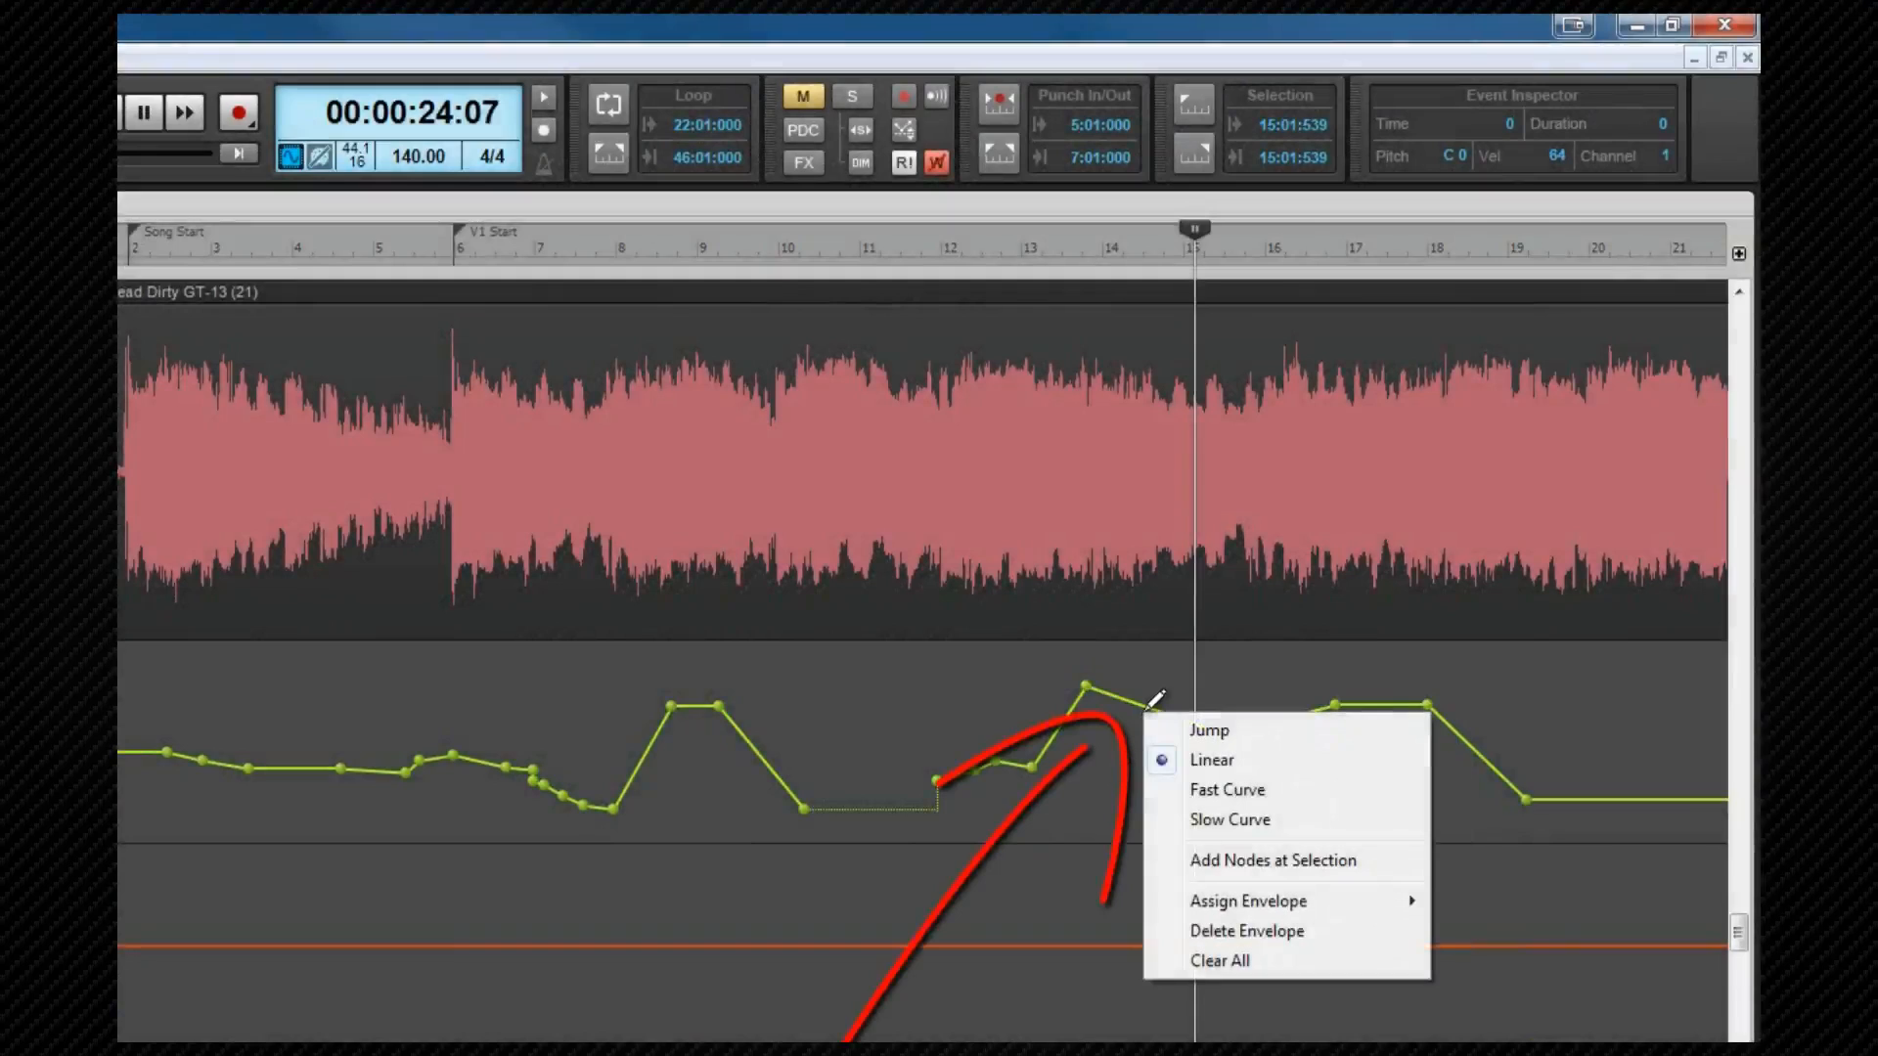
click(1184, 787)
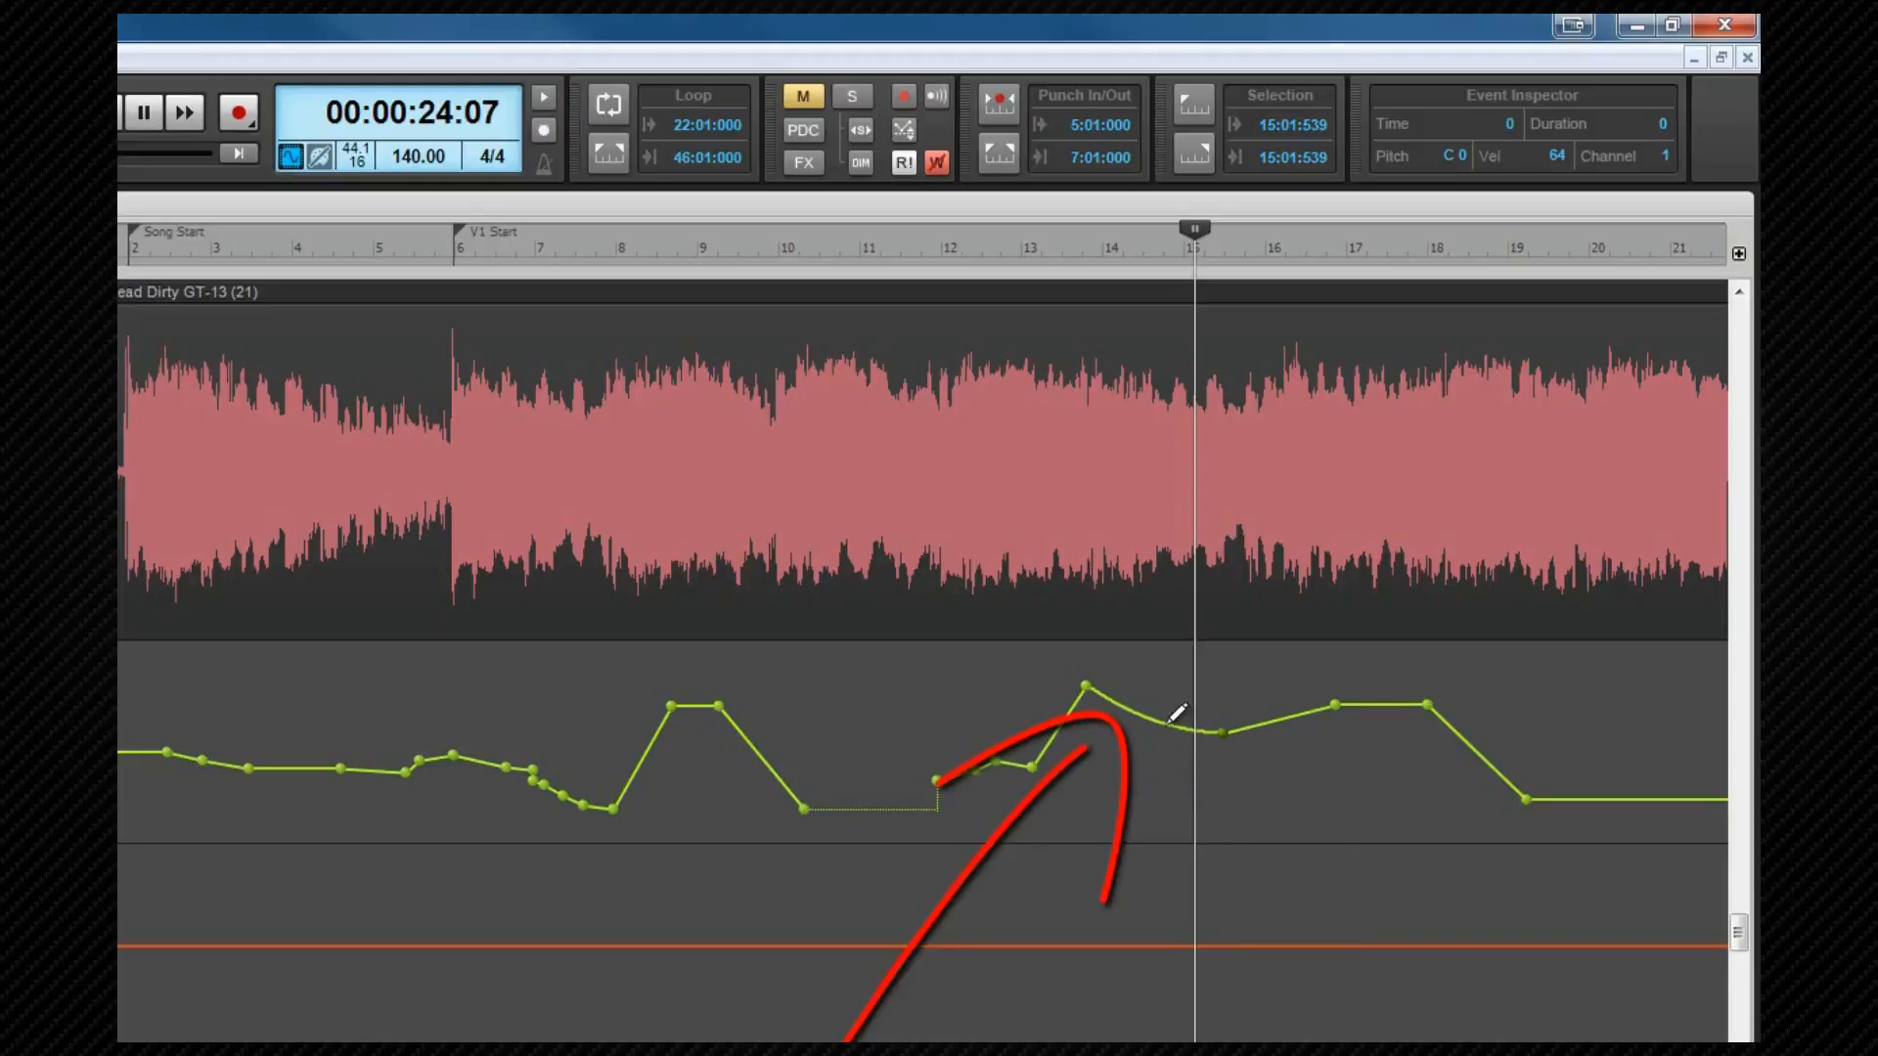
right_click(1169, 724)
click(1251, 829)
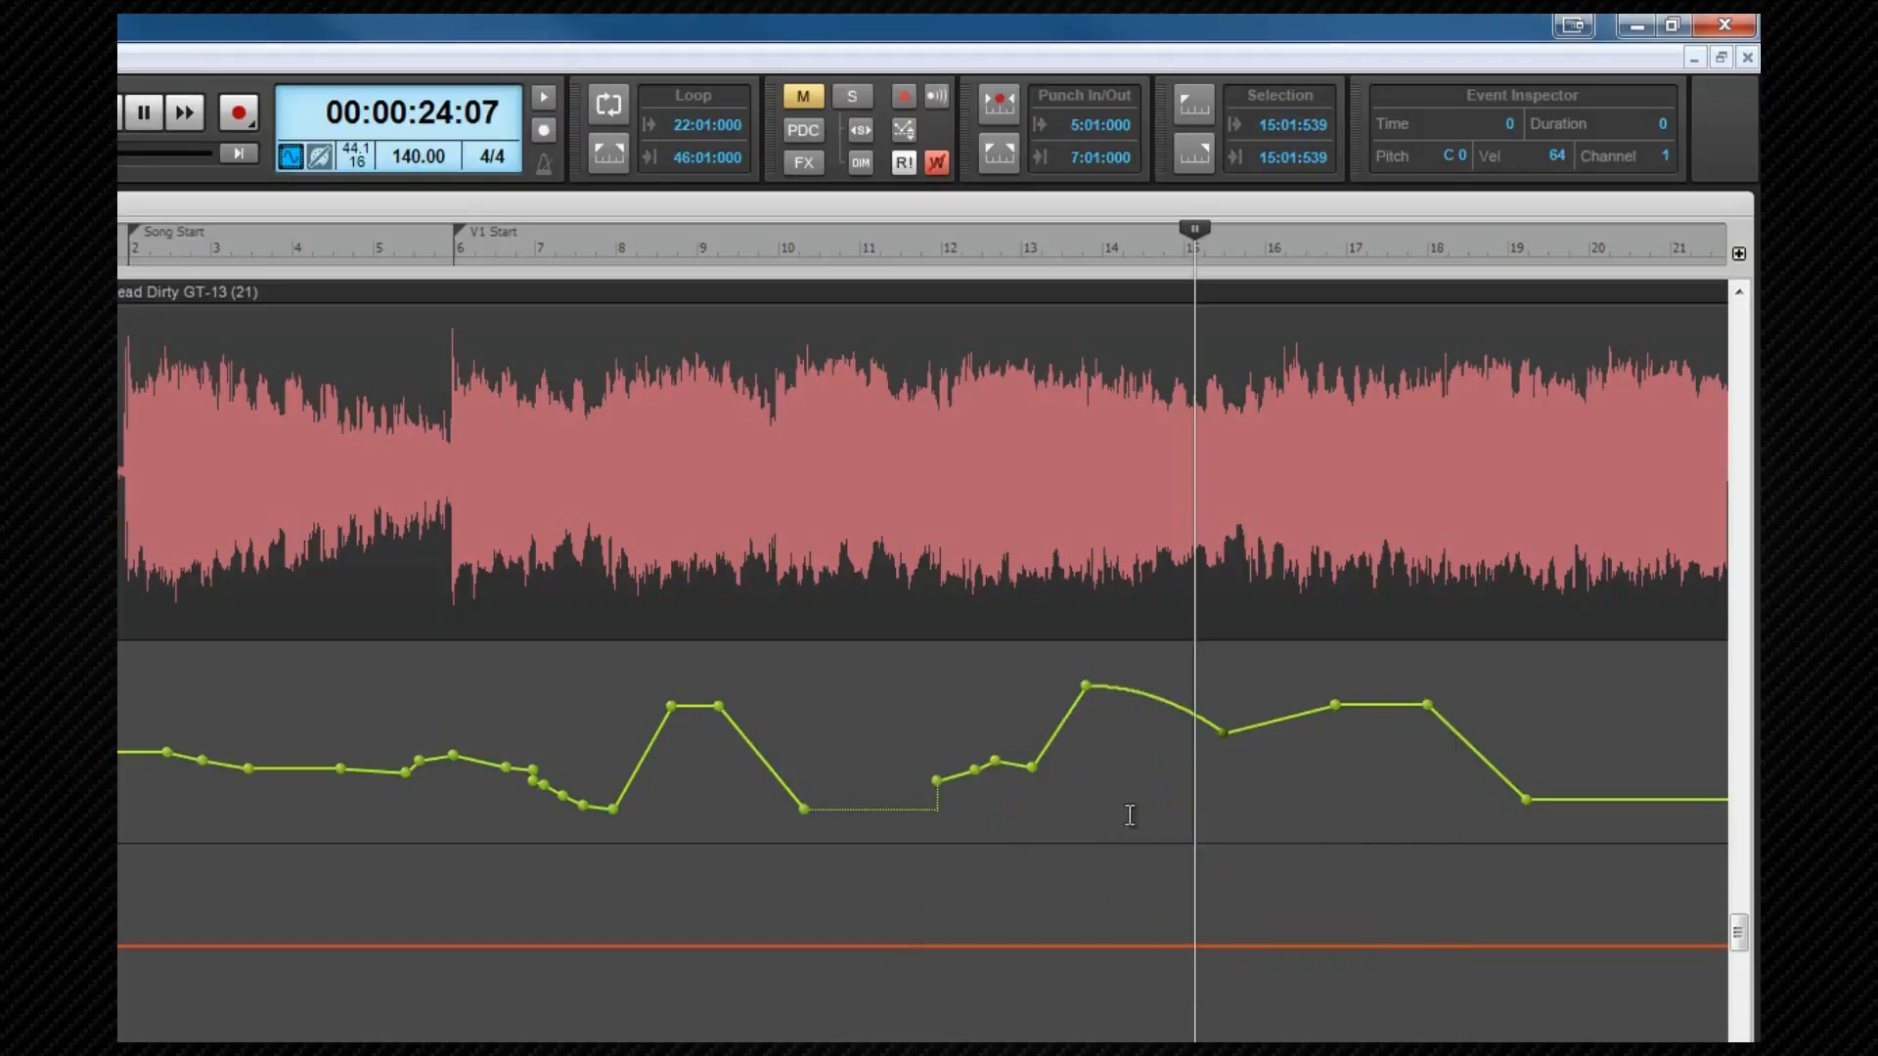
right_click(1169, 704)
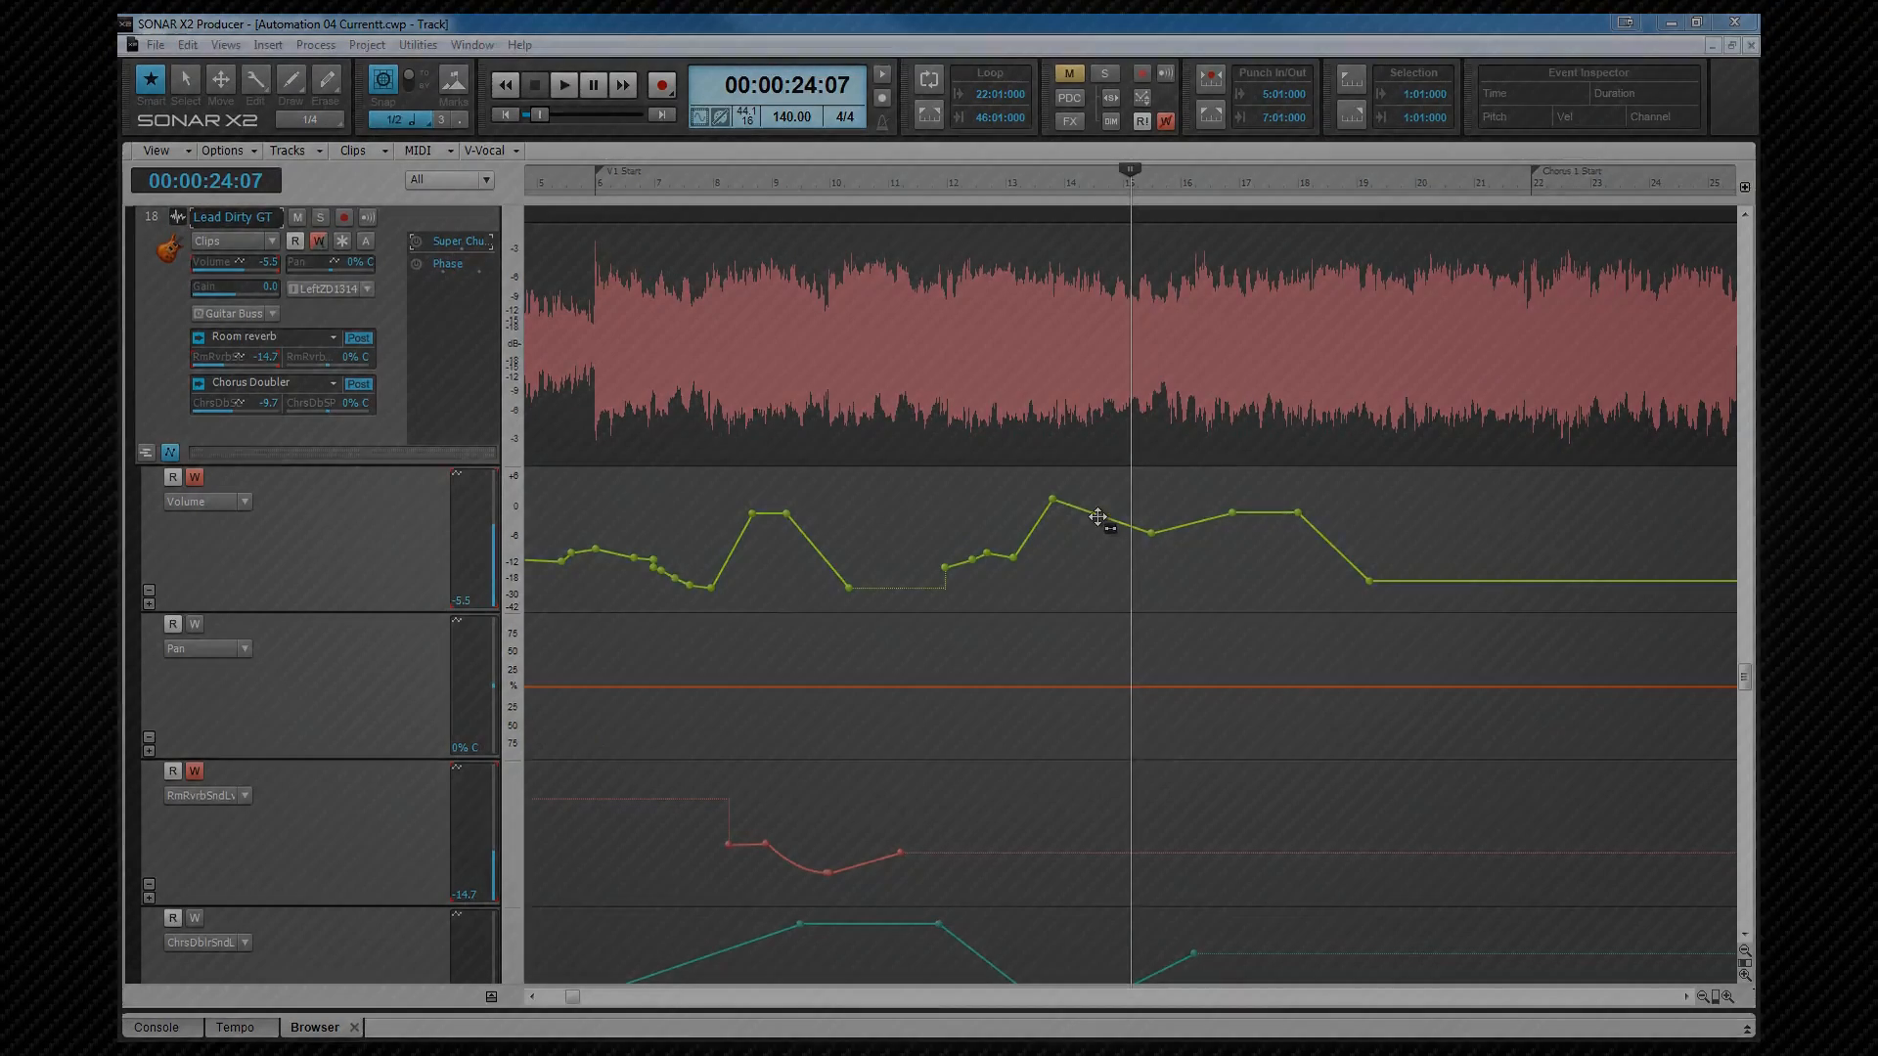
Step: Lower the whole Volume segment between the nodes near measures 13 and 15, moving both end nodes together
double_click(1096, 517)
drag(1298, 592, 1275, 623)
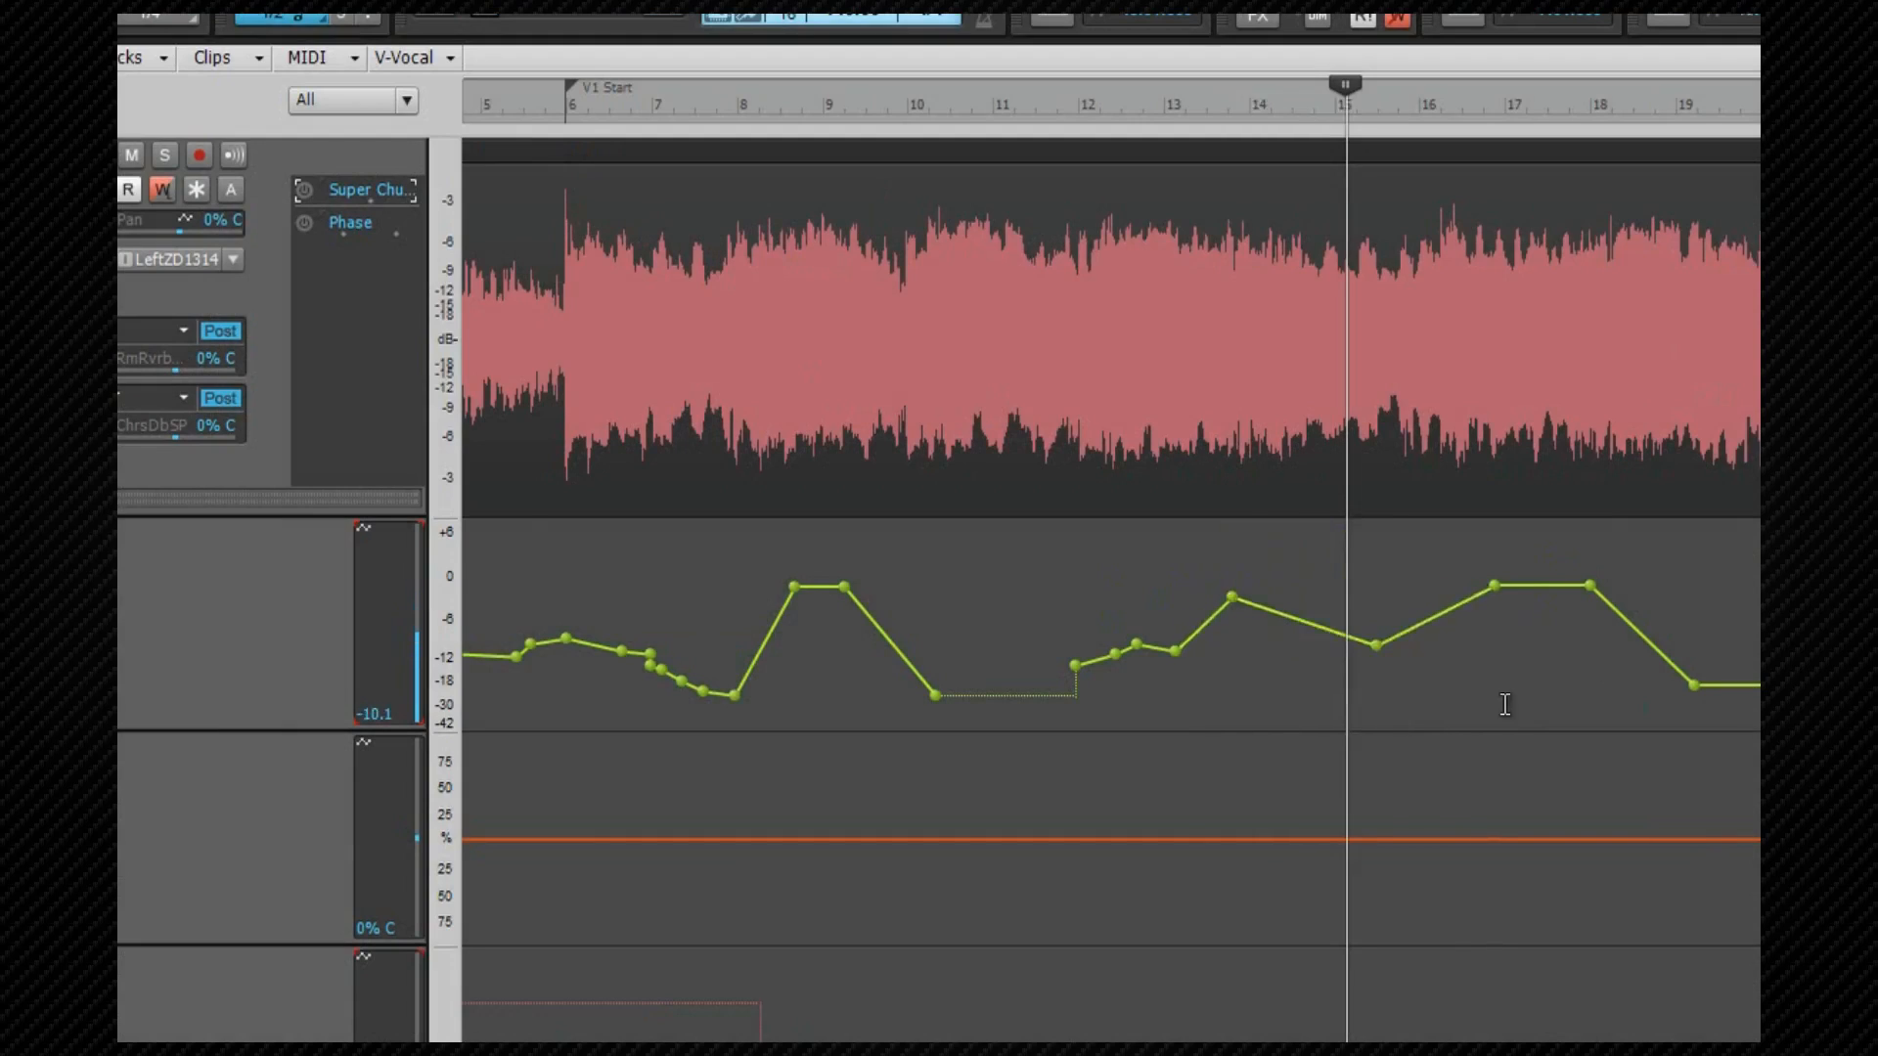
Step: Slightly lower the Volume segment between the nodes near measures 17 and 18, and slightly raise the segment before it
click(1531, 544)
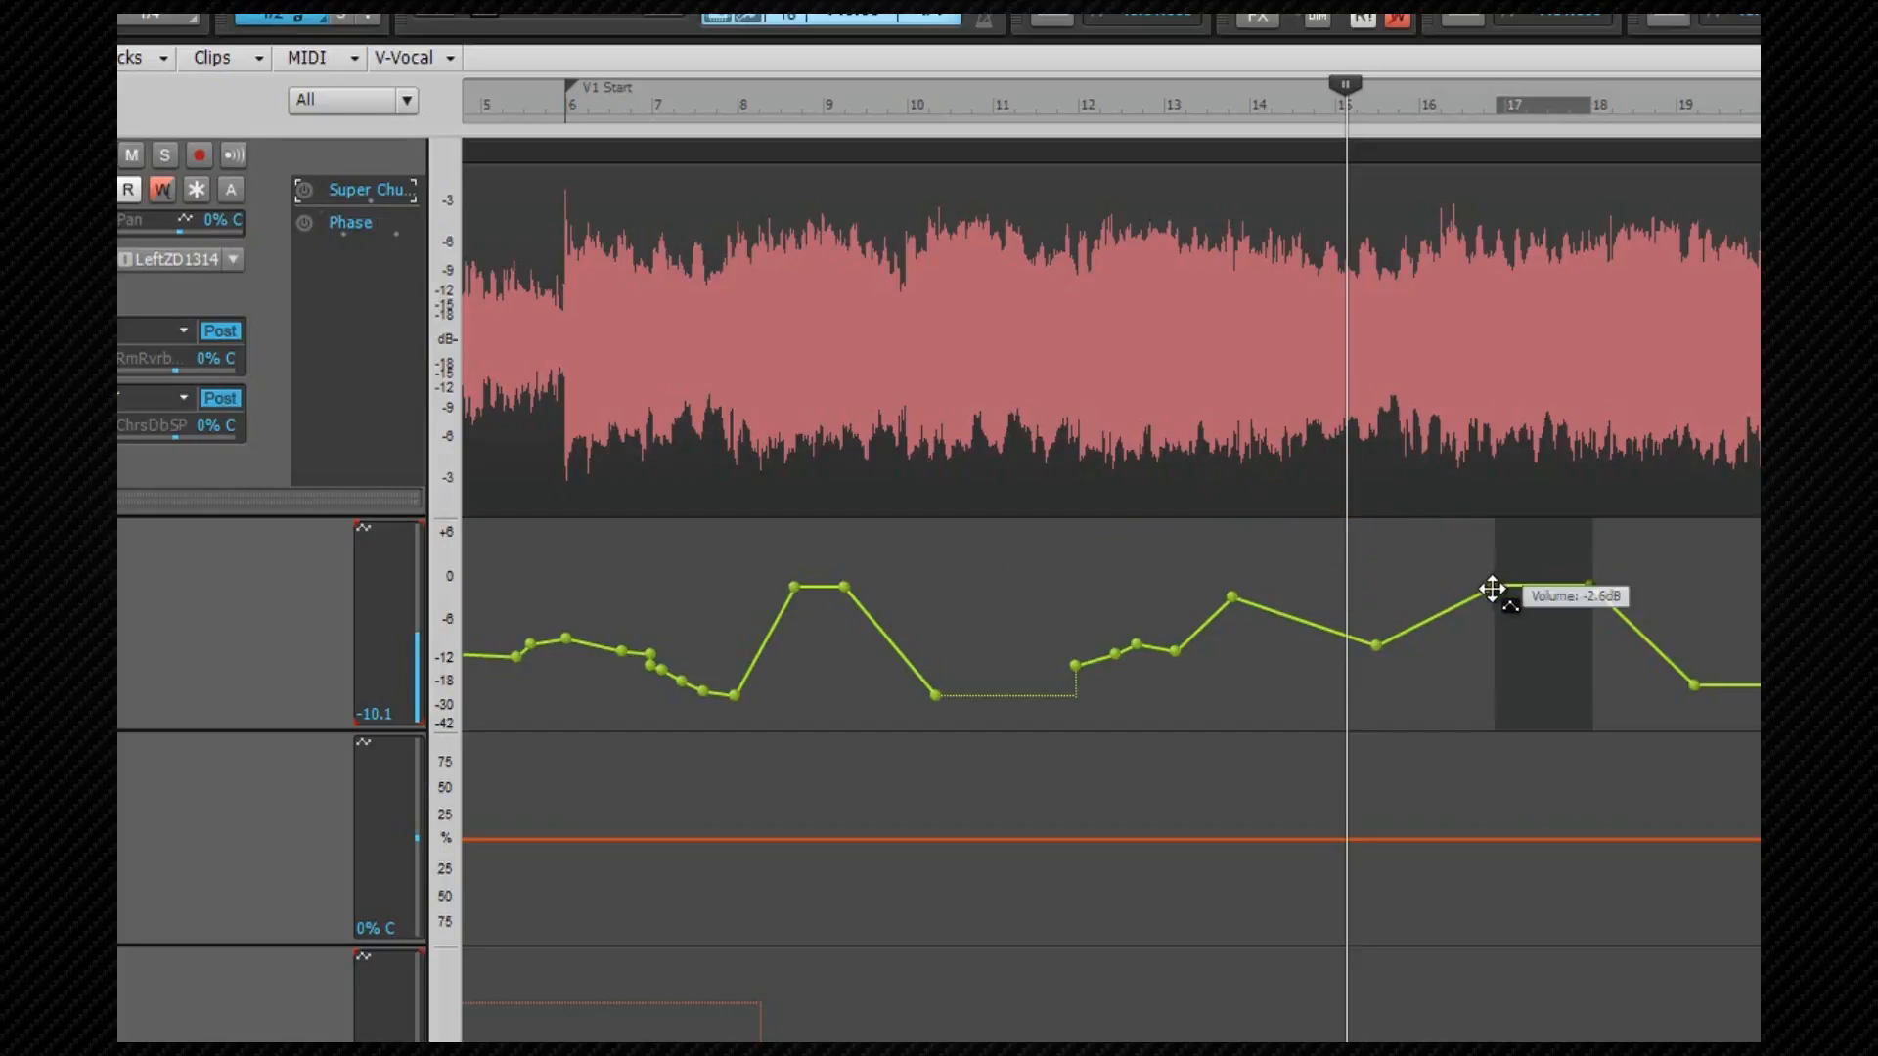
mouse_move(1491, 588)
mouse_down()
mouse_move(1490, 700)
mouse_move(1490, 598)
mouse_up()
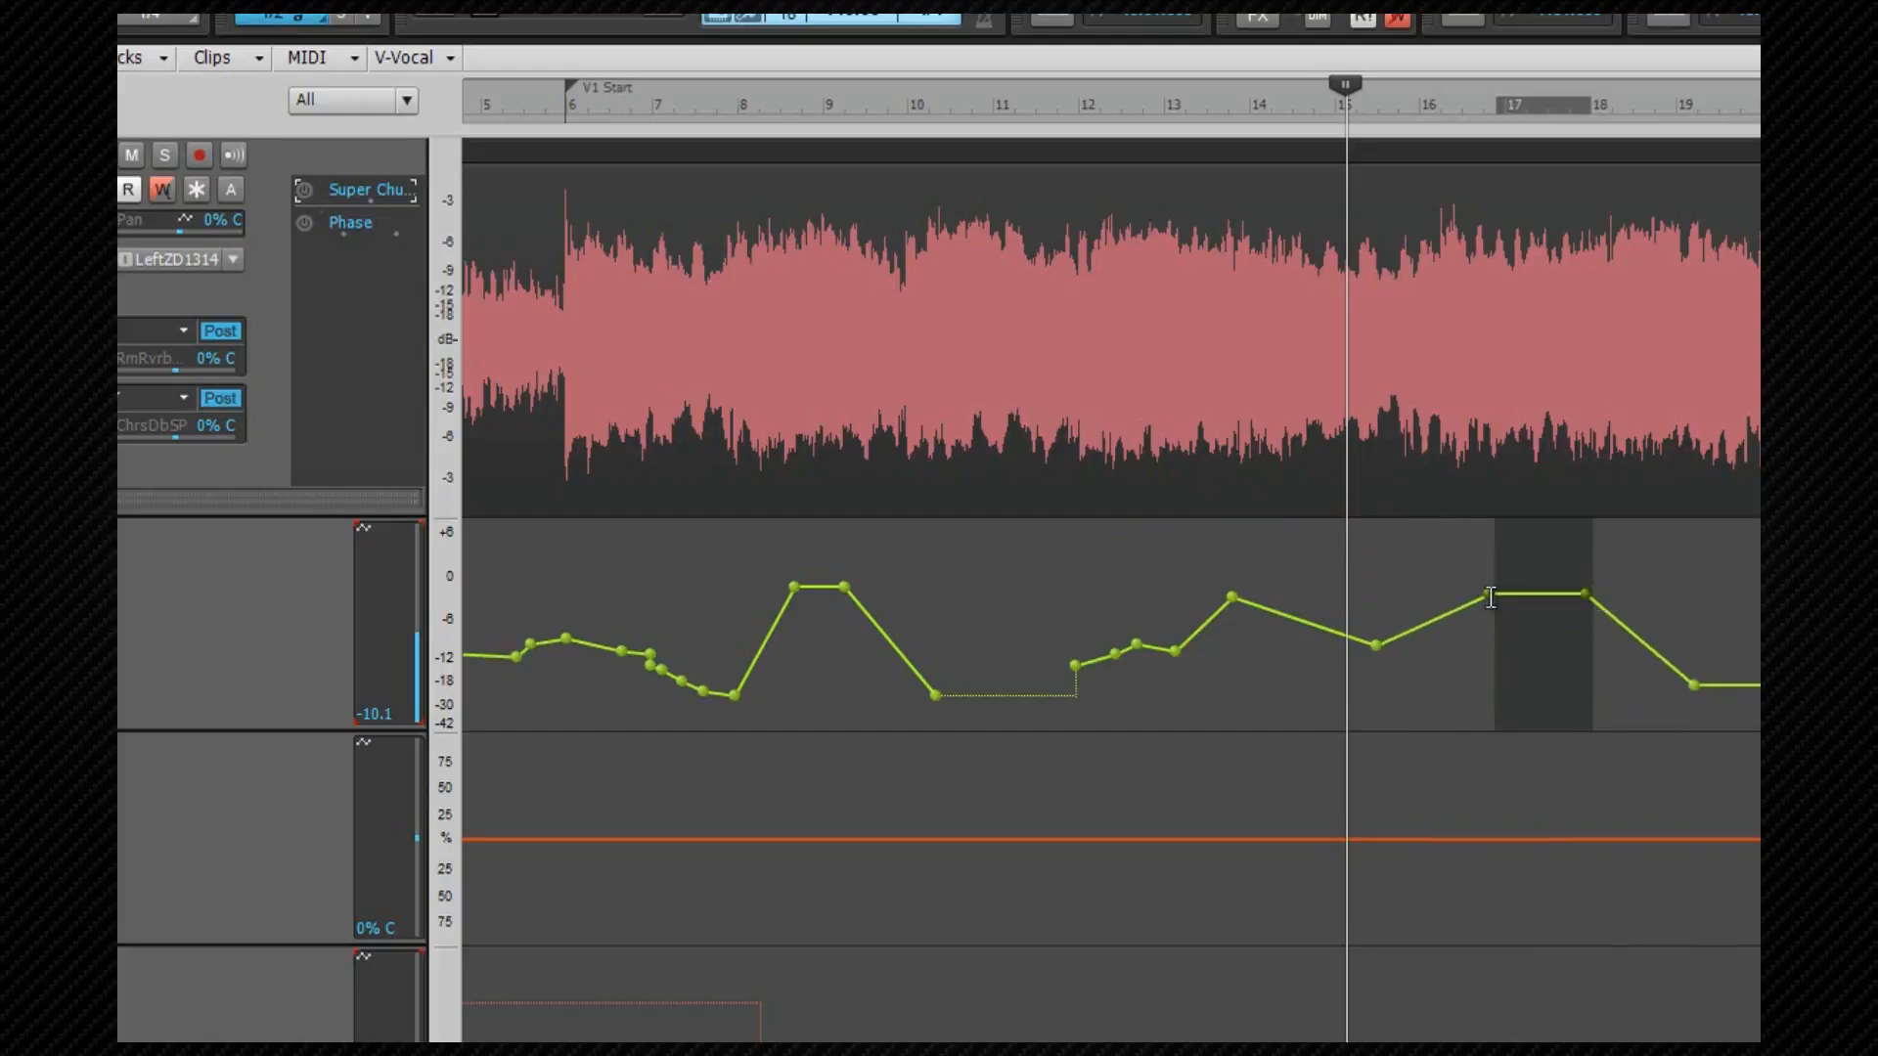
click(1420, 537)
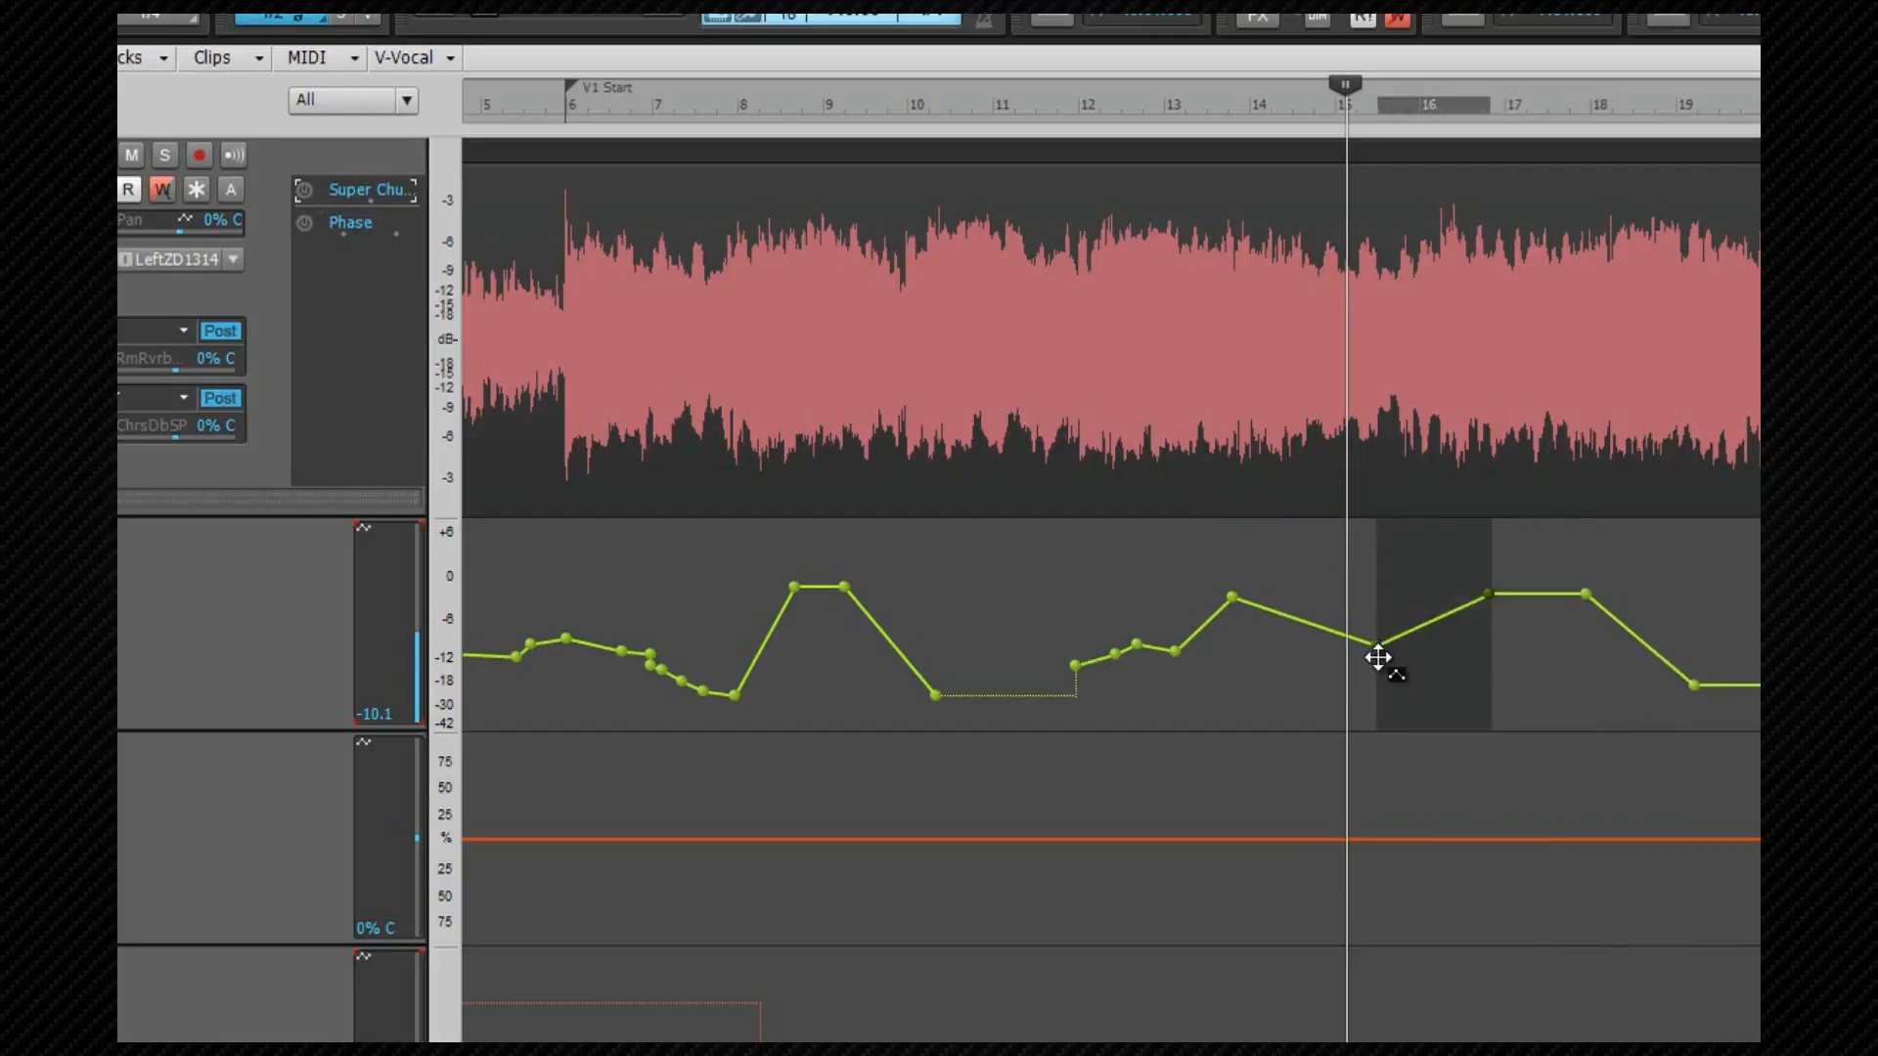
mouse_move(1375, 650)
mouse_down()
mouse_move(1379, 693)
mouse_move(1372, 640)
mouse_up()
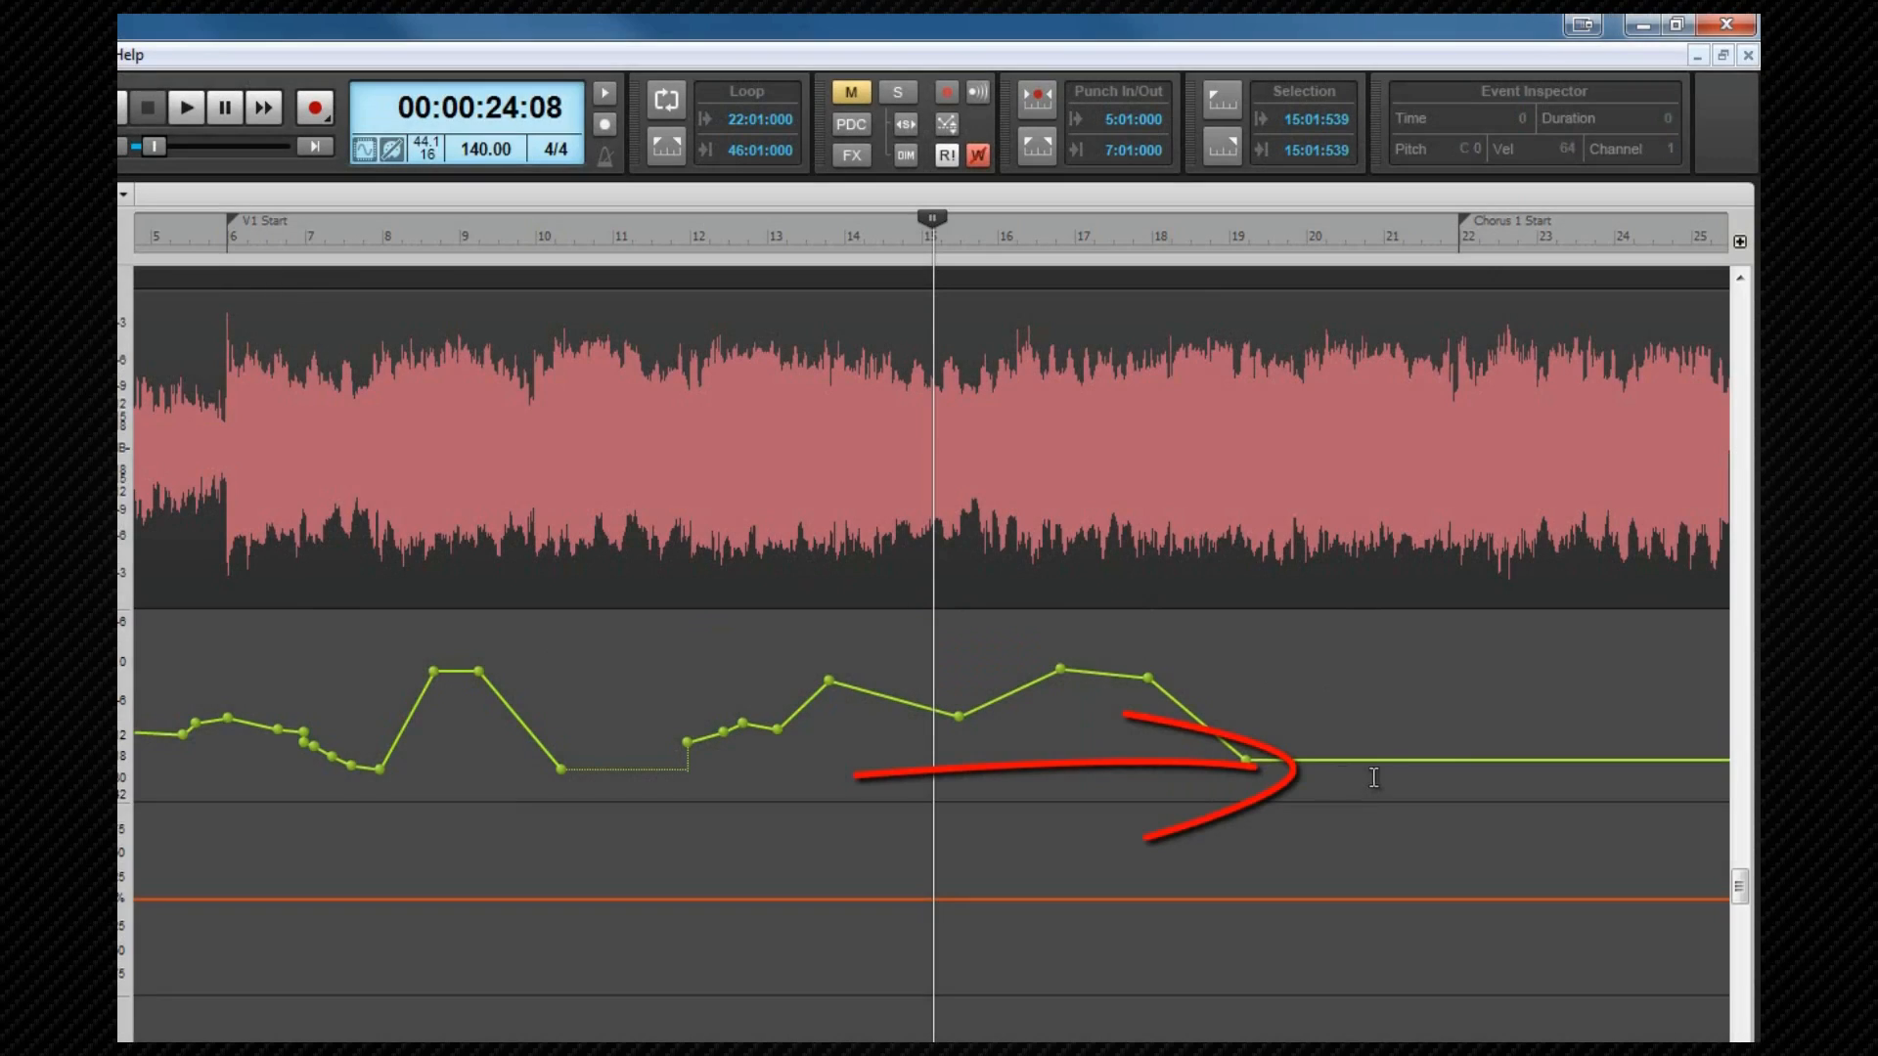
Step: Select the Volume lane from 20:03:000 to 22:03:000 and raise that section of the envelope to about -5 dB
drag(1448, 594, 1554, 593)
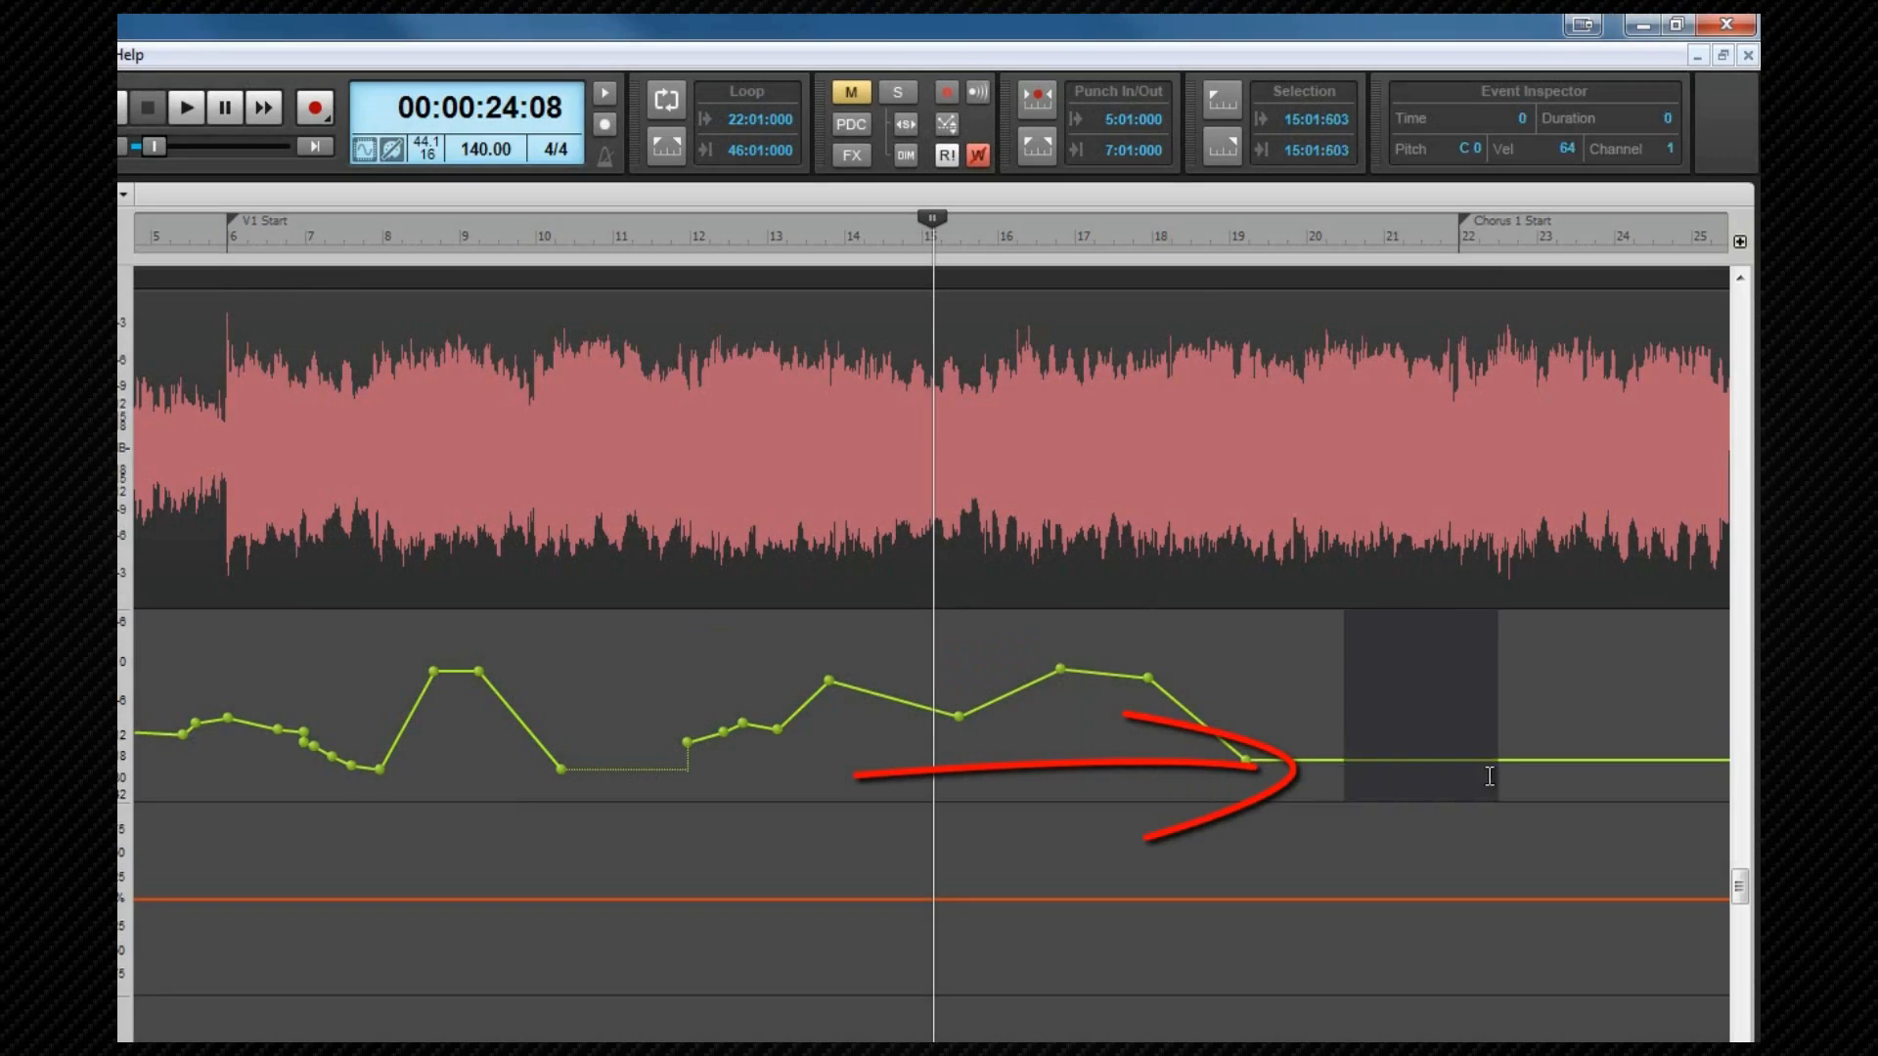
drag(1489, 776, 1493, 773)
mouse_move(1438, 630)
mouse_down()
mouse_move(1439, 550)
mouse_move(1445, 658)
mouse_move(1445, 557)
mouse_move(1445, 633)
mouse_up()
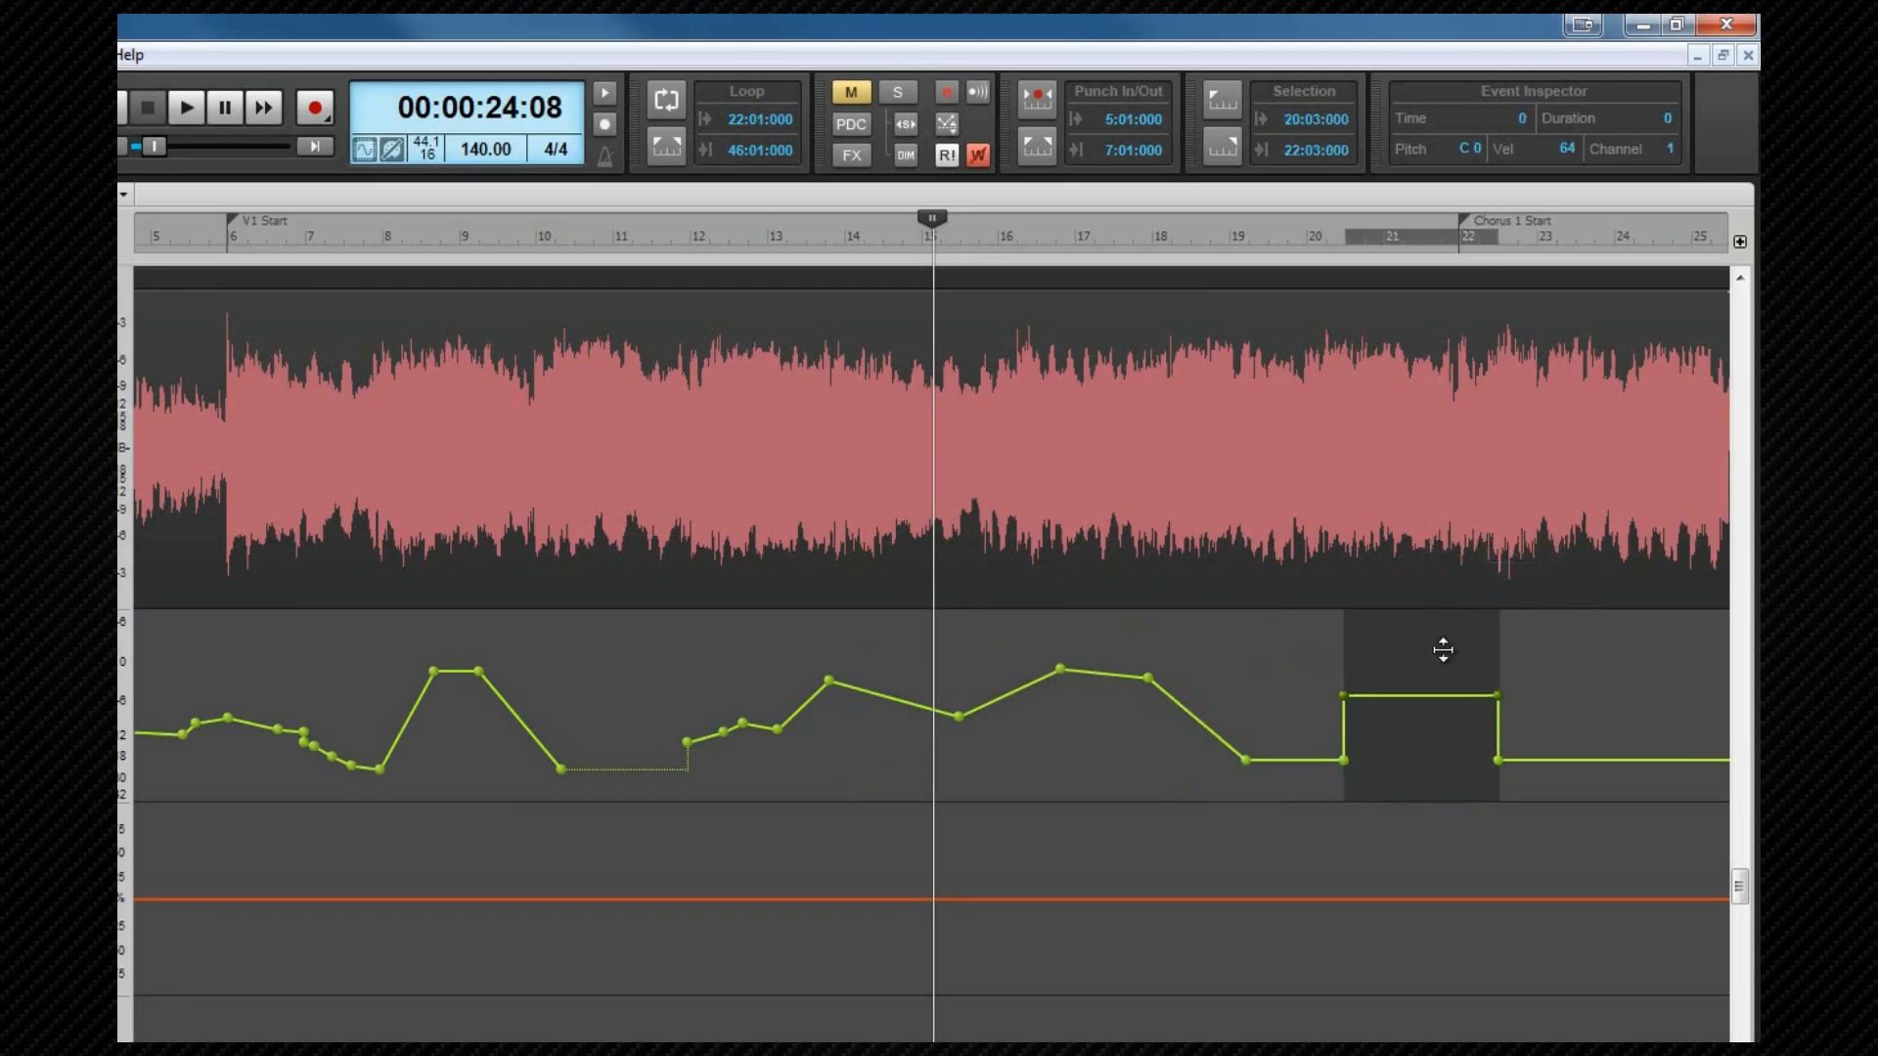
Step: Select the Volume section between the nodes at 16:04:301 and 17:04:762 and drop it to around -18 dB
click(1100, 626)
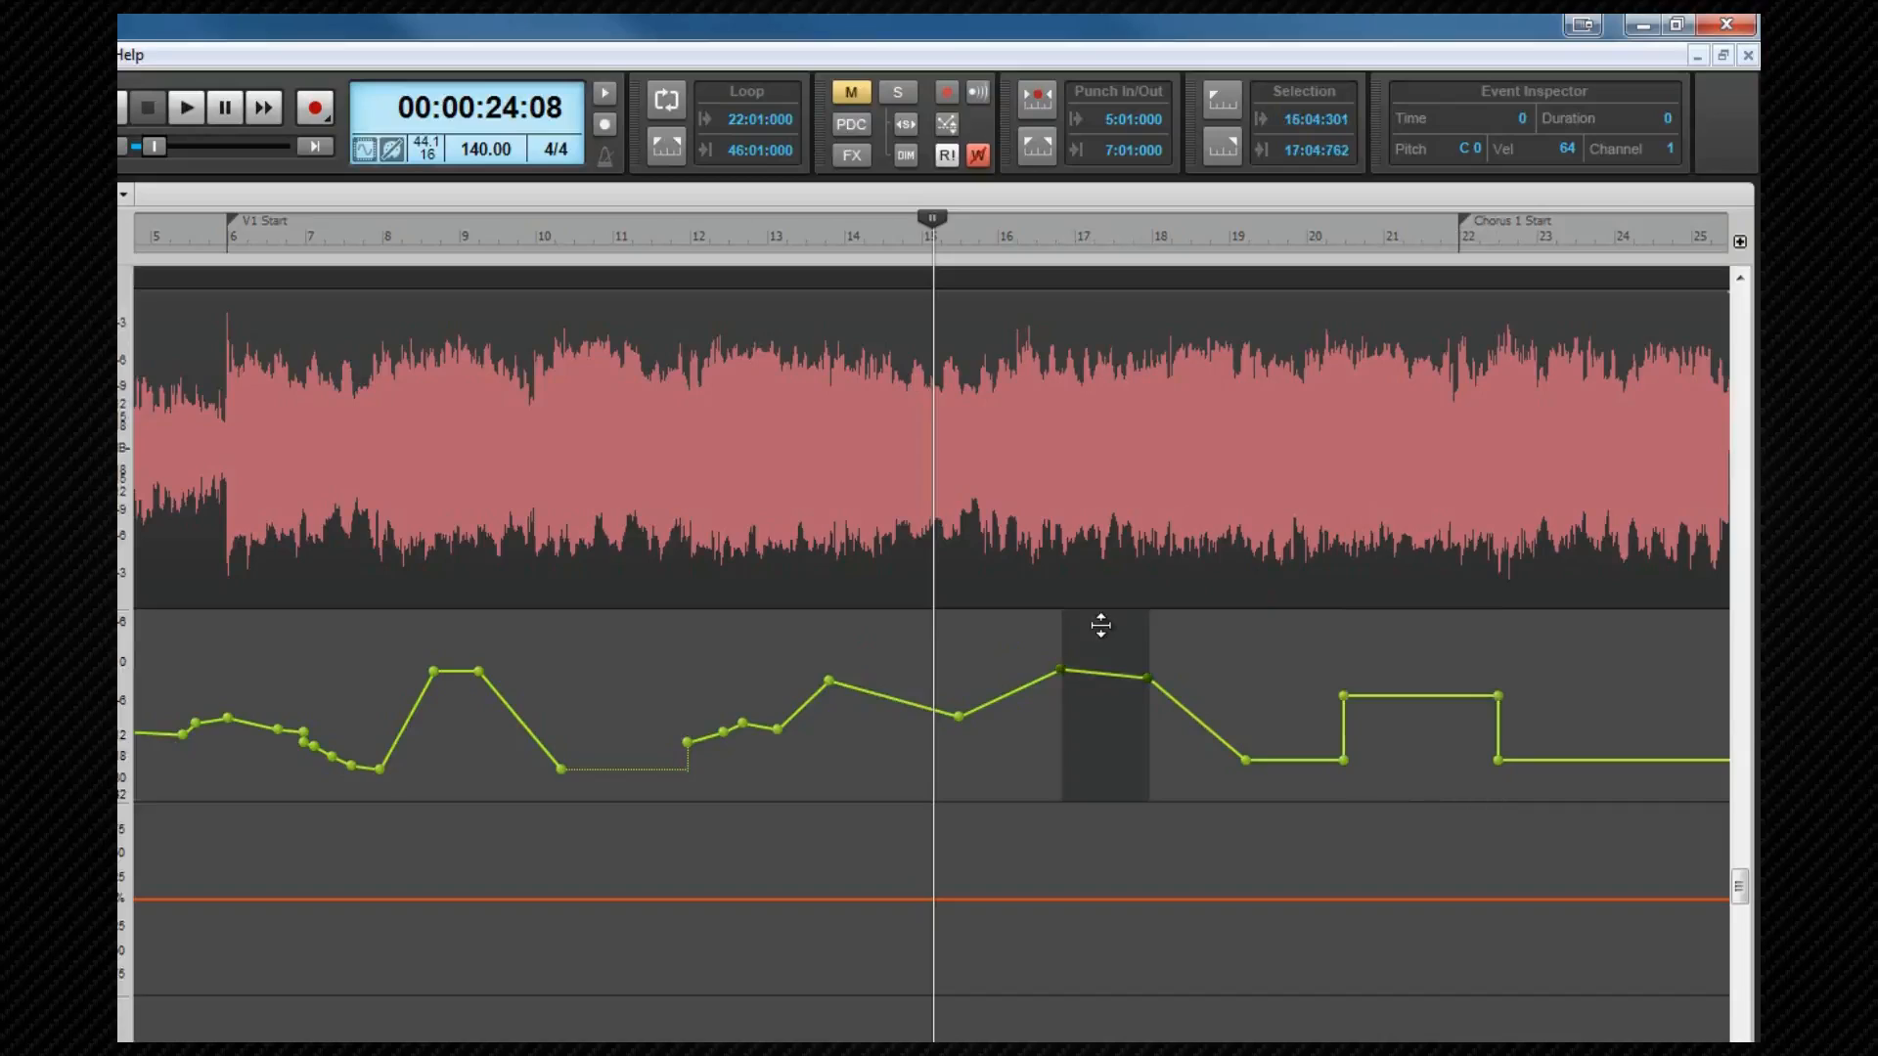
drag(1098, 628, 1063, 708)
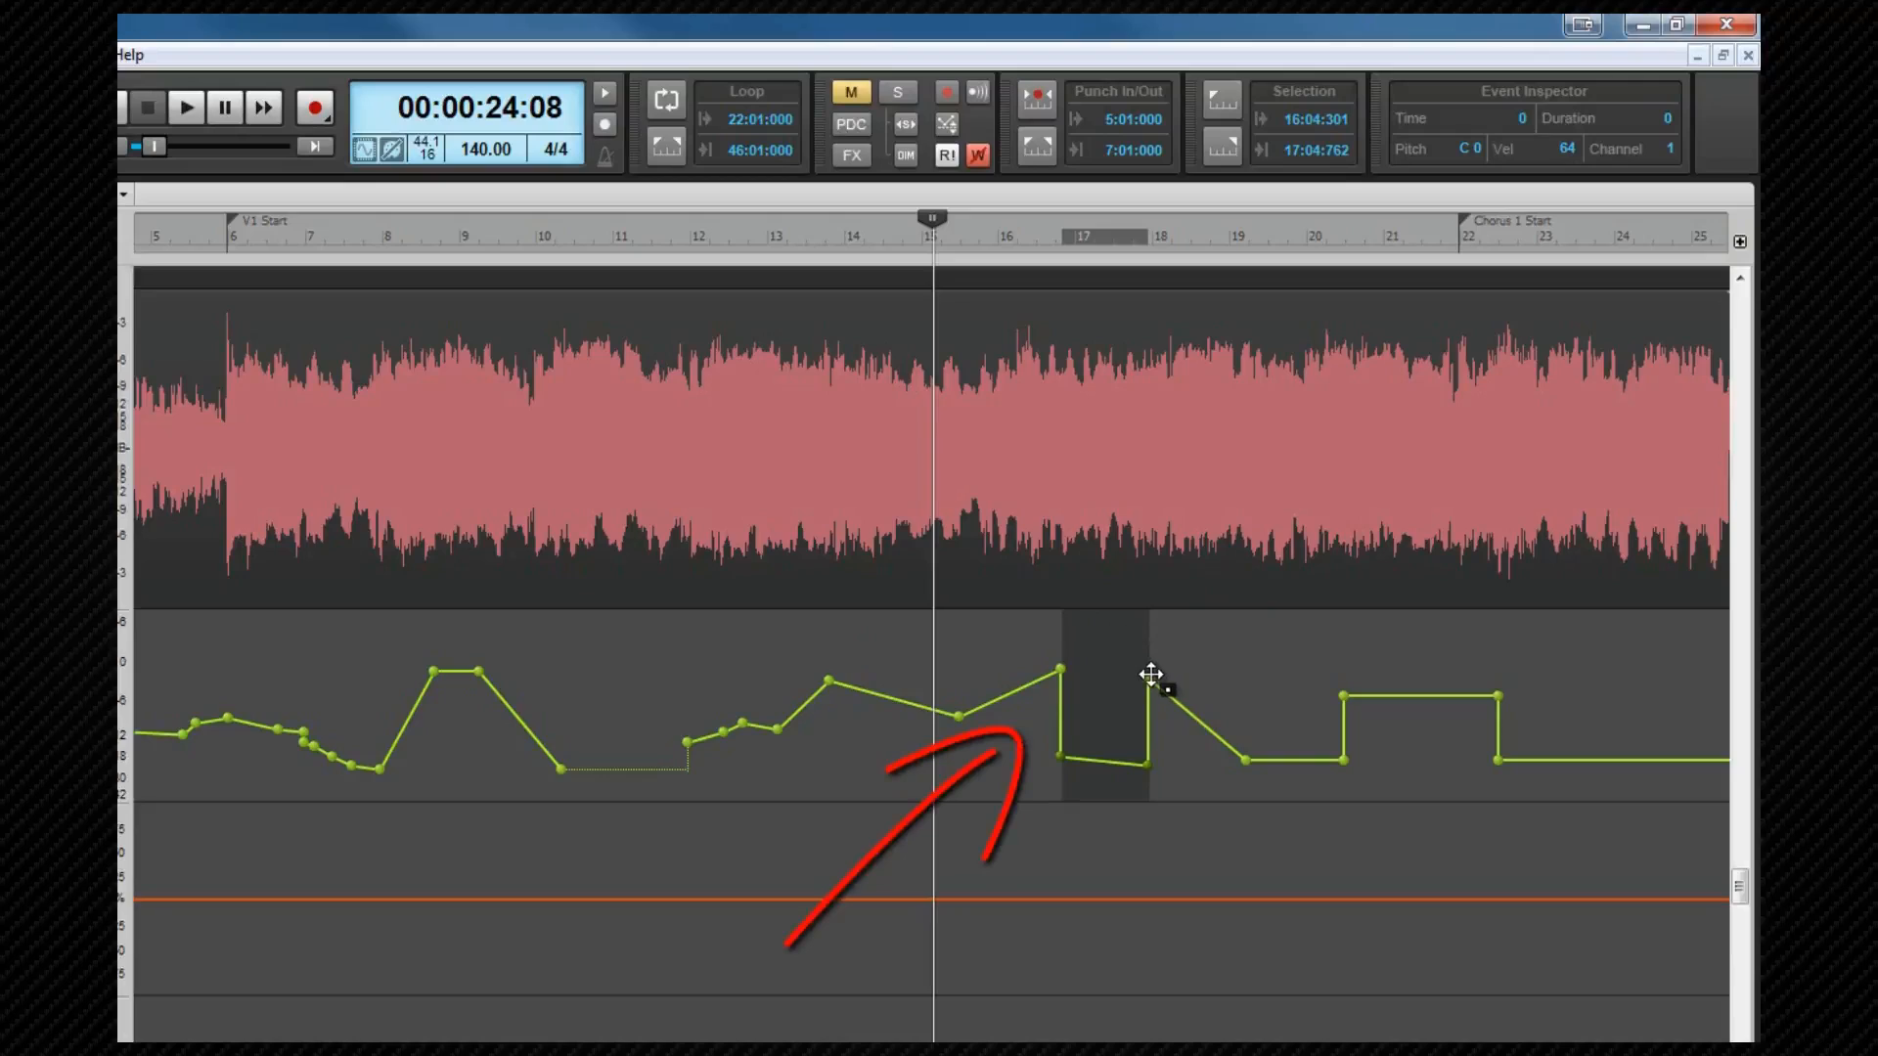
Step: Select the two upper nodes at the edges of the dropped Volume section and raise them together slightly
mouse_move(1151, 675)
drag(1218, 650, 1022, 734)
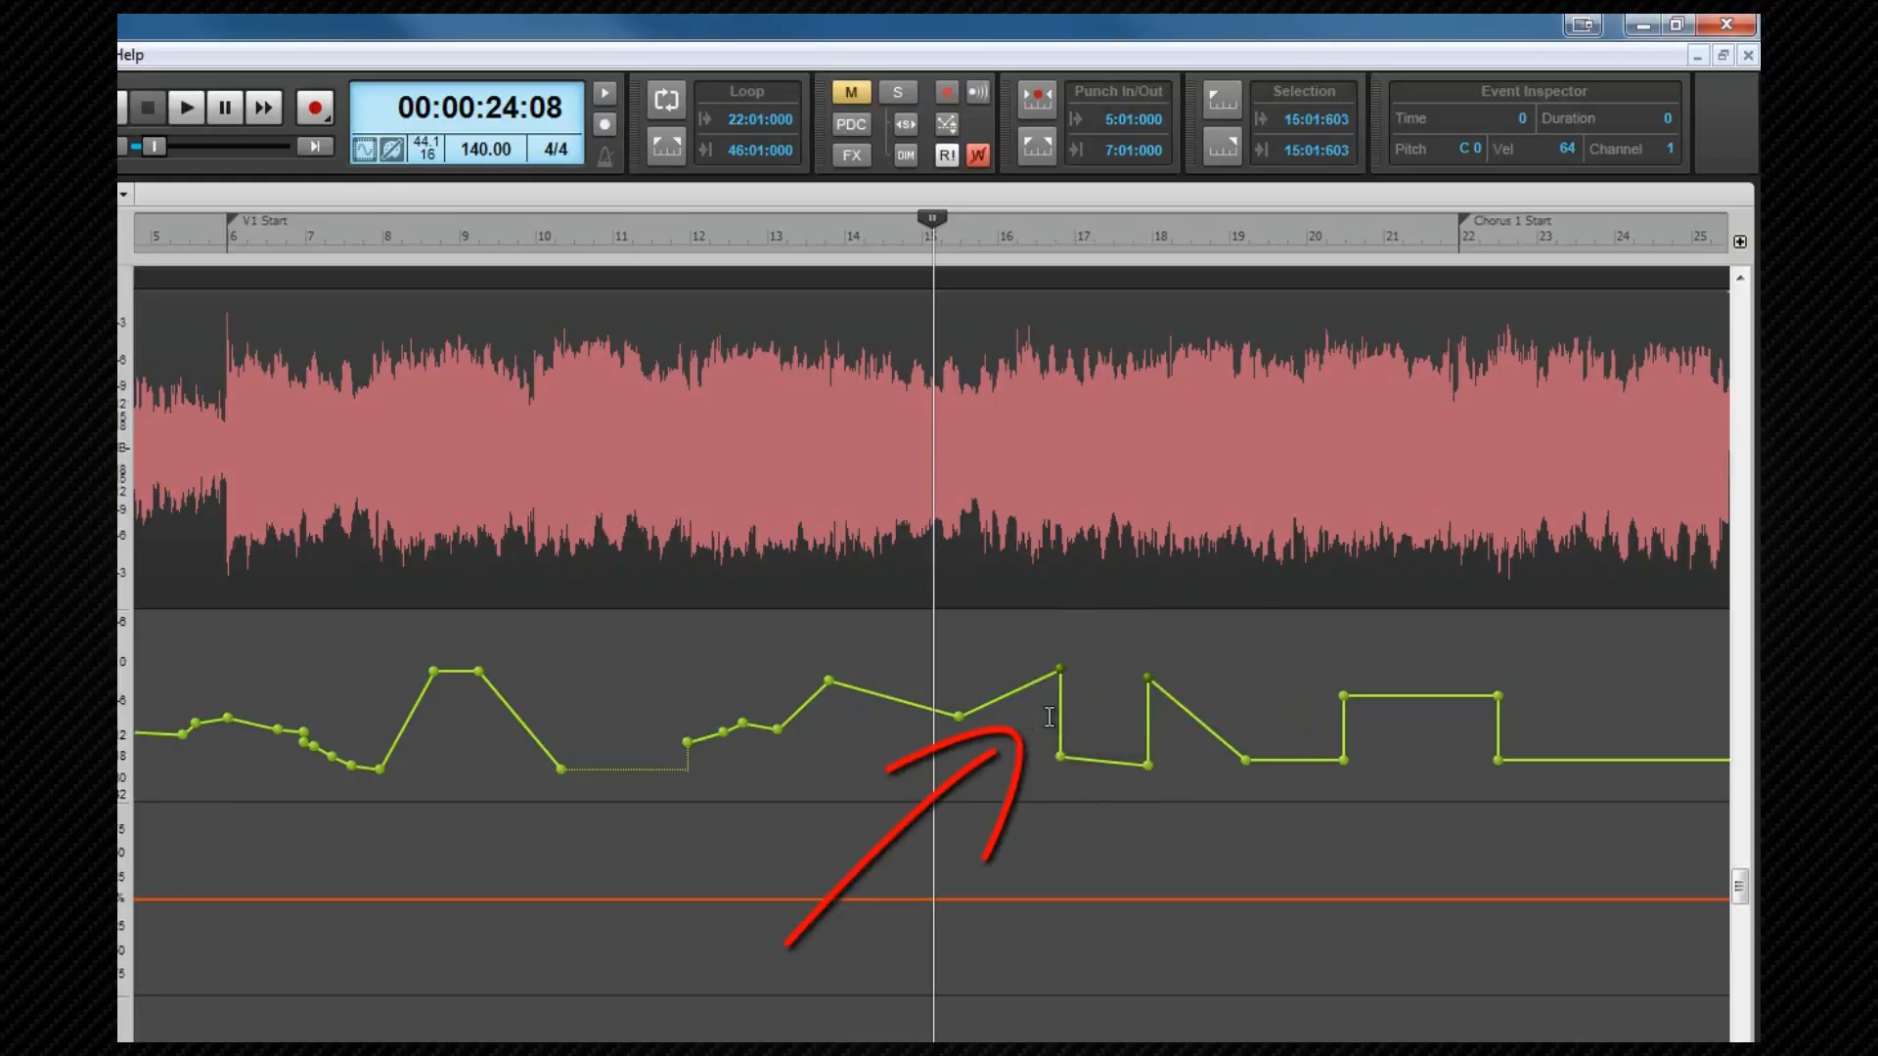
mouse_move(1057, 670)
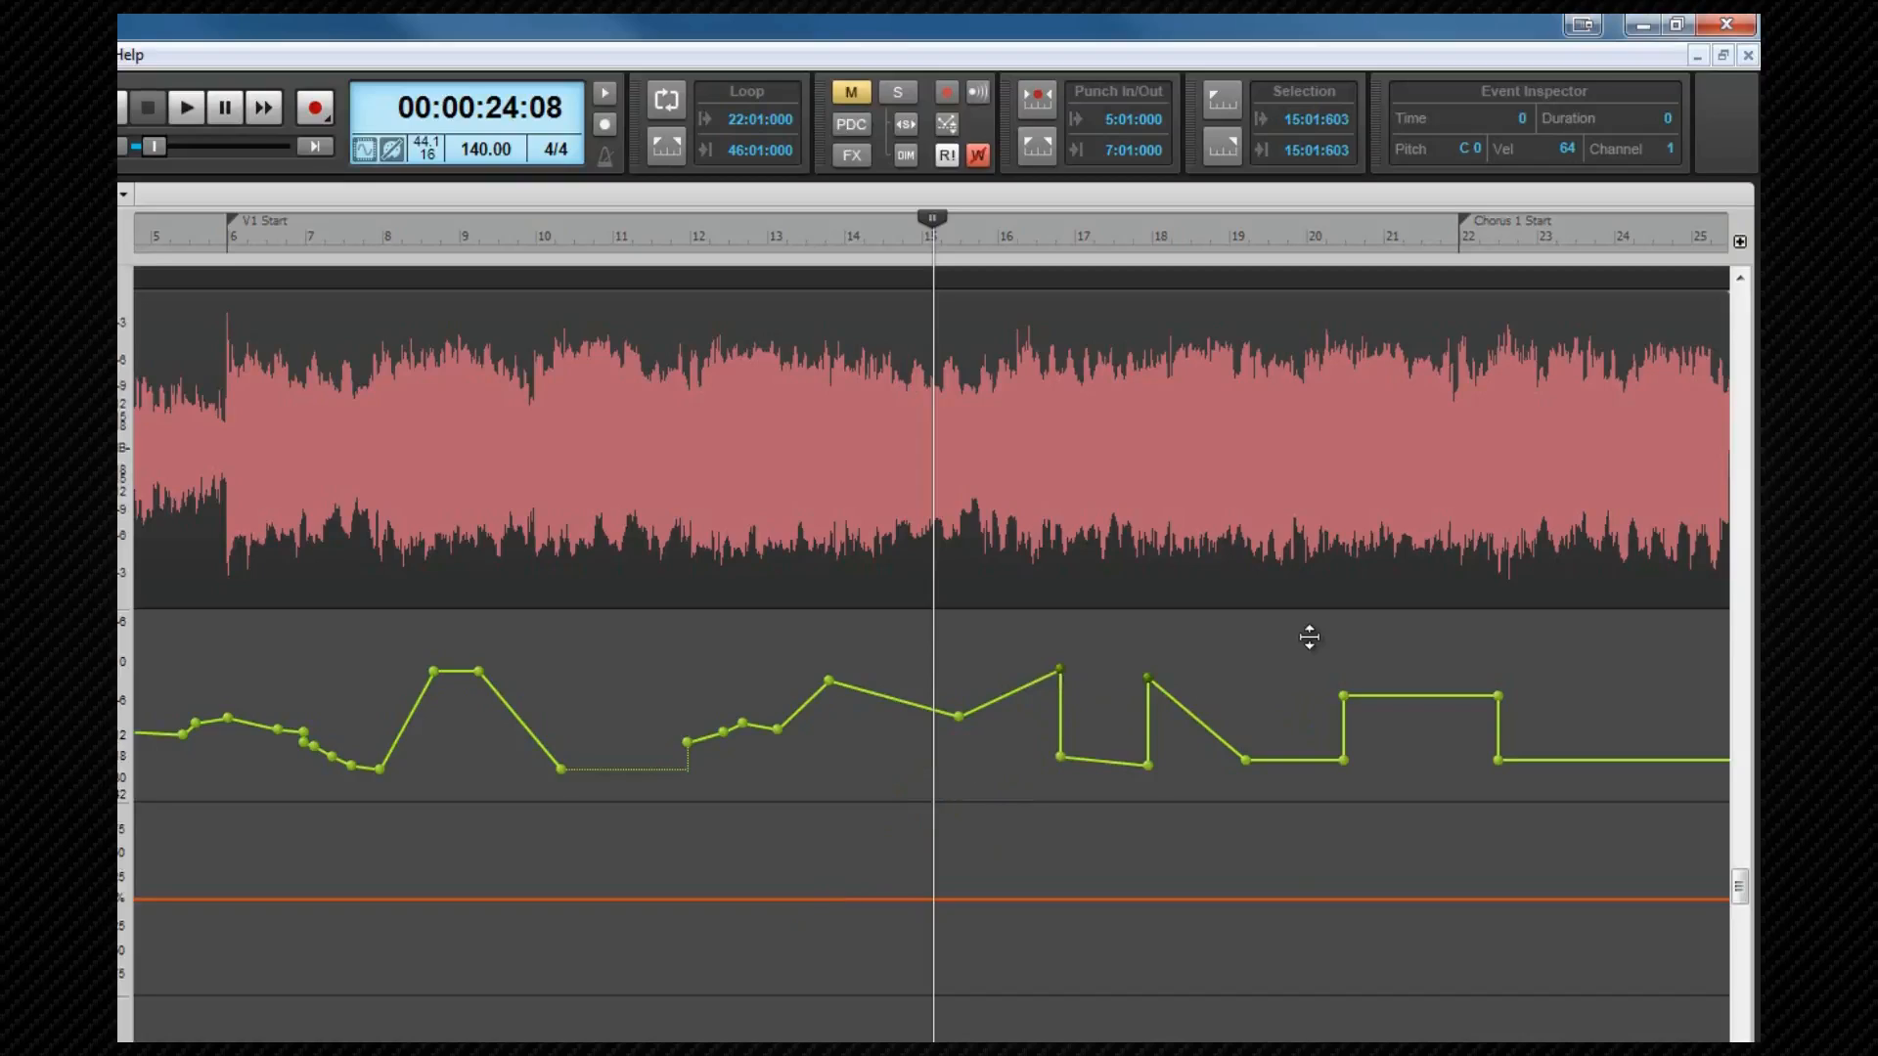
drag(1210, 652, 1213, 642)
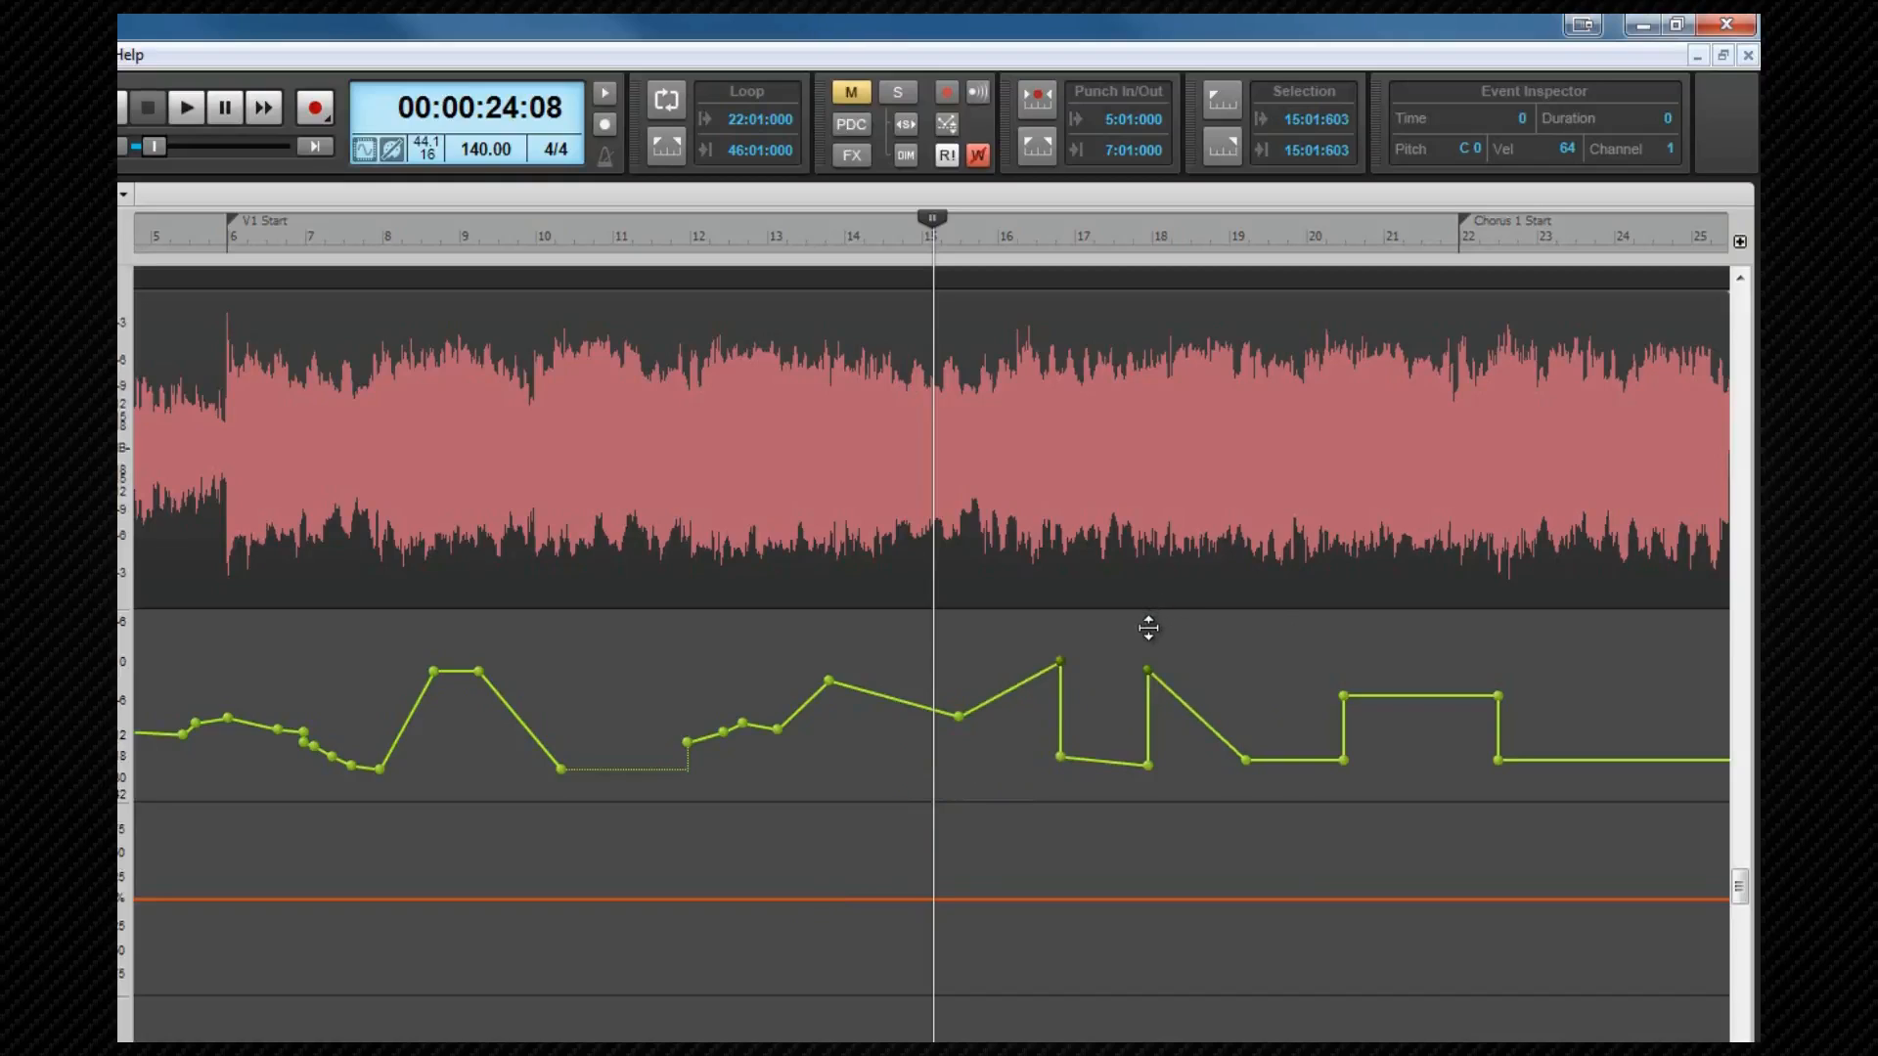
Step: Select the Volume envelope from about measure 14 to measure 18 and lower that range slightly
drag(1171, 738, 852, 743)
drag(868, 628, 870, 639)
Step: Select all nodes of the Volume envelope and raise the entire envelope slightly
click(928, 622)
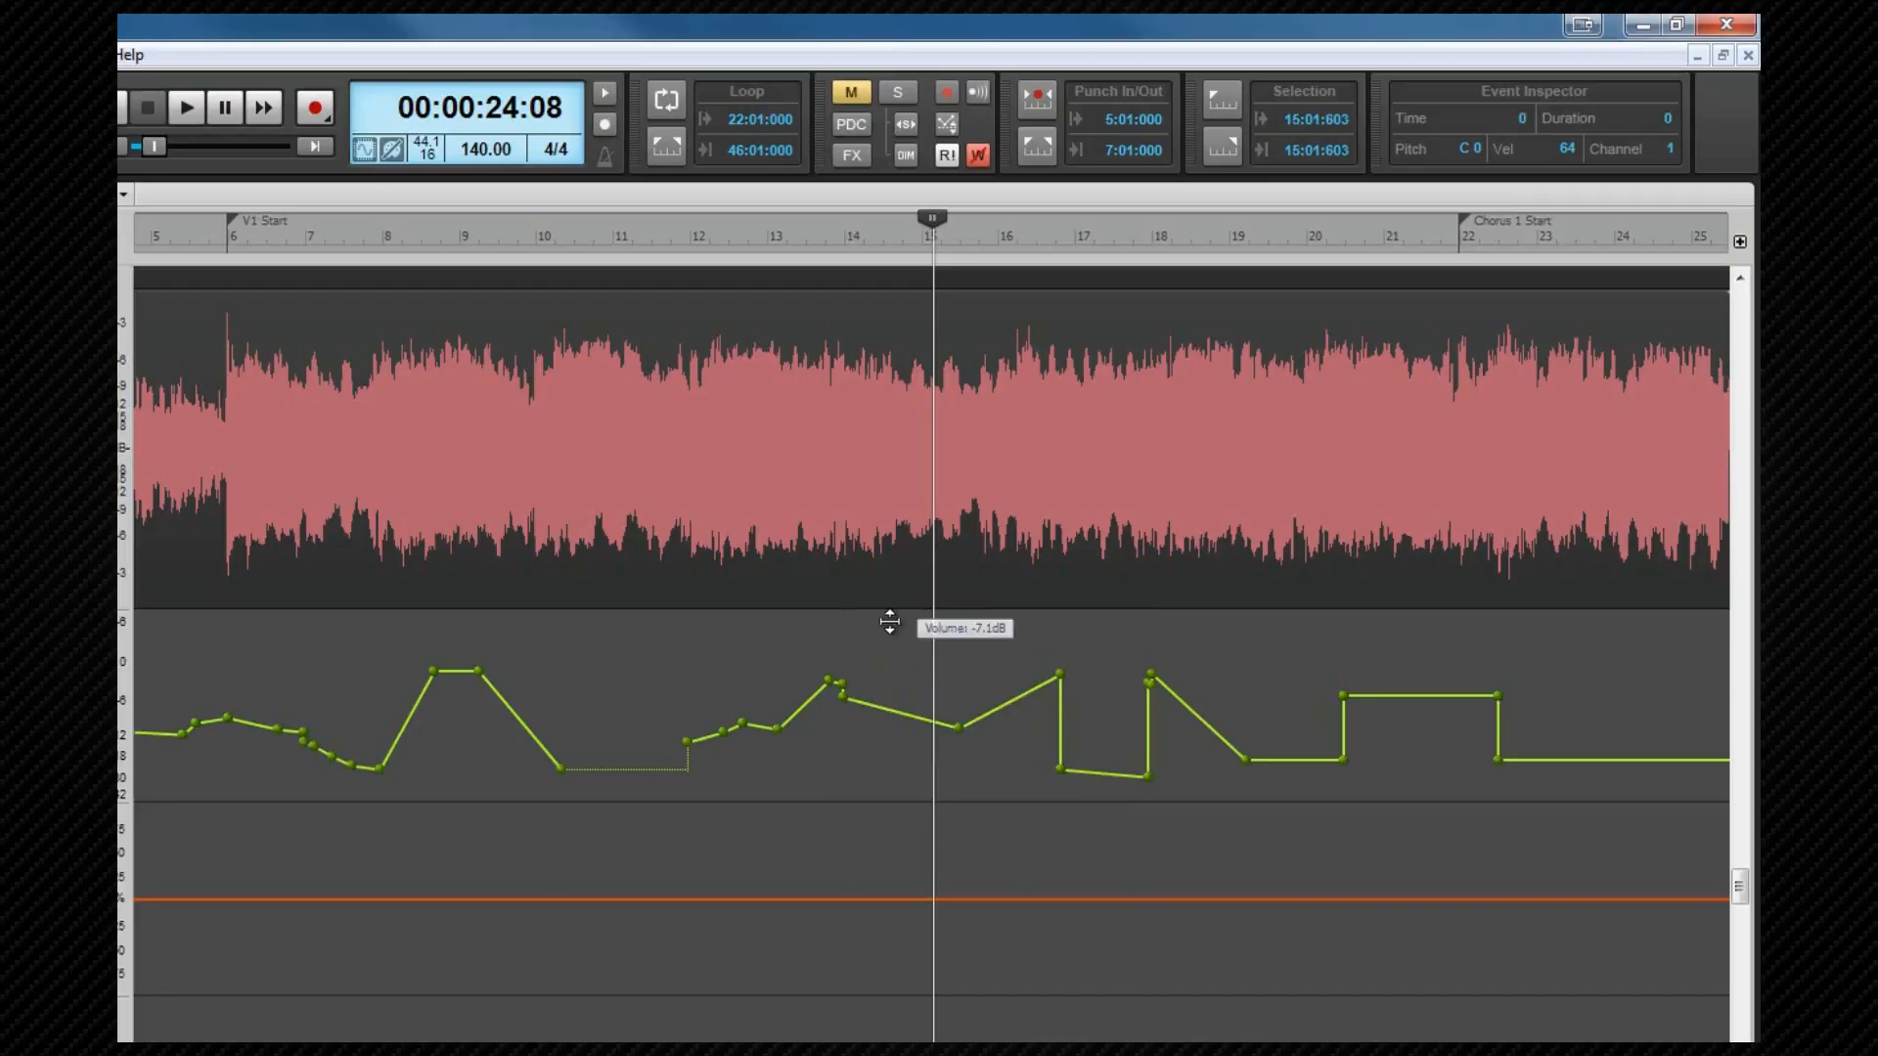
mouse_move(889, 622)
mouse_down()
mouse_move(889, 654)
mouse_move(891, 616)
mouse_up()
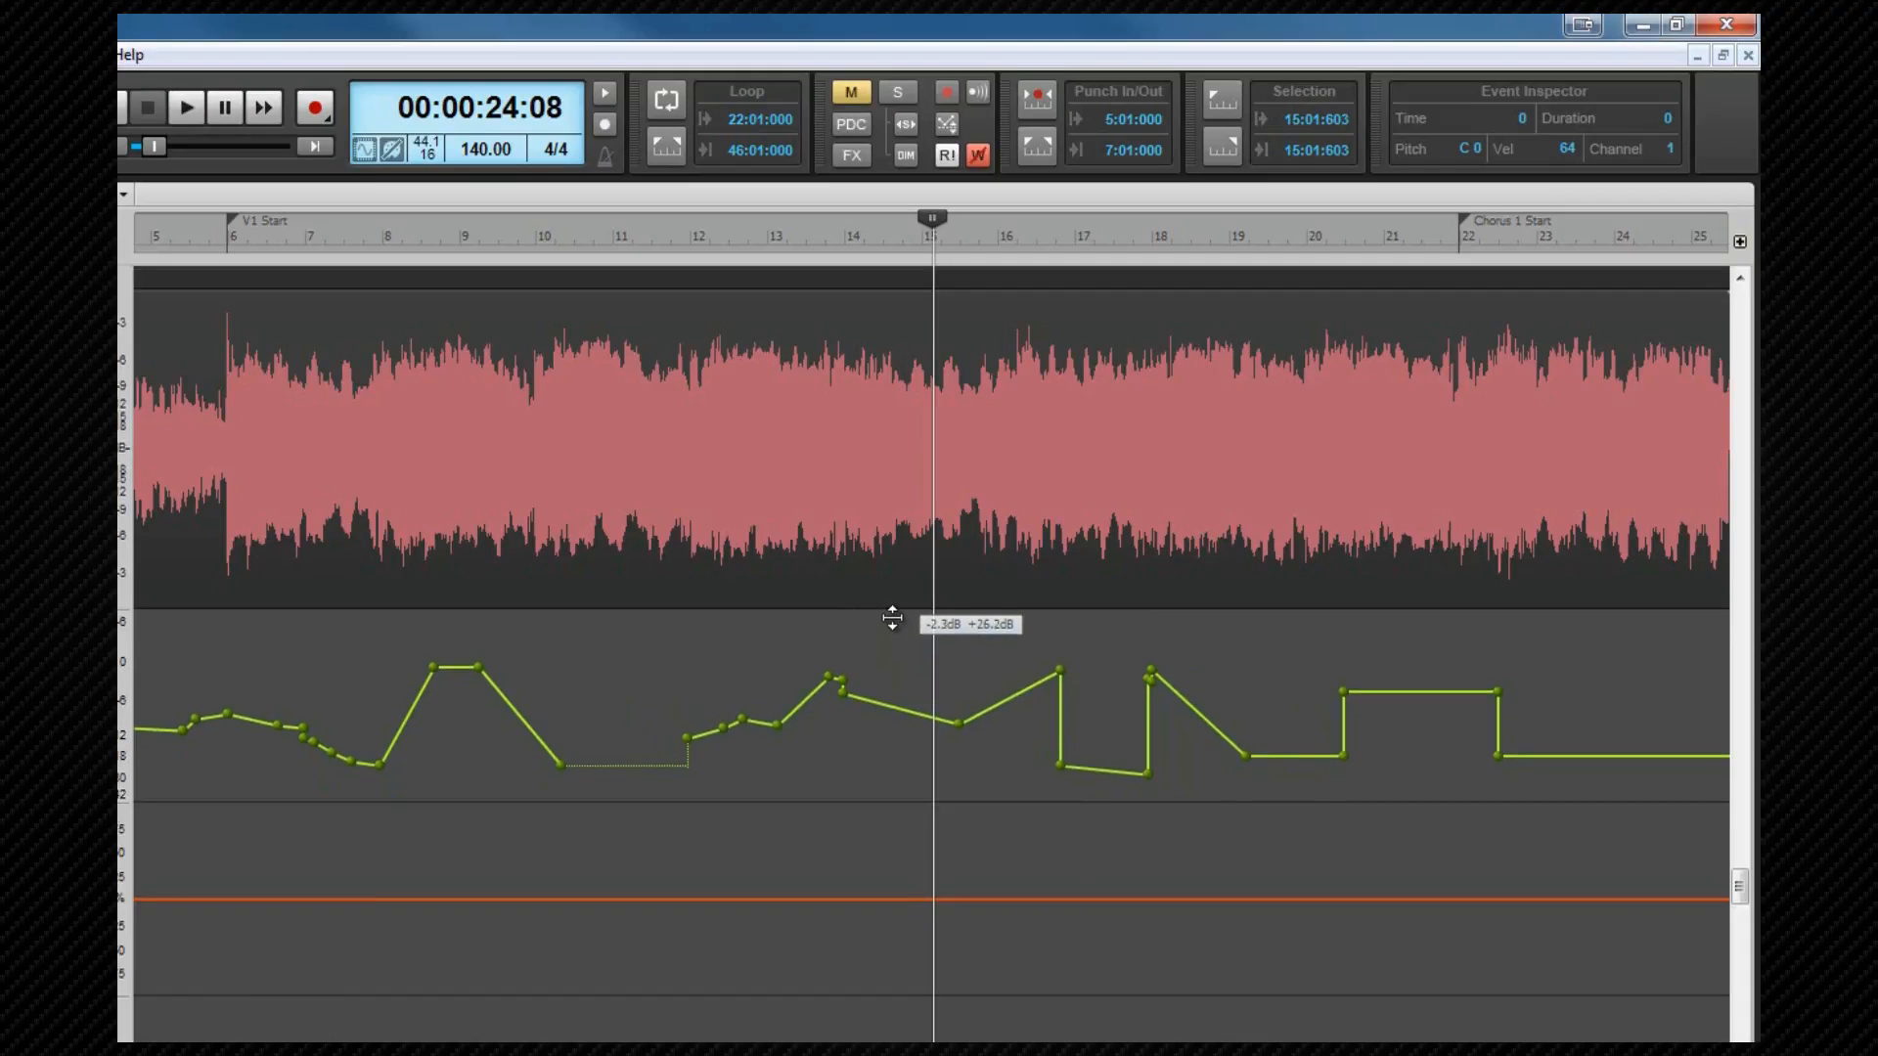
drag(892, 617, 892, 616)
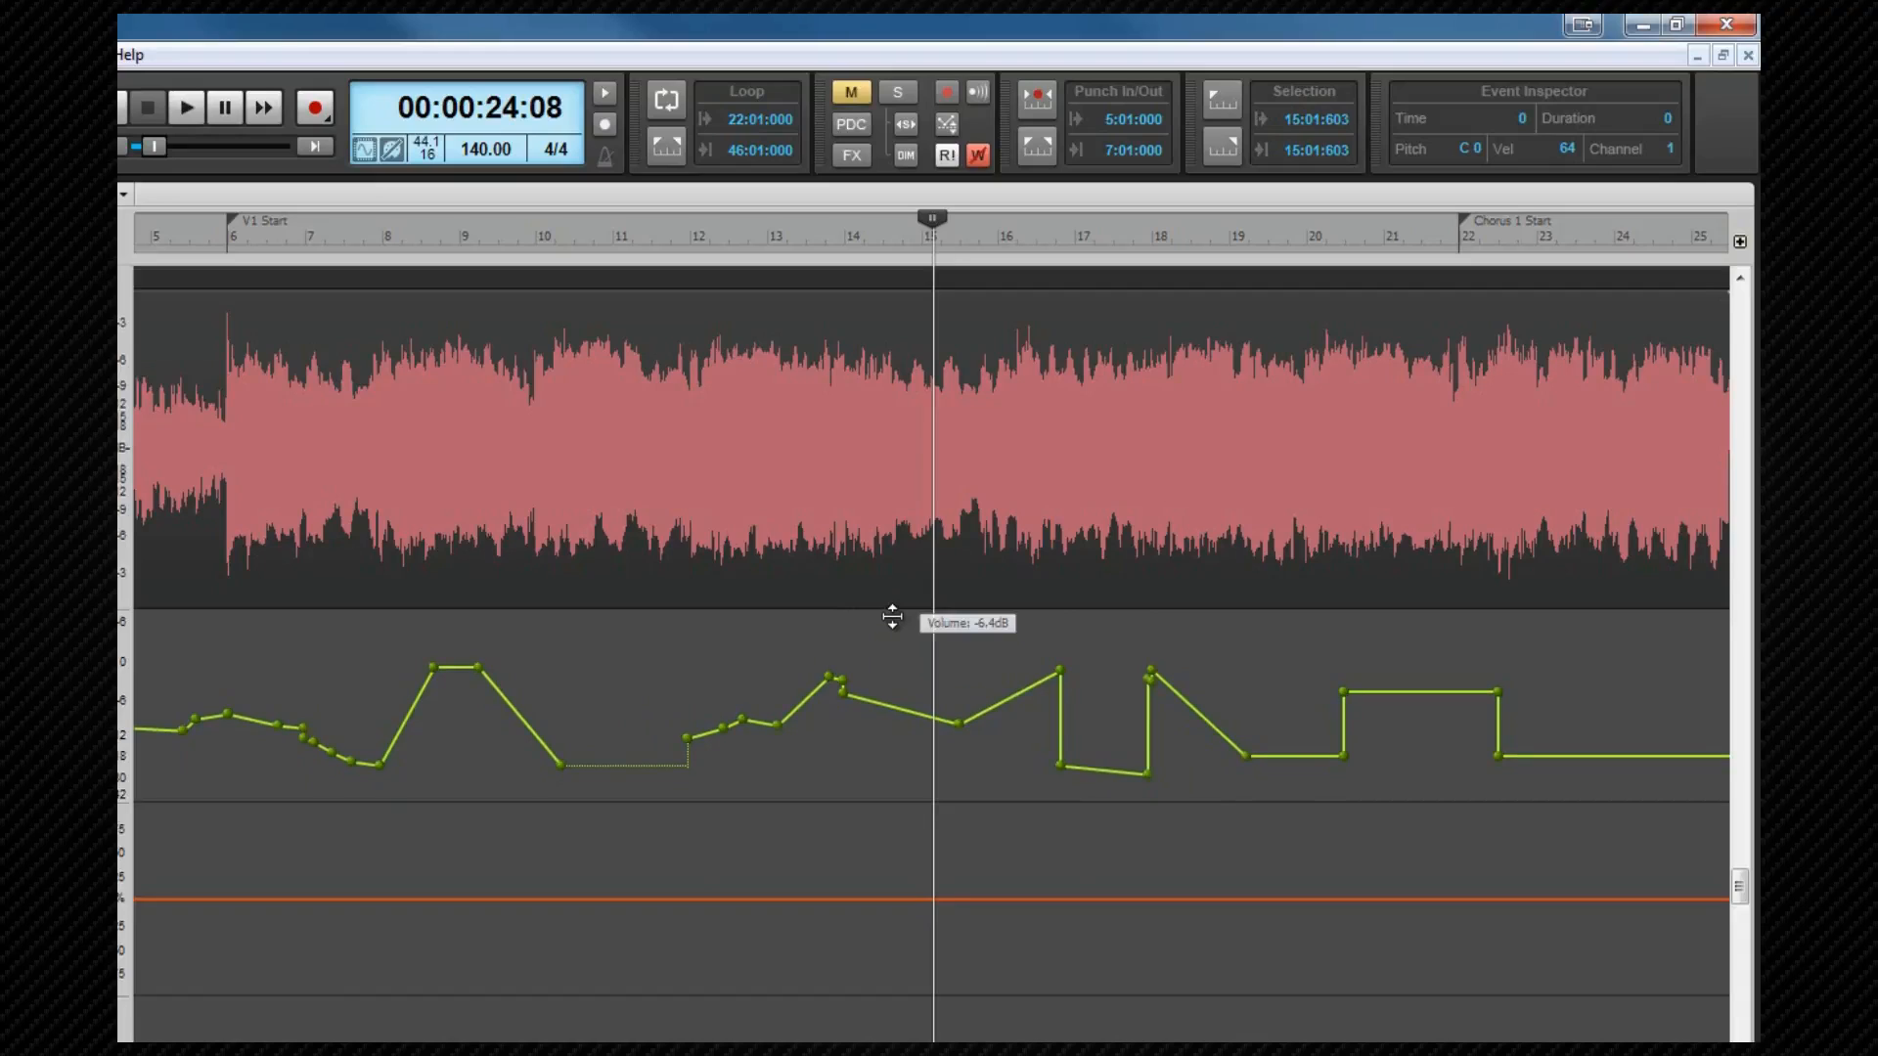
mouse_move(891, 616)
mouse_down()
mouse_move(902, 679)
mouse_move(907, 619)
mouse_up()
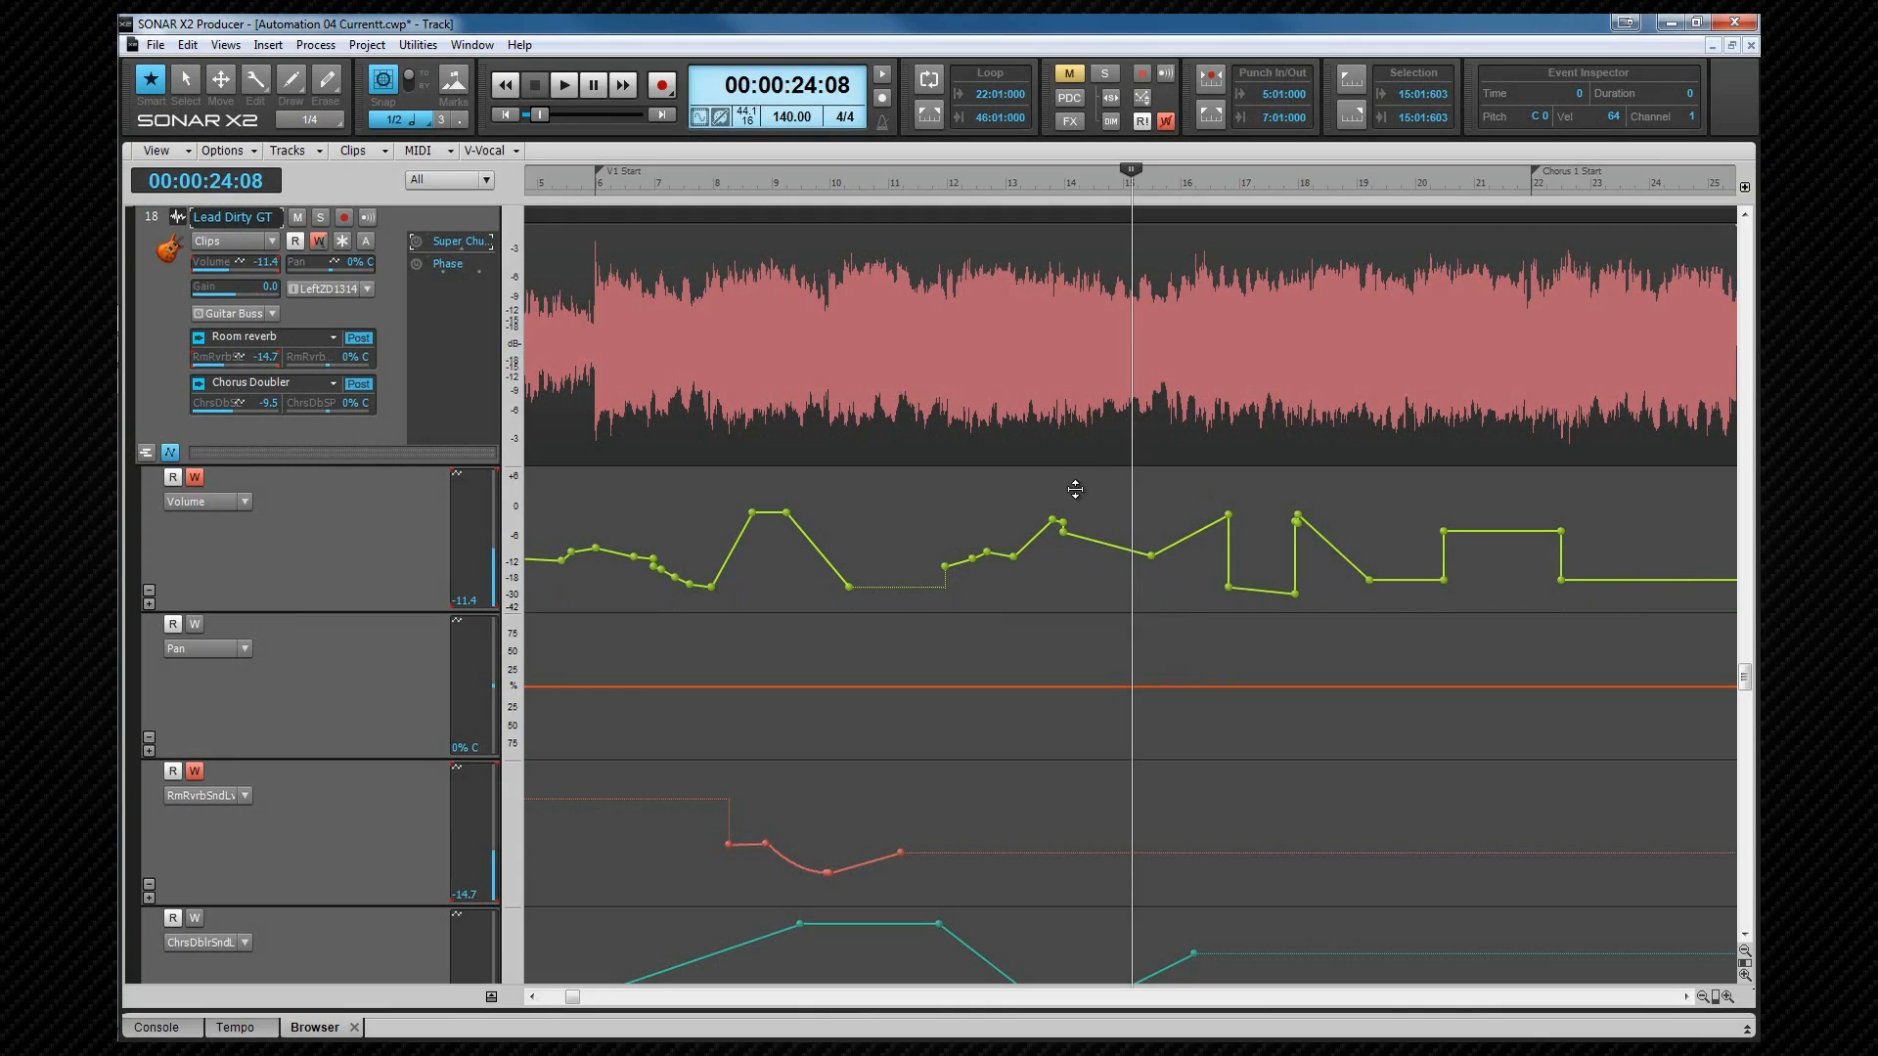
Step: Select all automation lanes of the Lead Dirty GT track from measure 12 to measure 20 and raise the envelopes together slightly
drag(946, 567, 1414, 538)
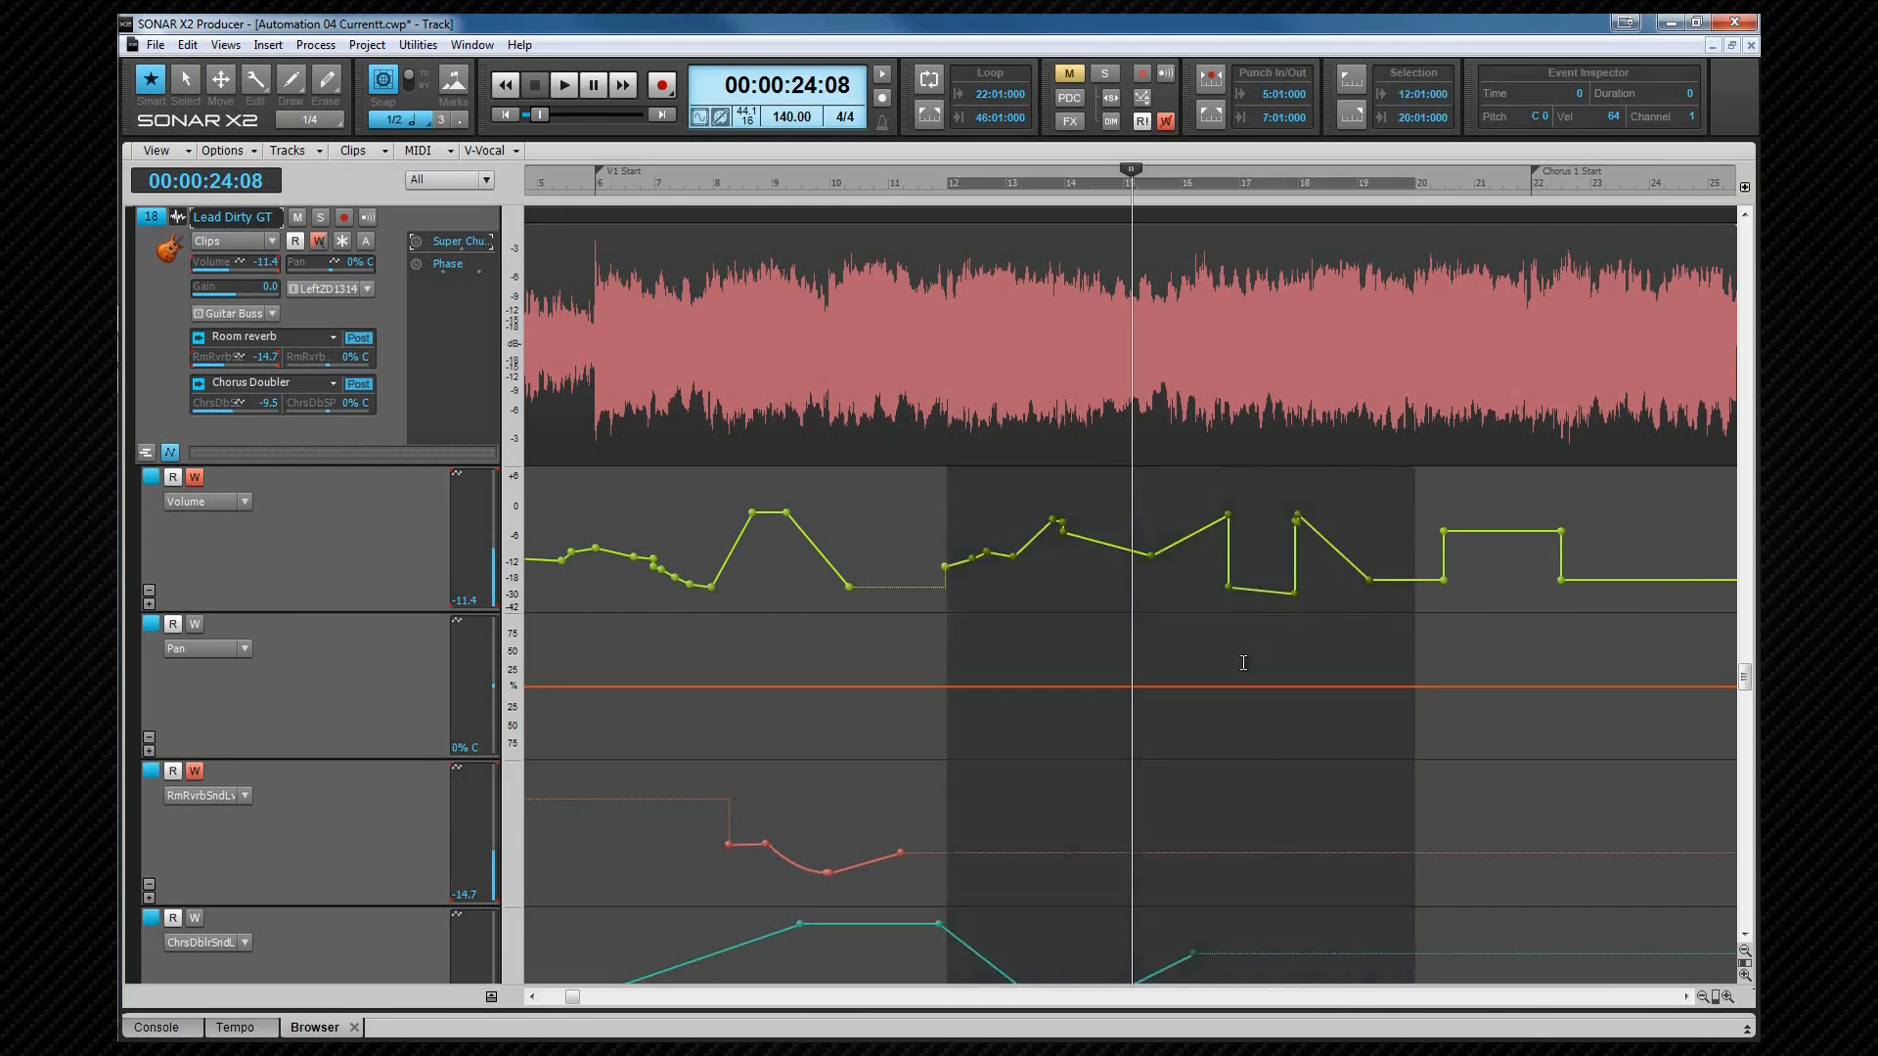
mouse_move(1245, 490)
mouse_down()
mouse_move(1245, 508)
mouse_move(1249, 486)
mouse_up()
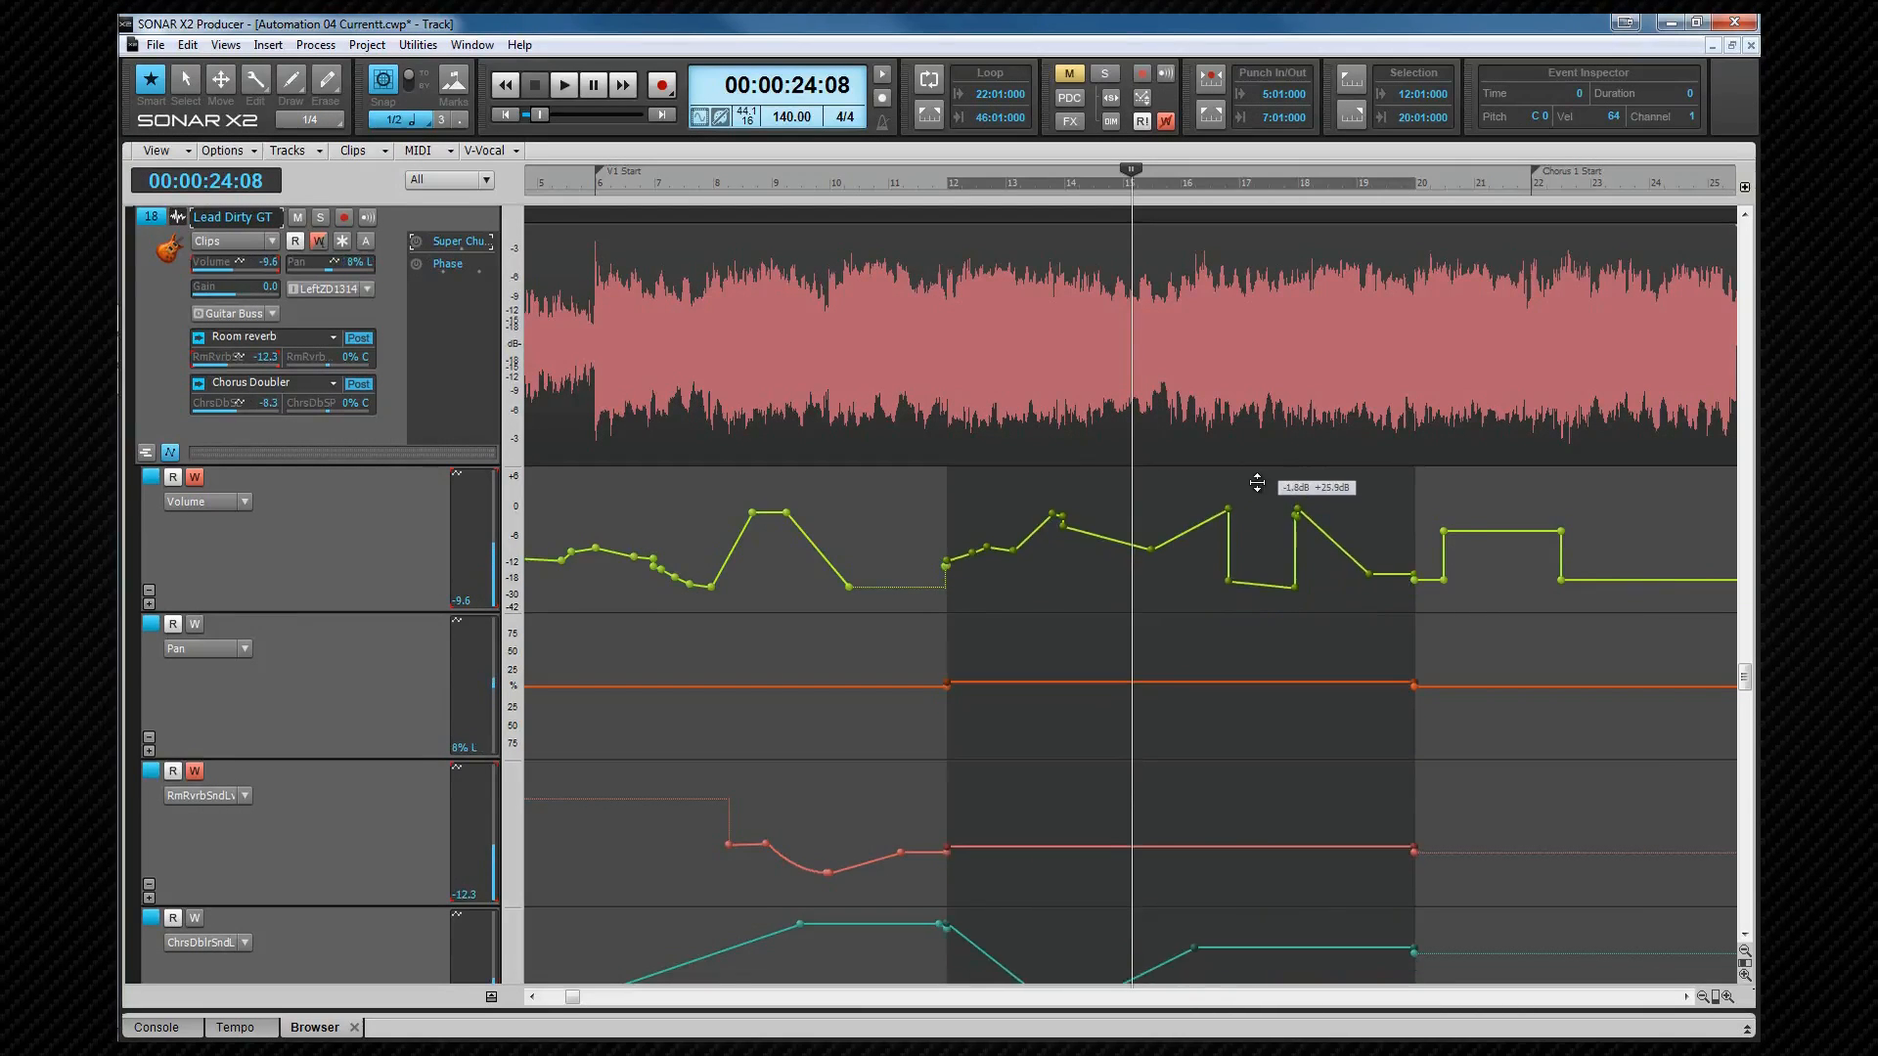
Step: Pull the Pan envelope up near measure 14, and shift the Pan and both send envelopes between 11:03 and 15:01 later and lower
click(1207, 574)
drag(1062, 686, 1062, 646)
drag(918, 934, 1121, 673)
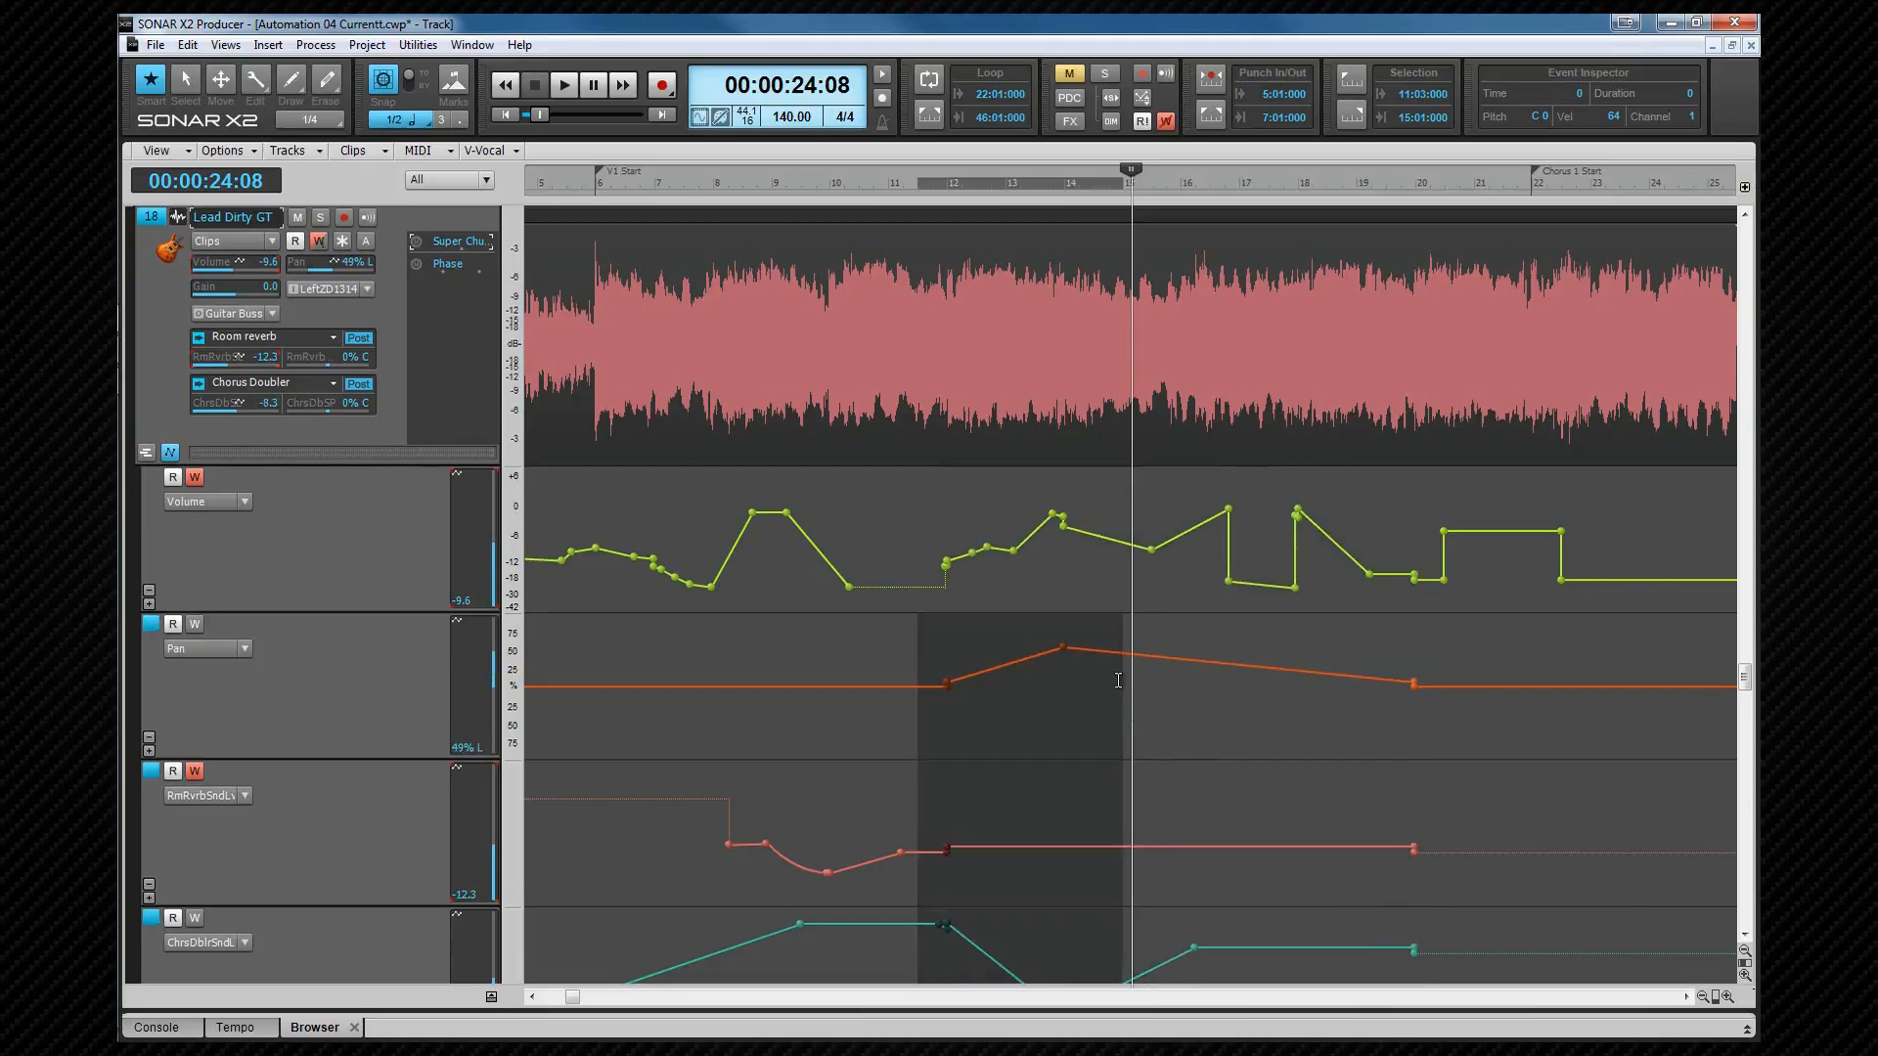
mouse_move(1062, 647)
mouse_down()
mouse_move(1060, 631)
mouse_move(1048, 670)
mouse_move(1110, 689)
mouse_up()
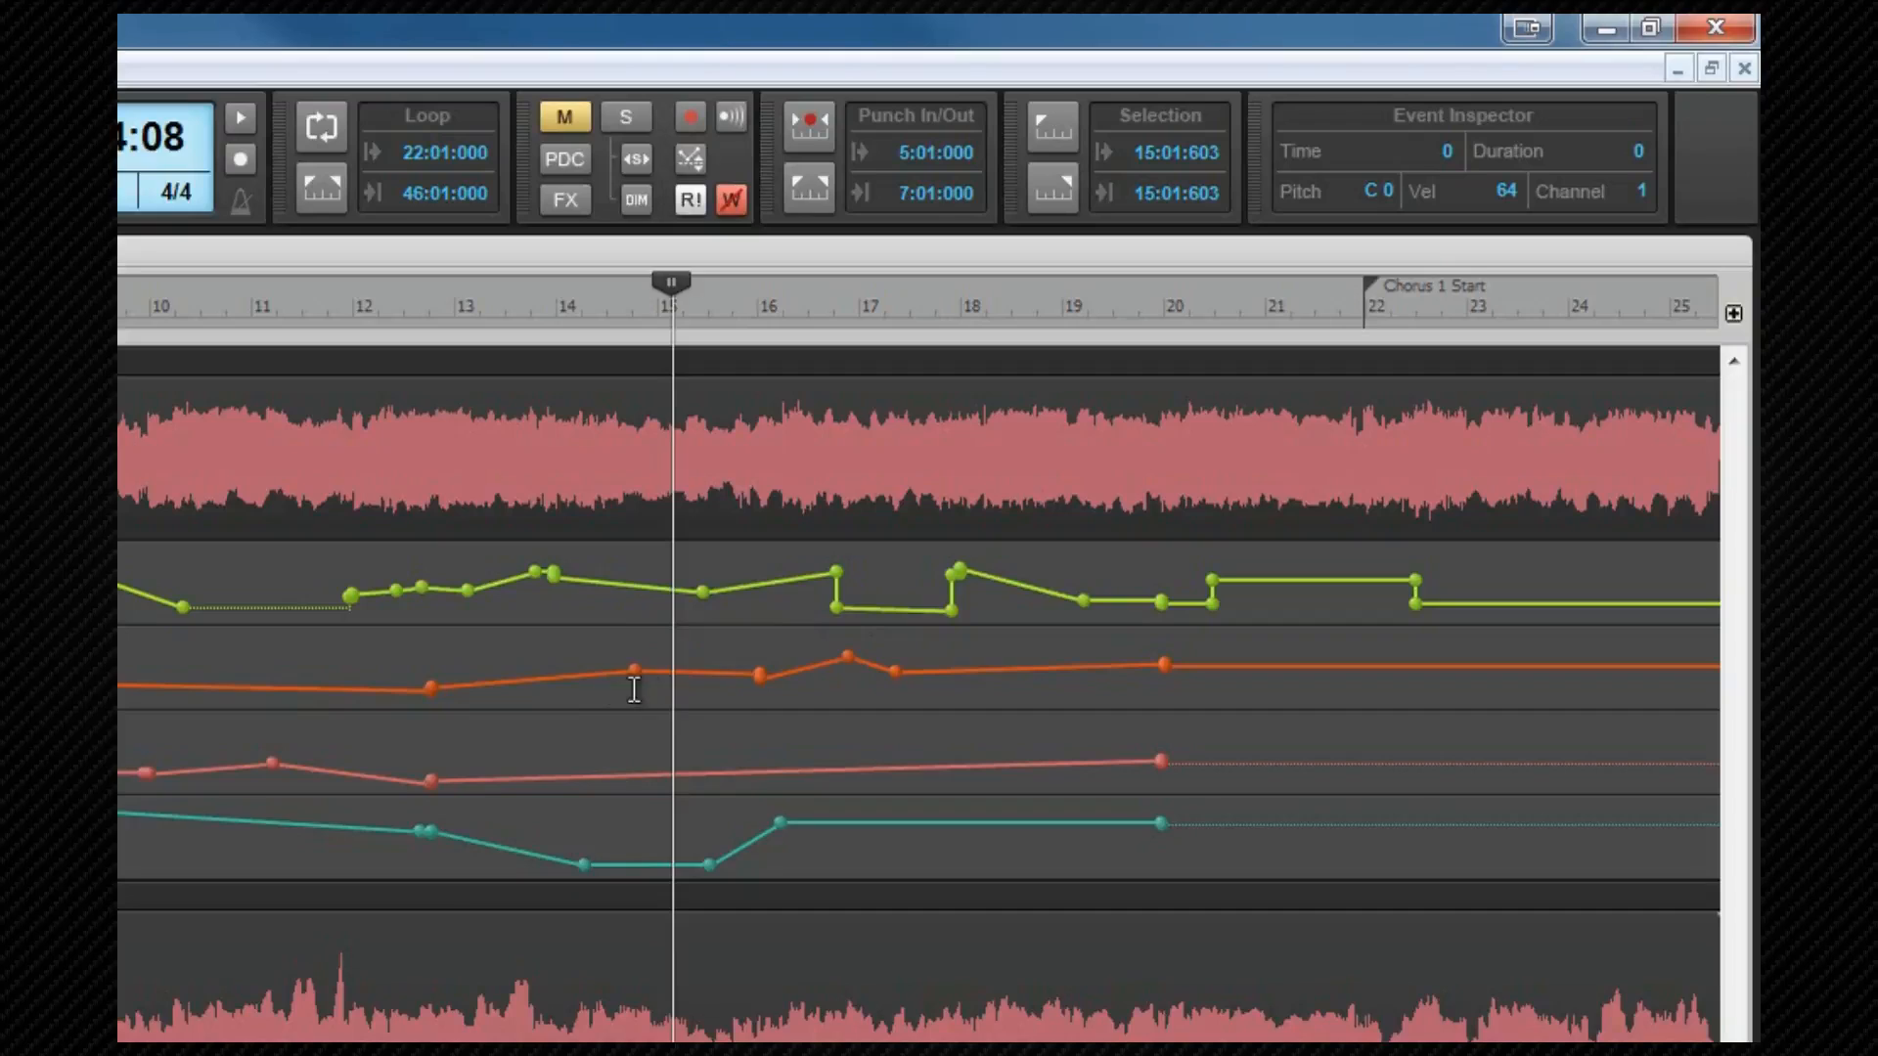
Step: Select the Pan envelope from 14:03 to 18:03, include track 19's Volume lane, and raise both envelopes together slightly
drag(1093, 404, 1321, 404)
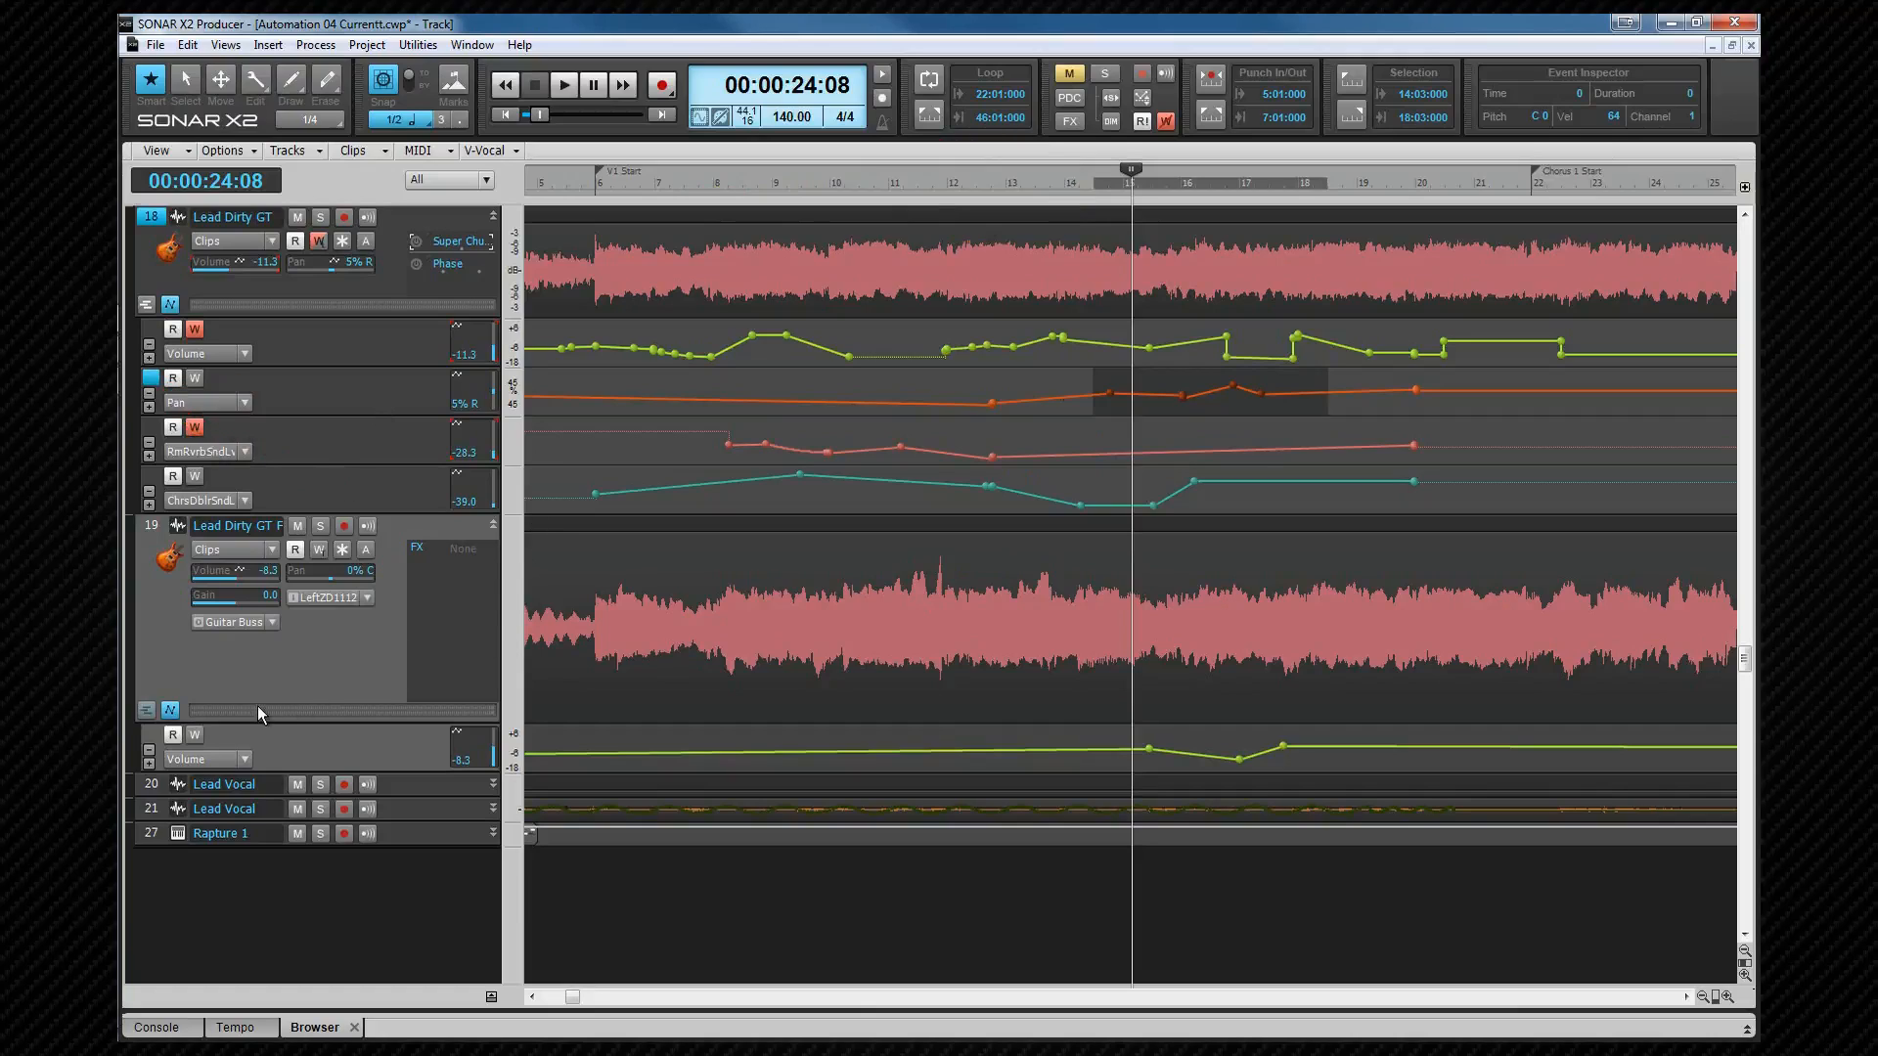
click(148, 730)
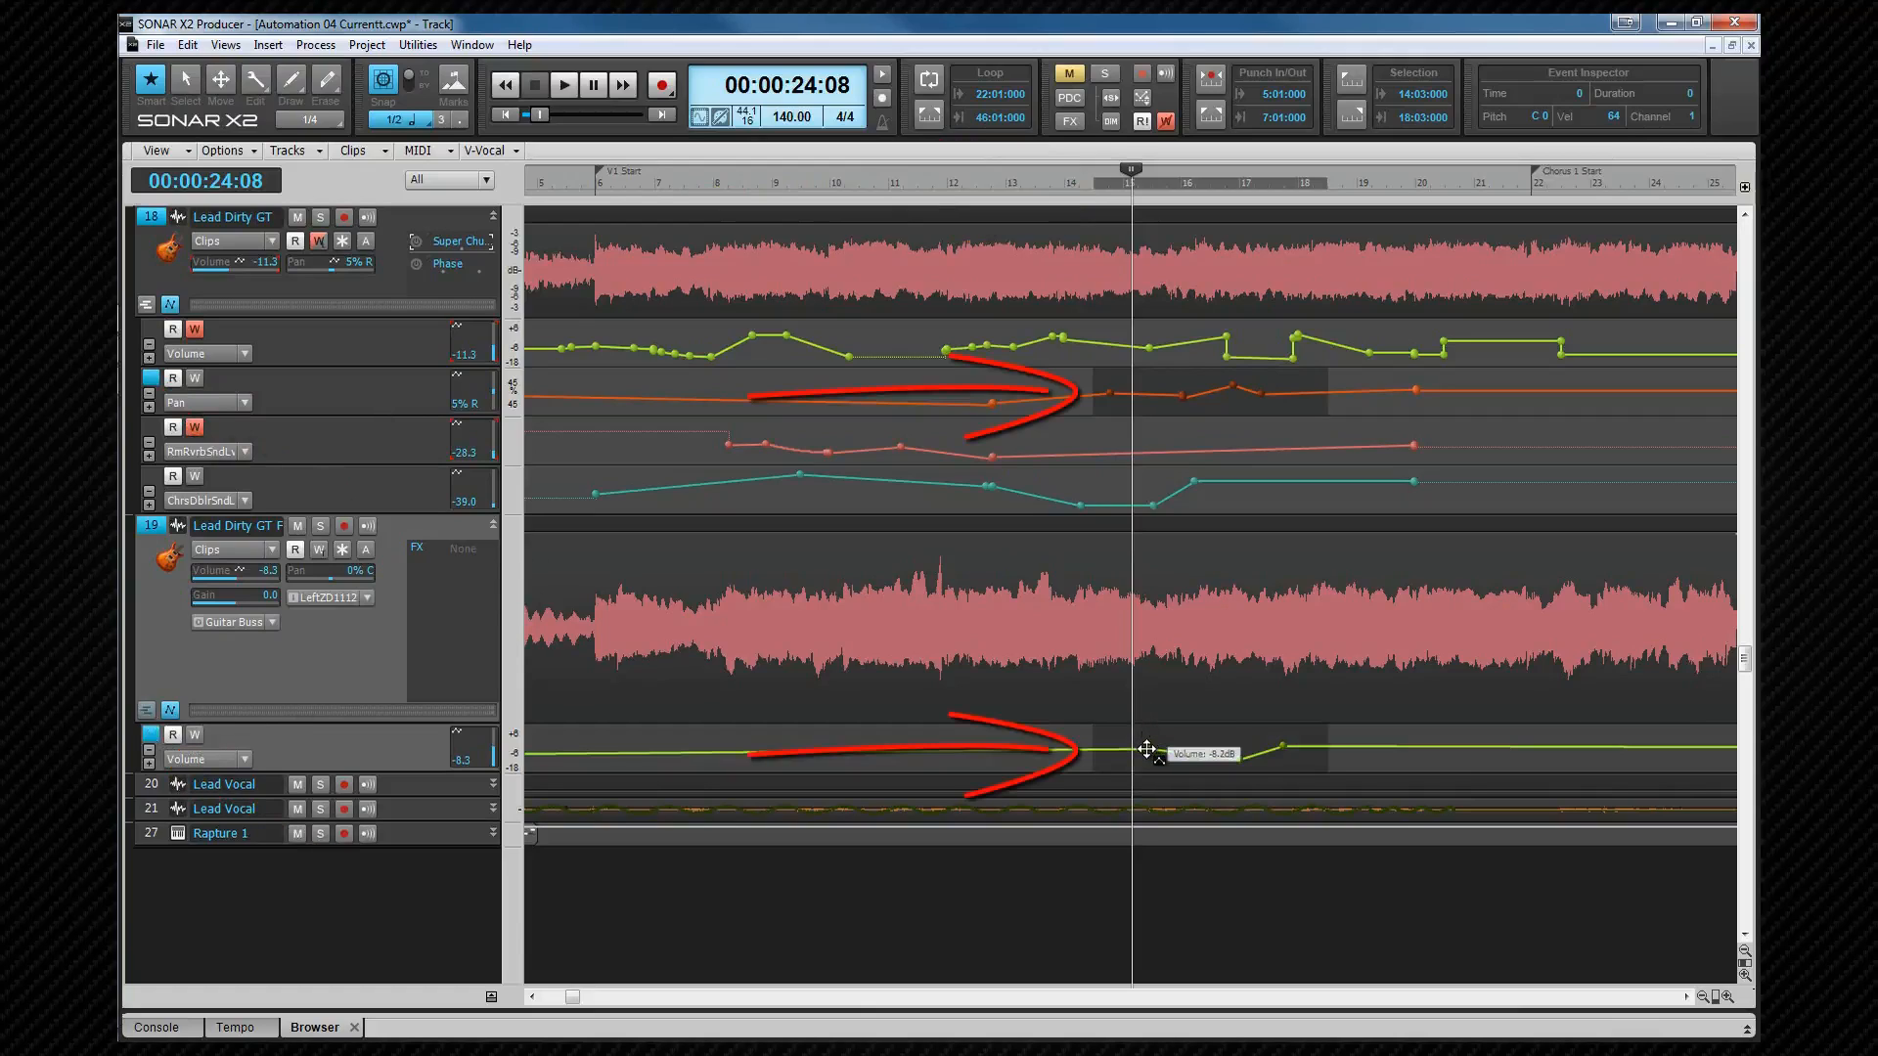
drag(1146, 749, 1151, 744)
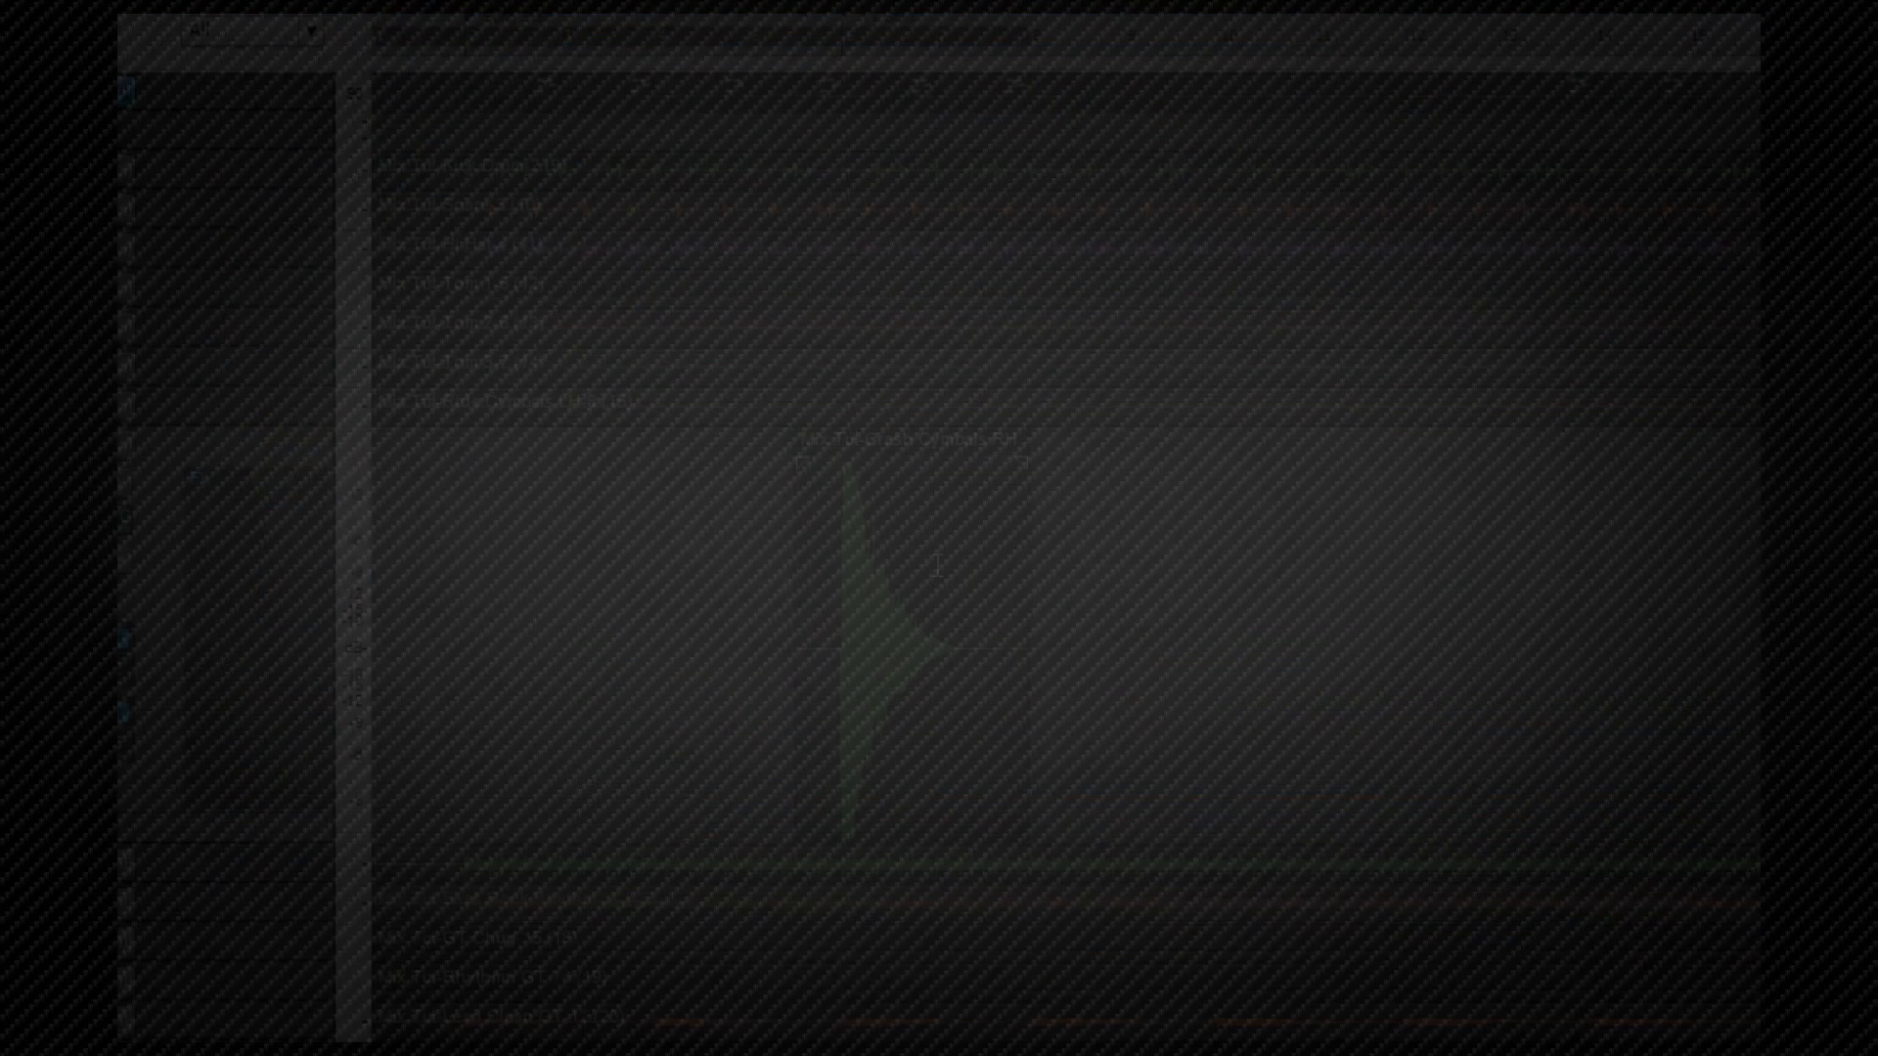
Step: Set the Crash Cymbals track to edit Clip Automation Gain and pull the first crash clip's gain line down to about -6 dB
middle_click(878, 512)
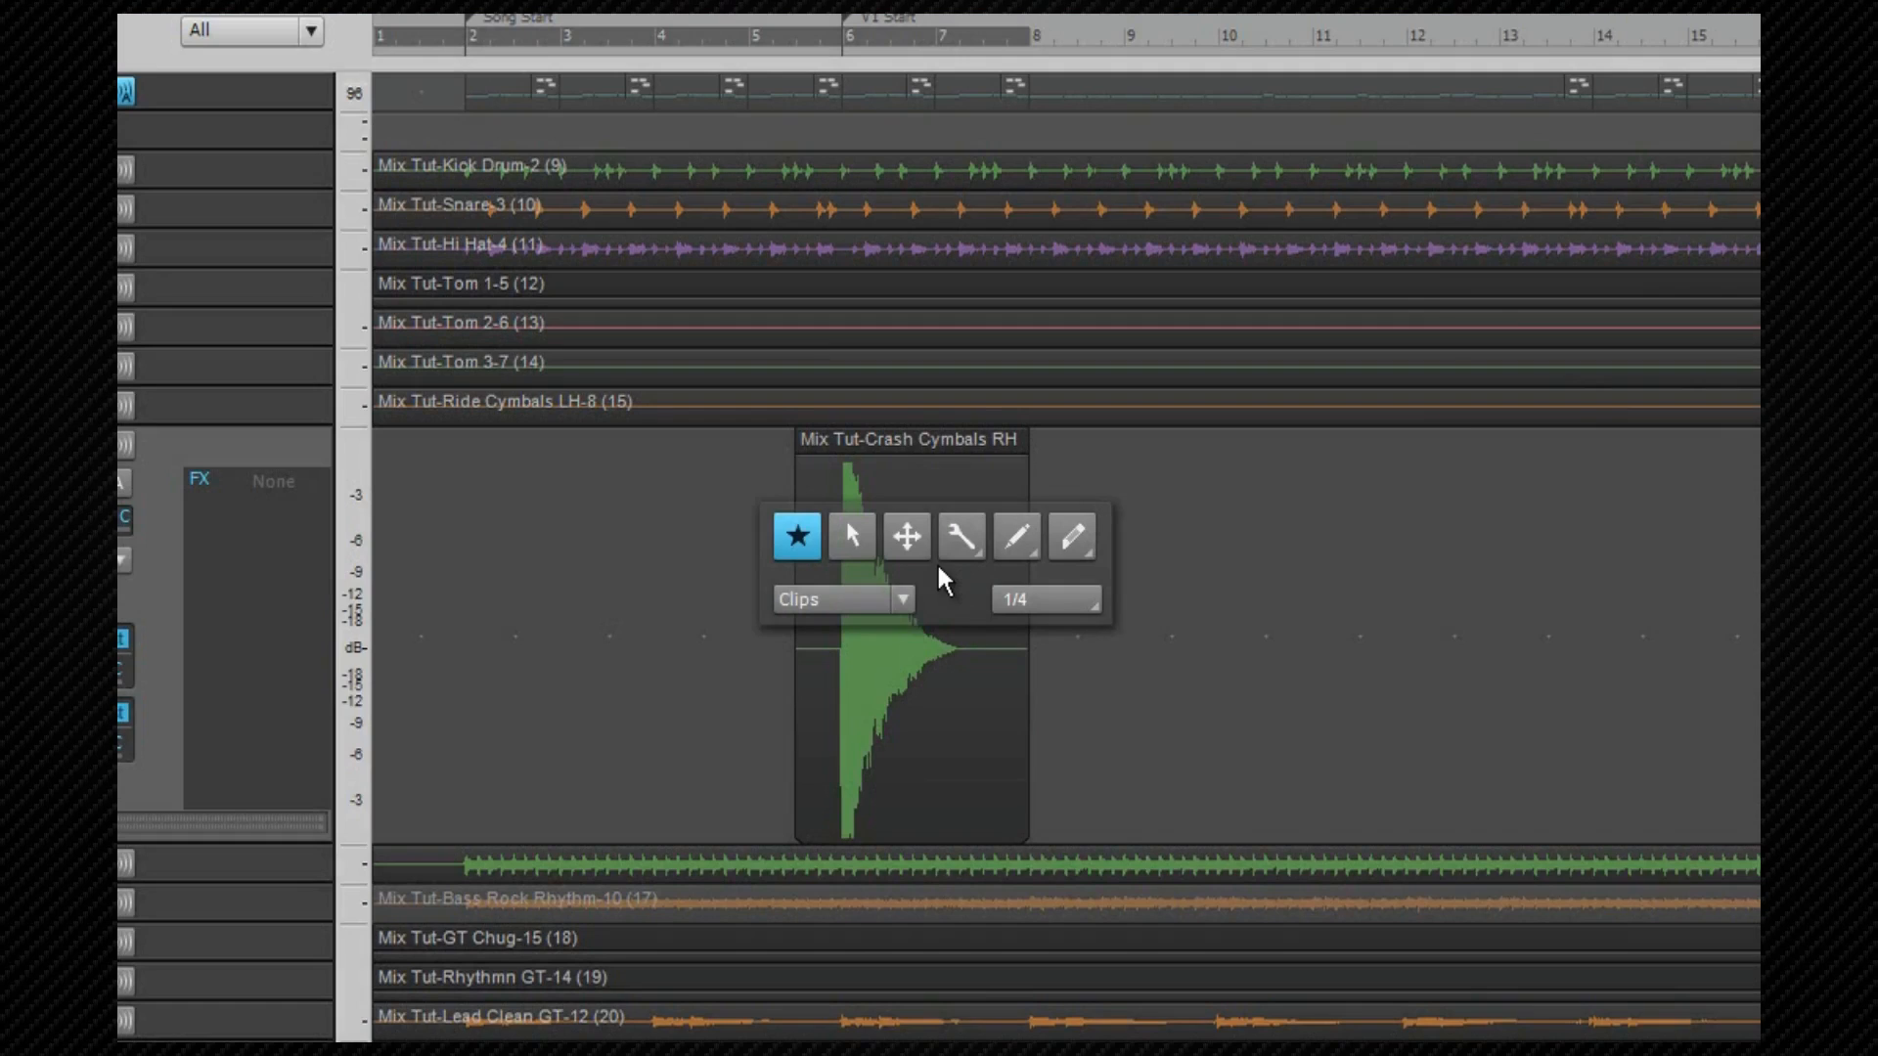
click(902, 600)
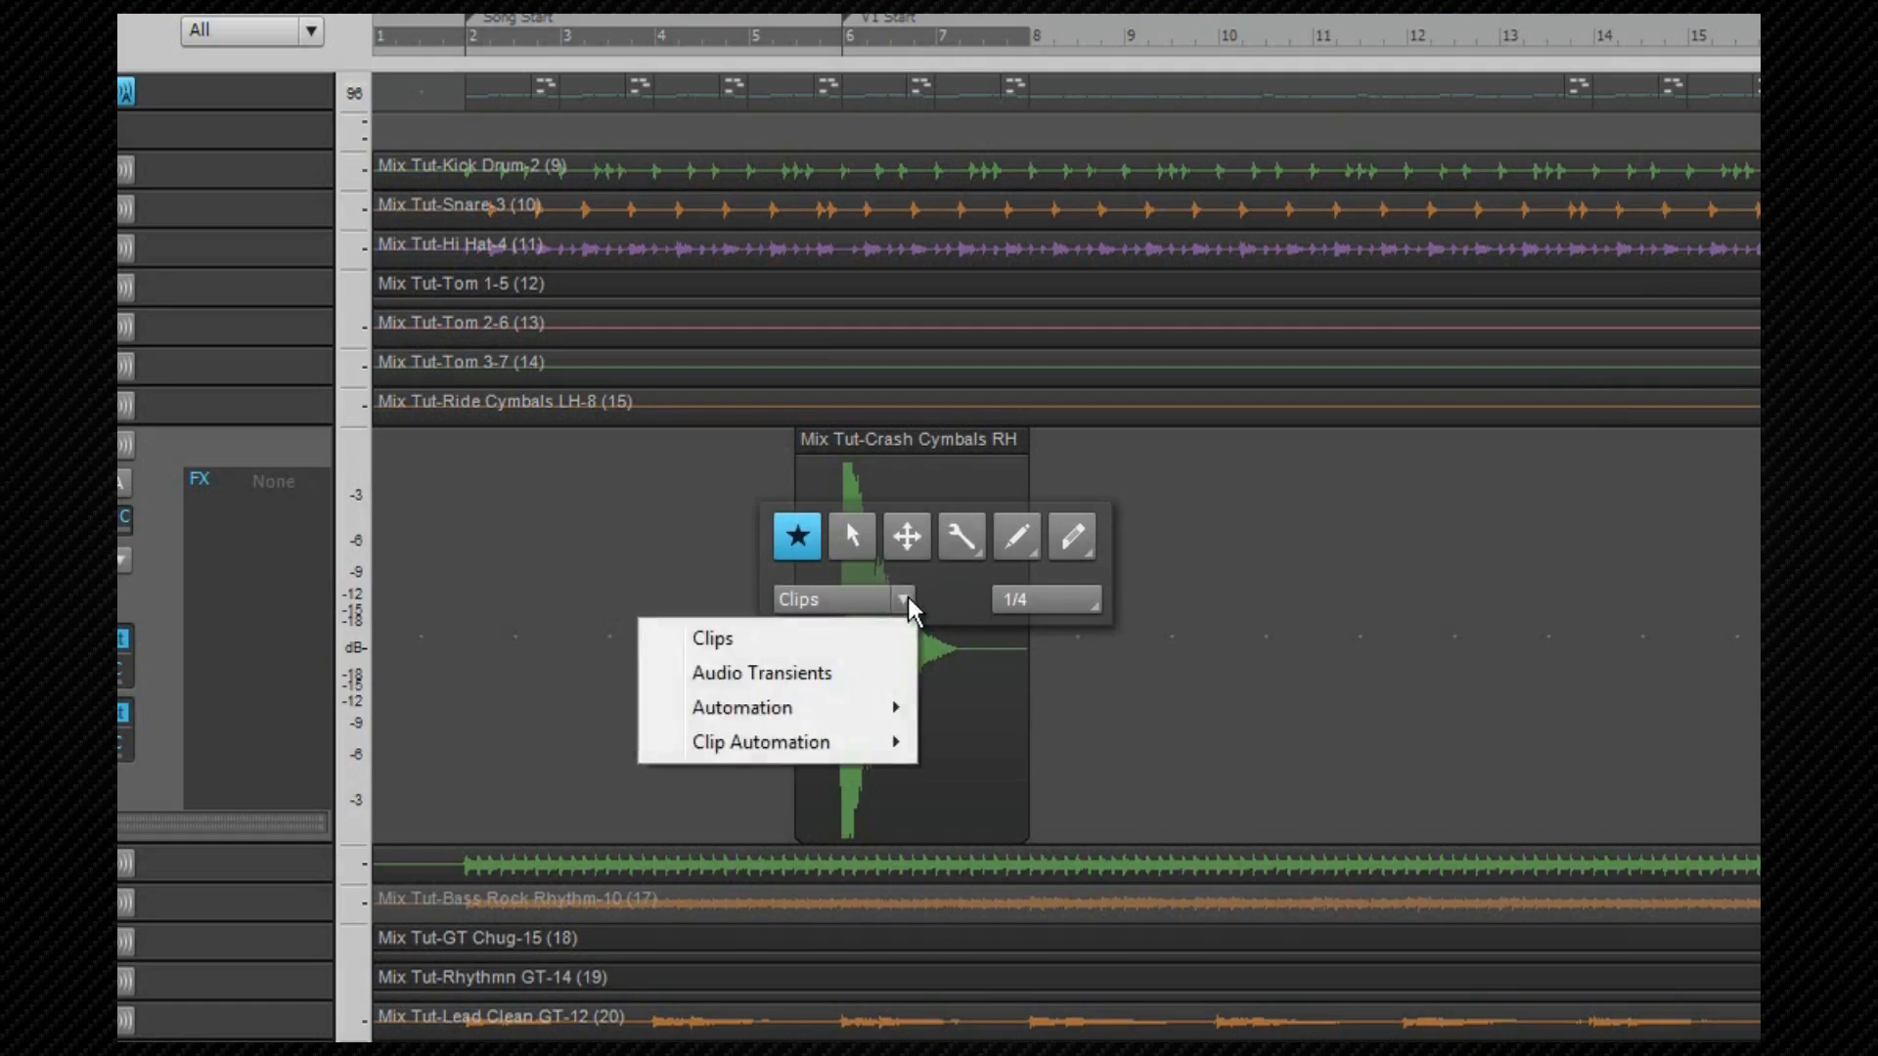
mouse_move(852, 743)
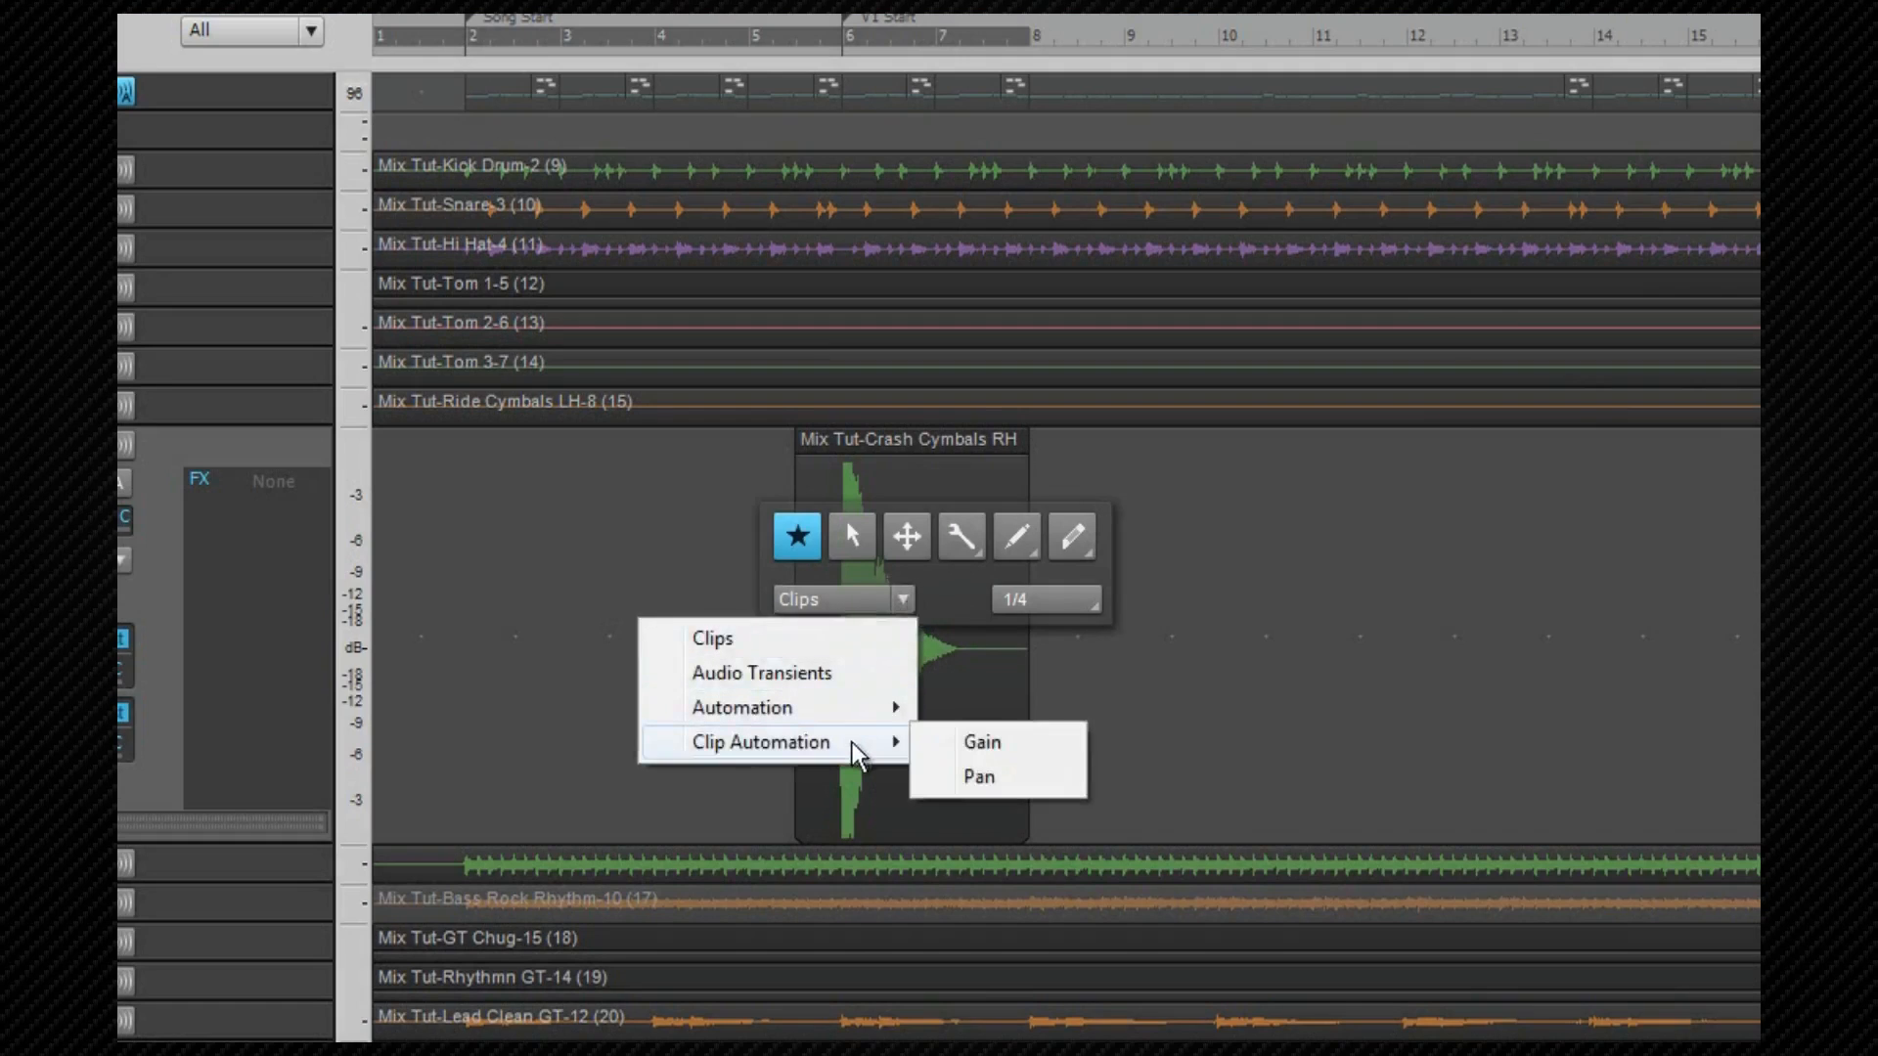
click(987, 746)
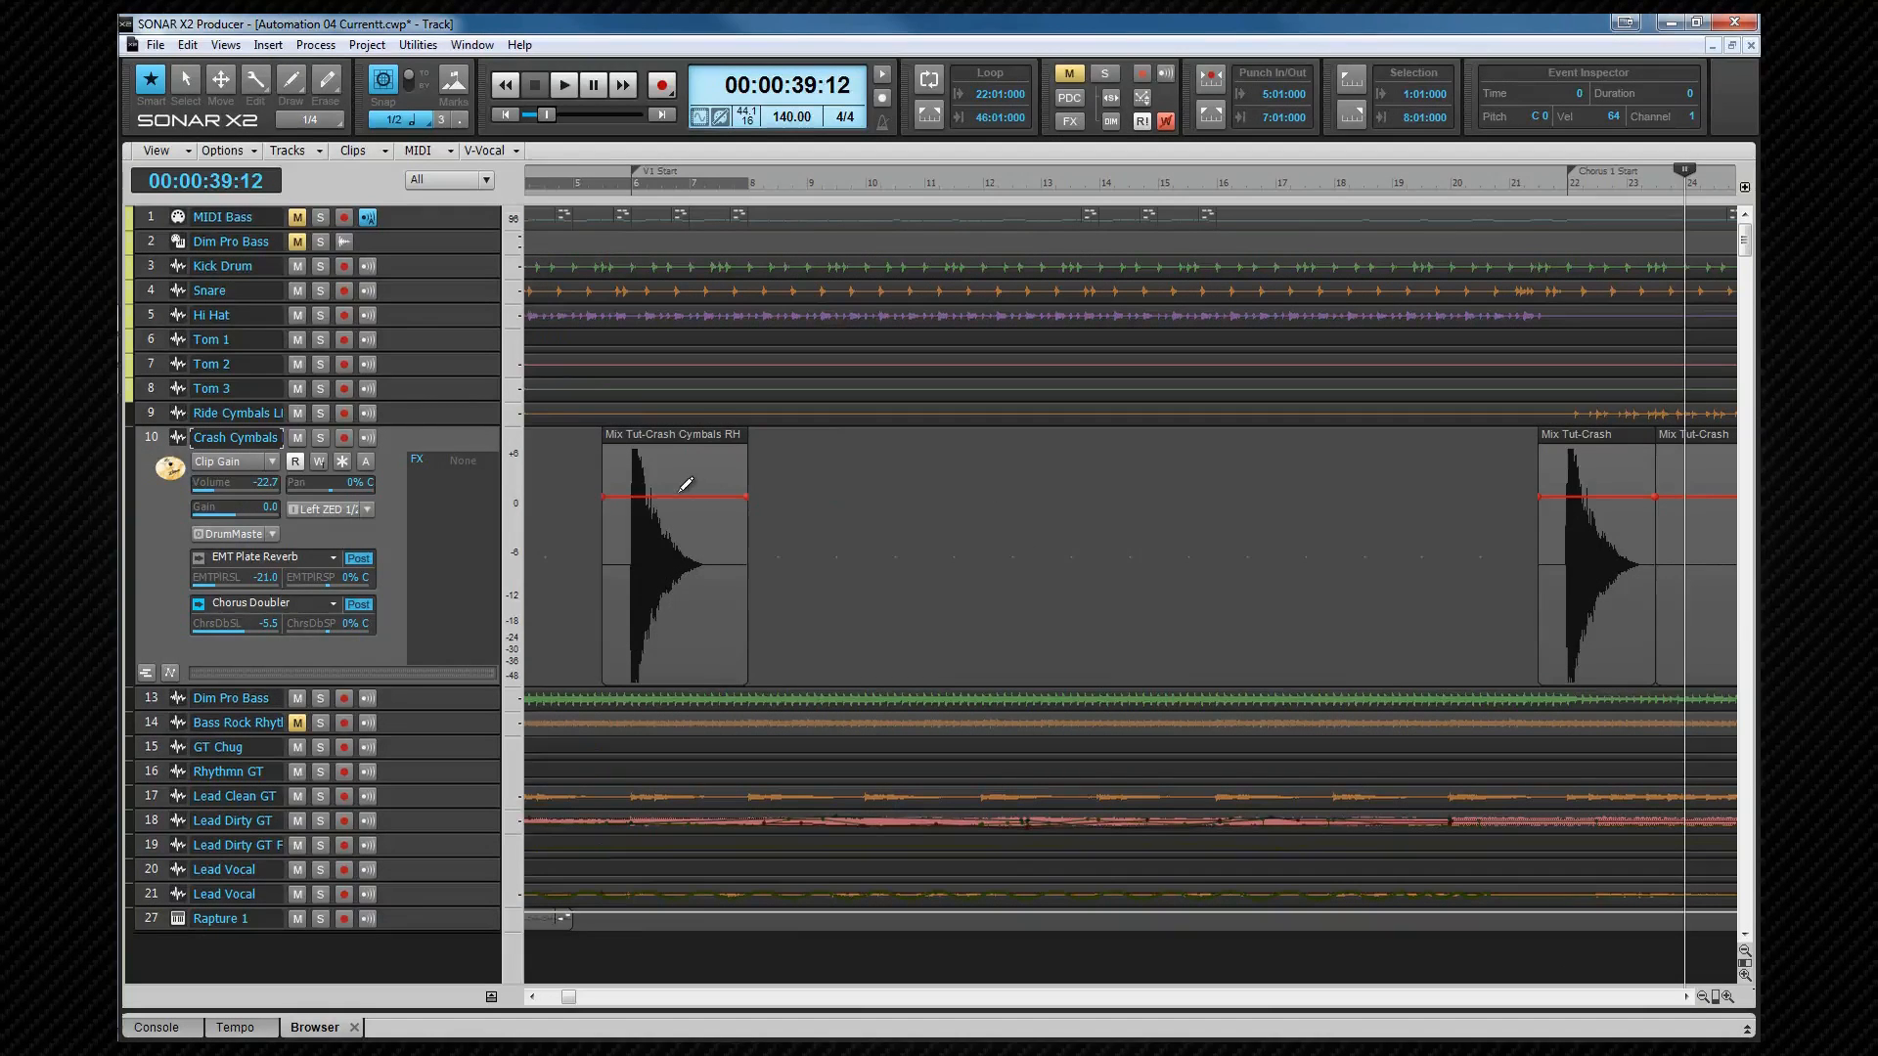
drag(683, 496, 661, 555)
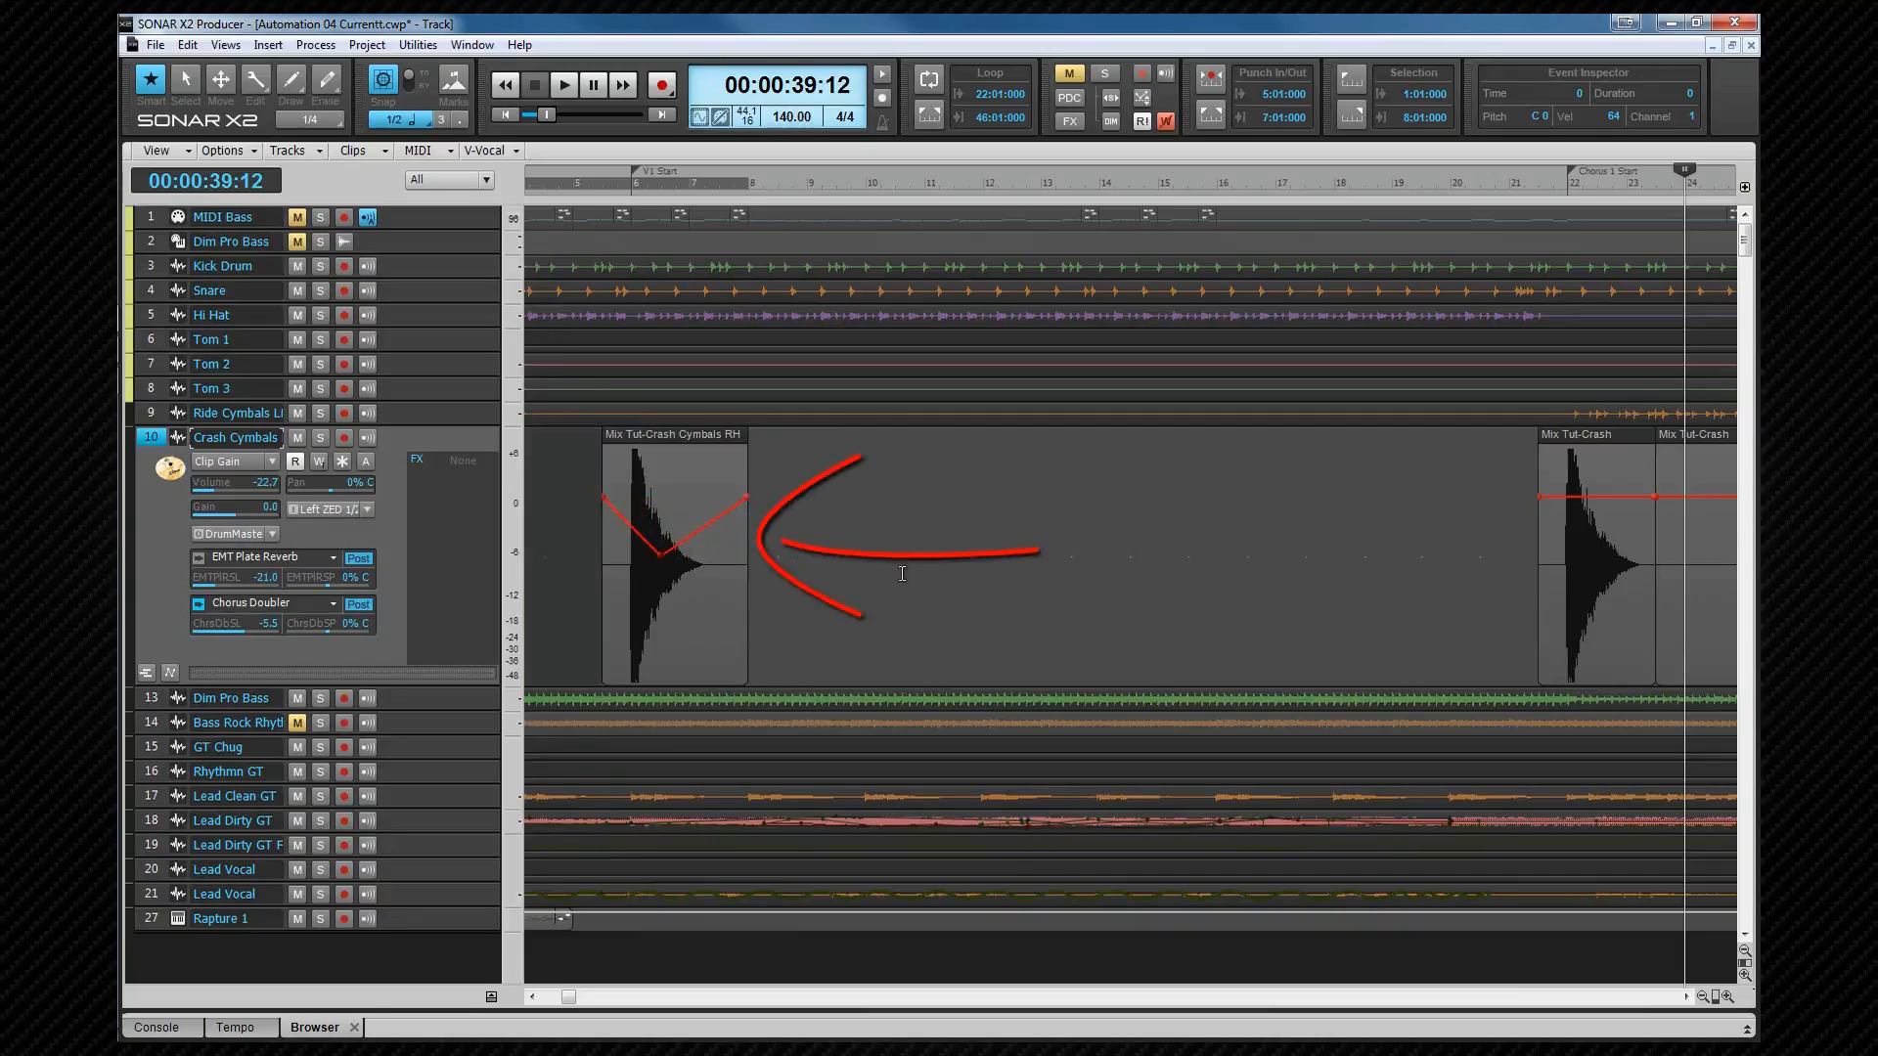
Step: Switch the Crash Cymbals track back to clip editing and lower the gain of the crash clip at Chorus 1 Start
shift+click(721, 615)
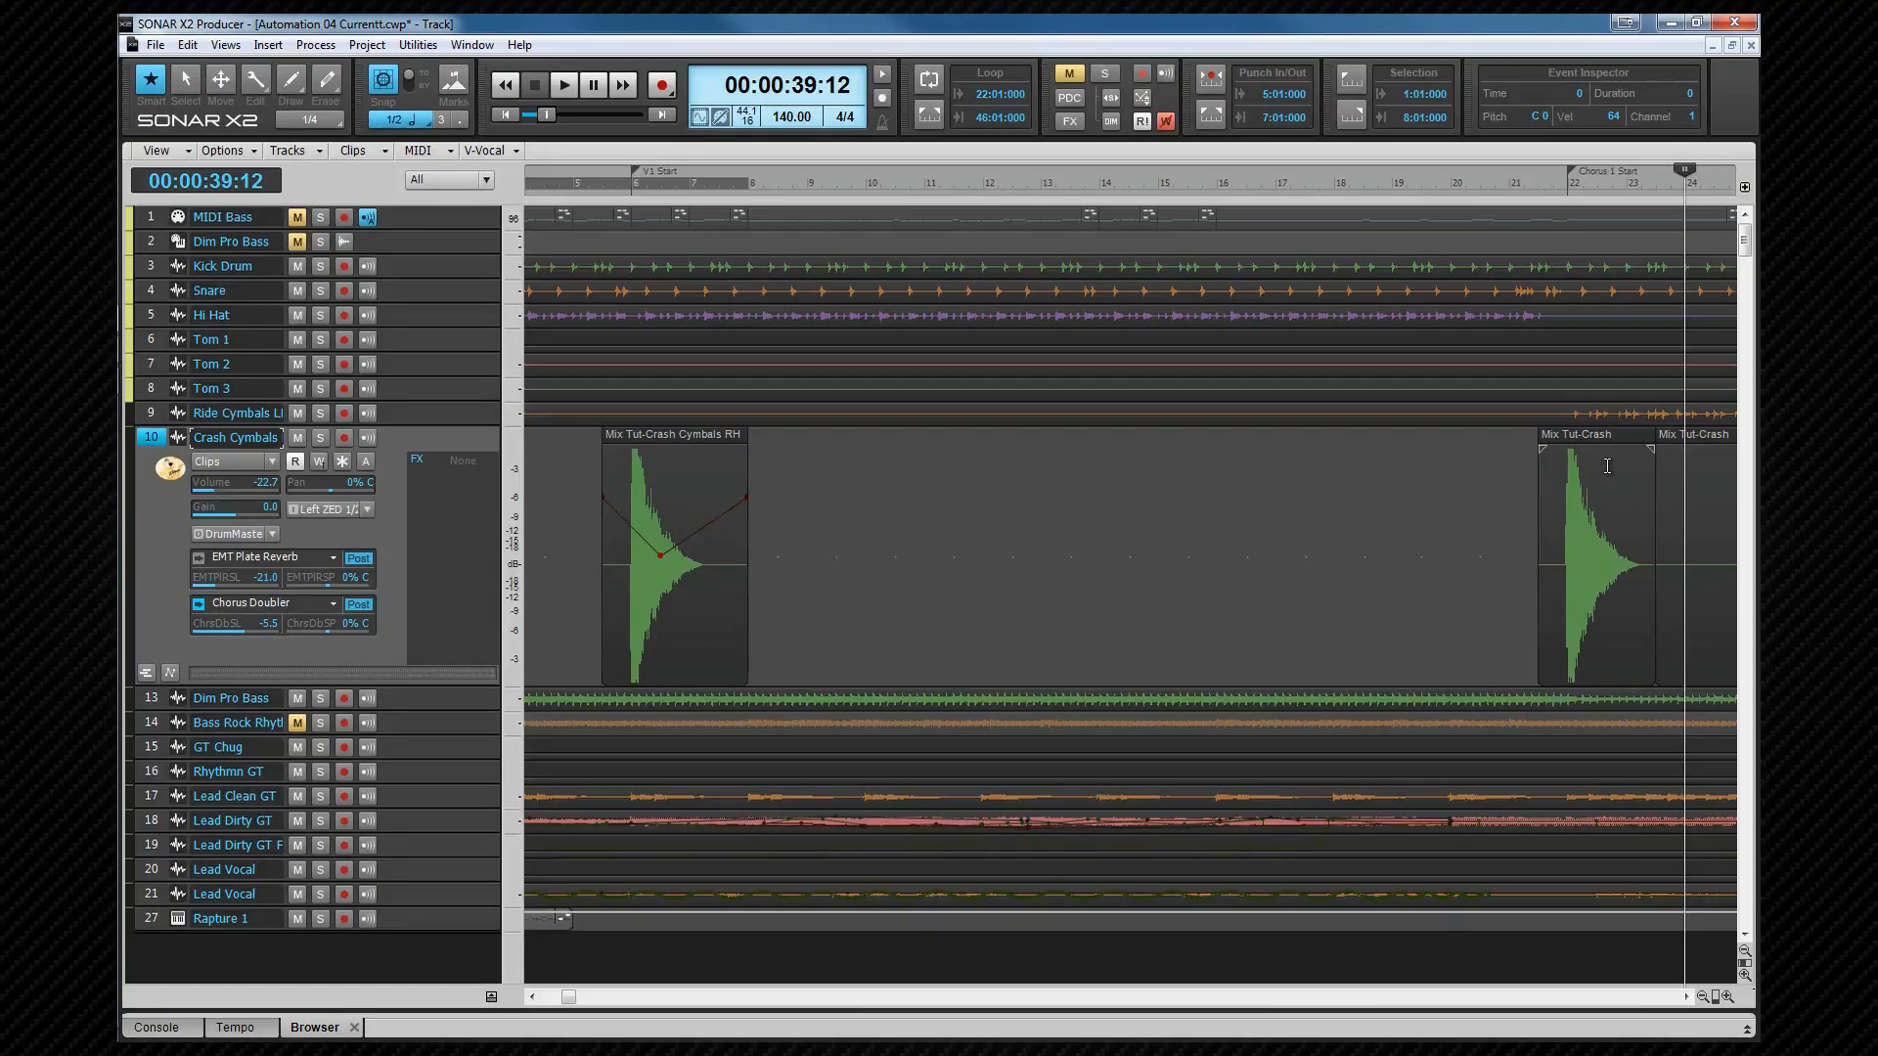
drag(1606, 467, 1607, 491)
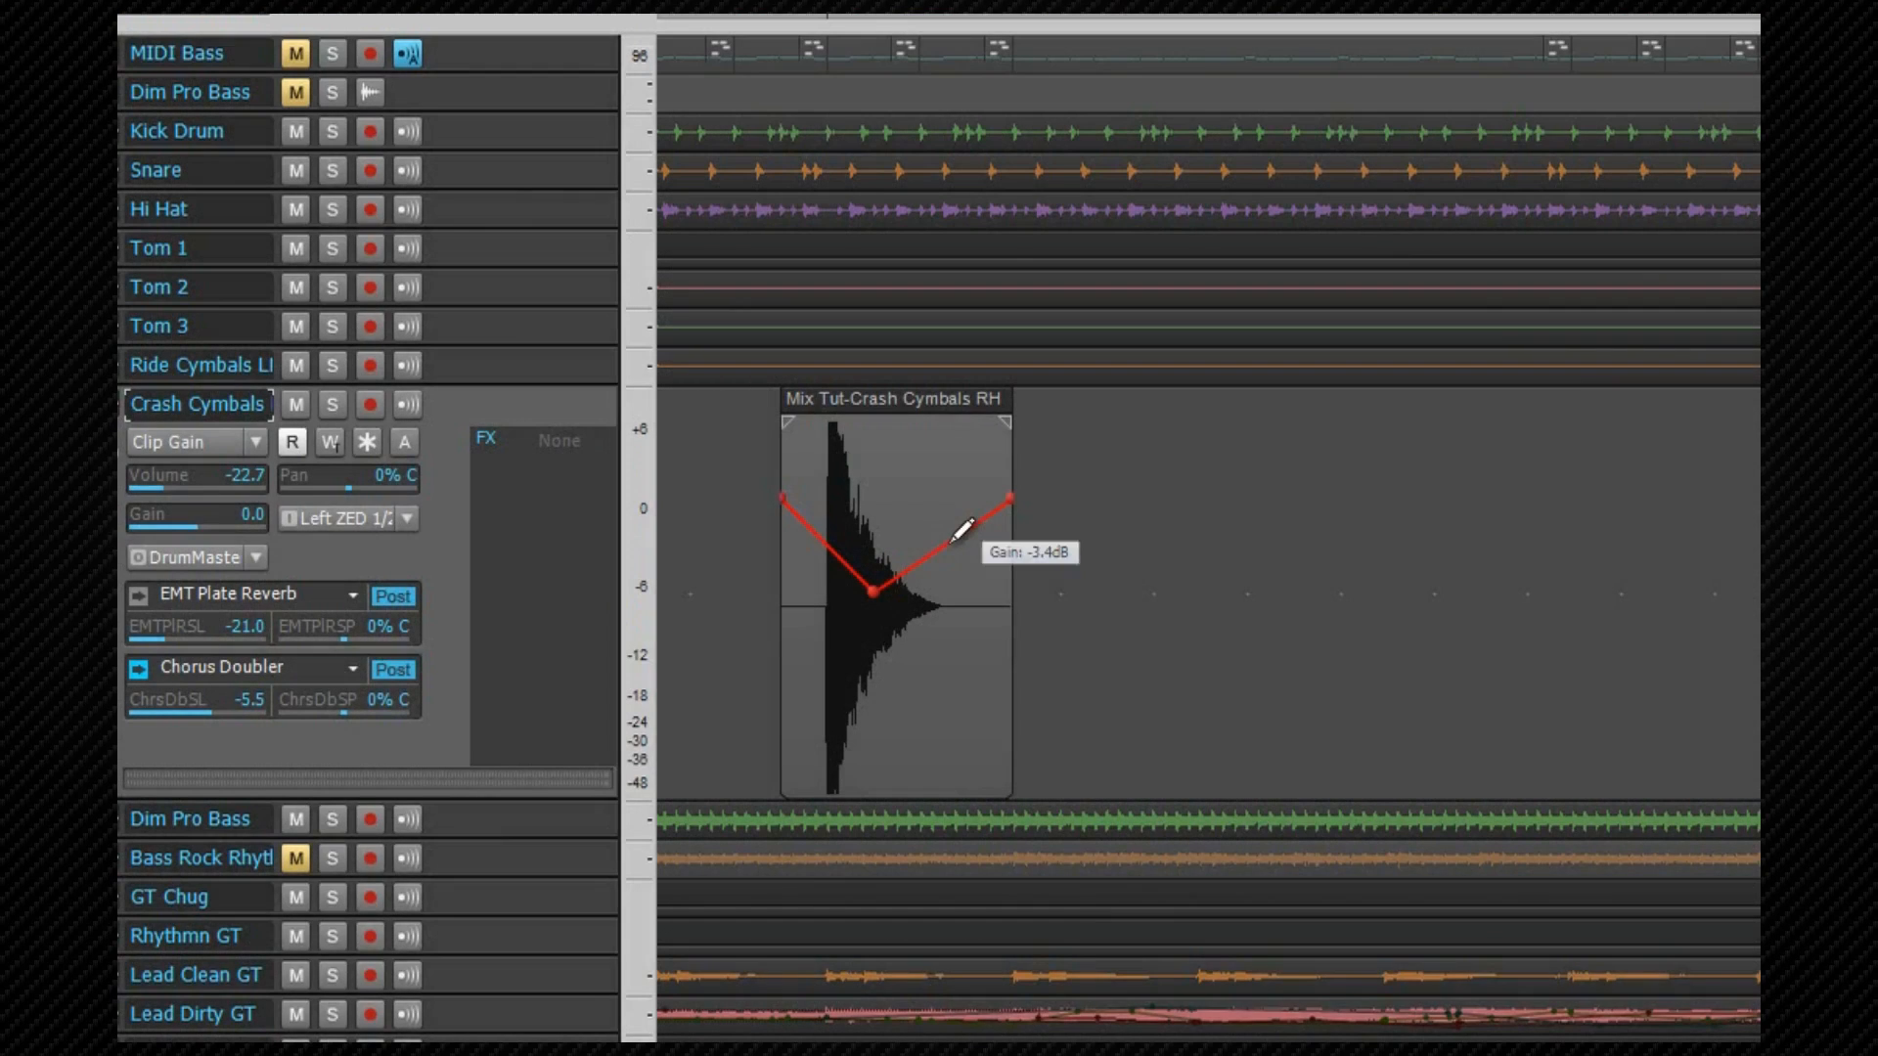
Step: Reshape the first crash clip's Clip Gain envelope with raised nodes on both sides of its low point and a reshaped segment after it
drag(963, 529, 941, 467)
drag(847, 554, 846, 483)
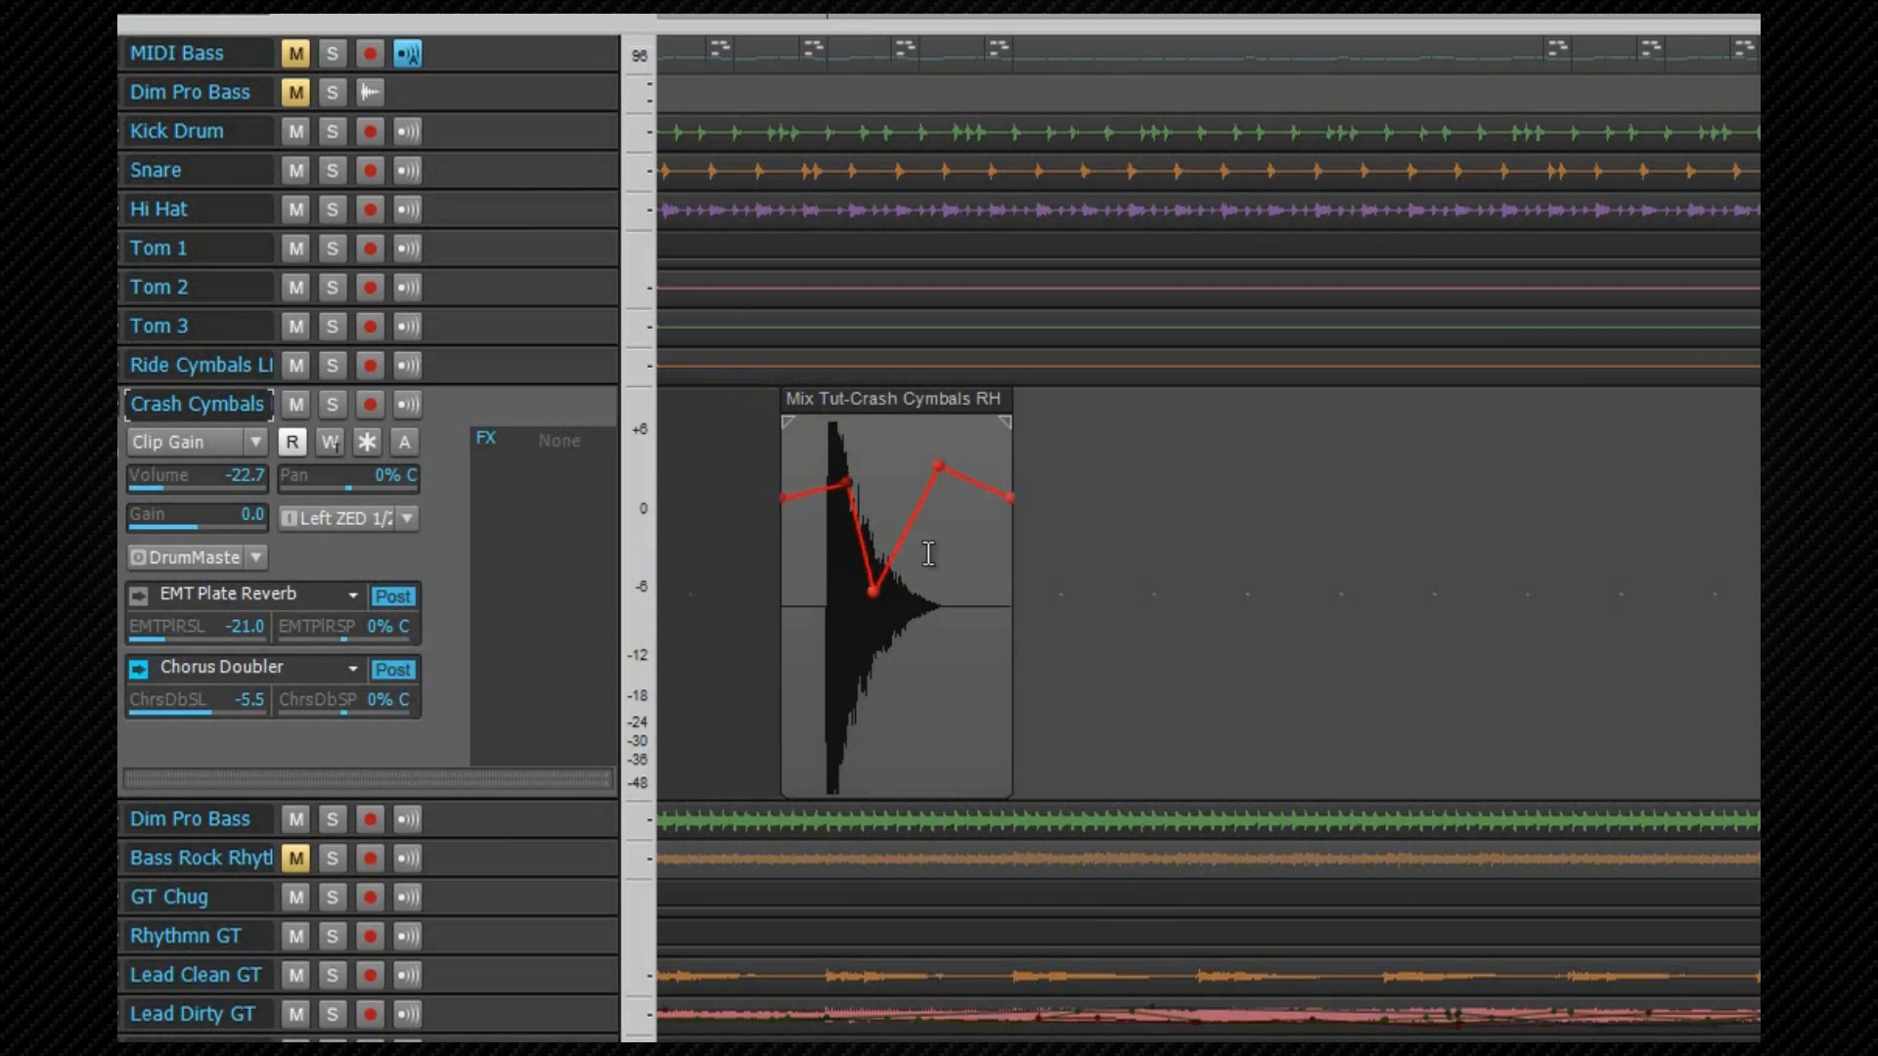
drag(921, 516, 925, 577)
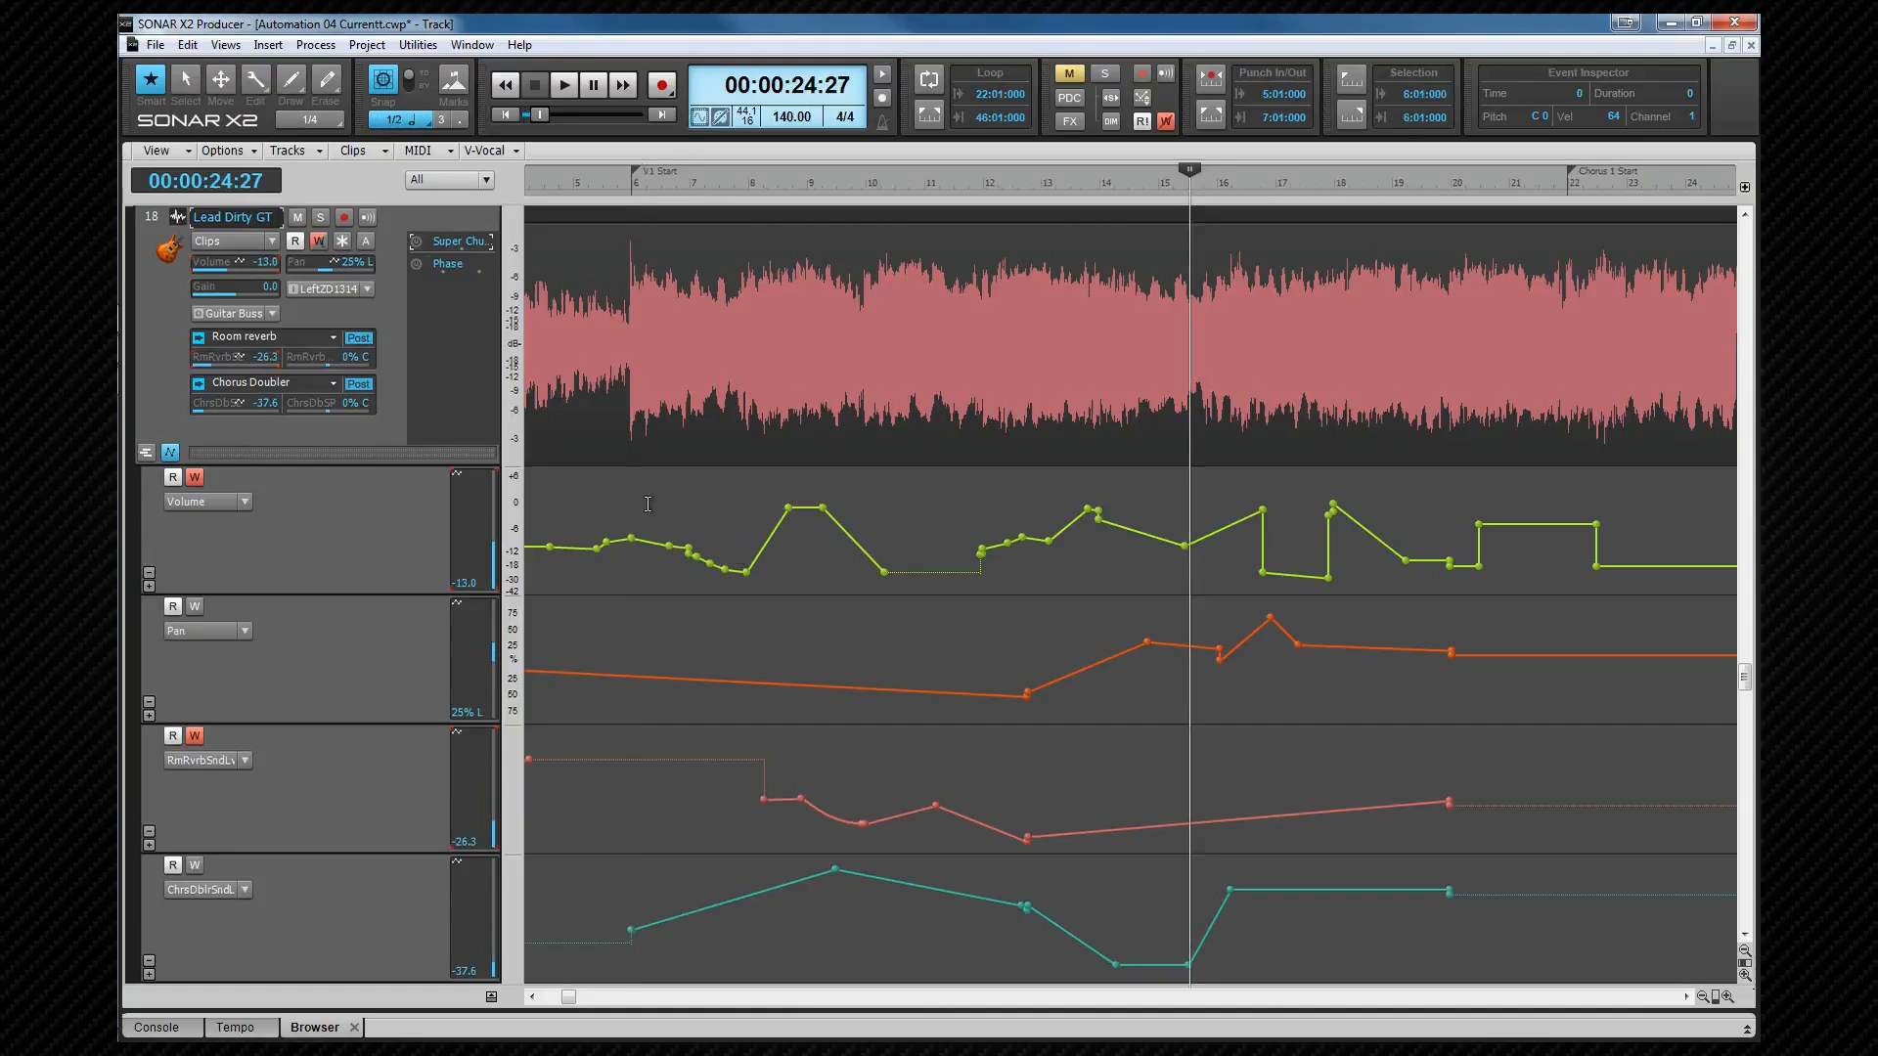
Step: Select the Volume, Pan and Room reverb send envelopes from 6:03 to 18:03 and copy their Track/Bus Automation
drag(660, 558, 1364, 783)
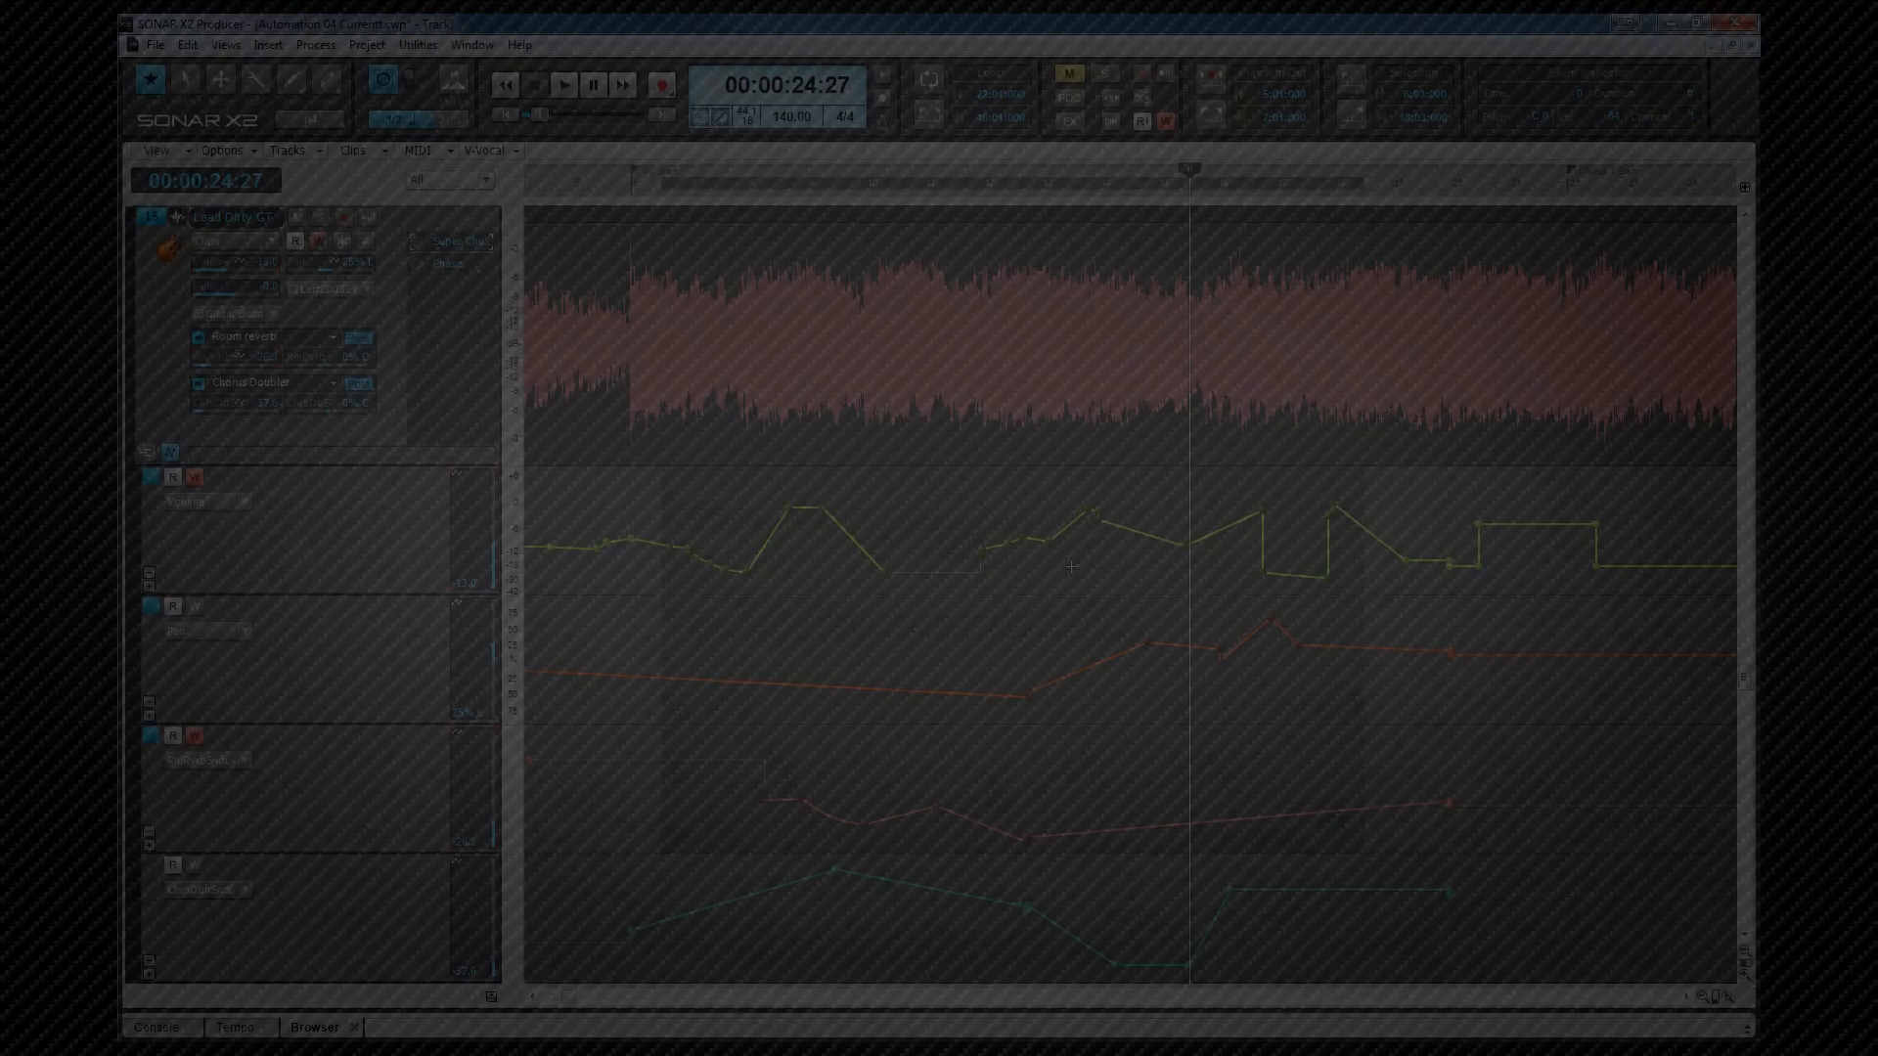
right_click(1071, 591)
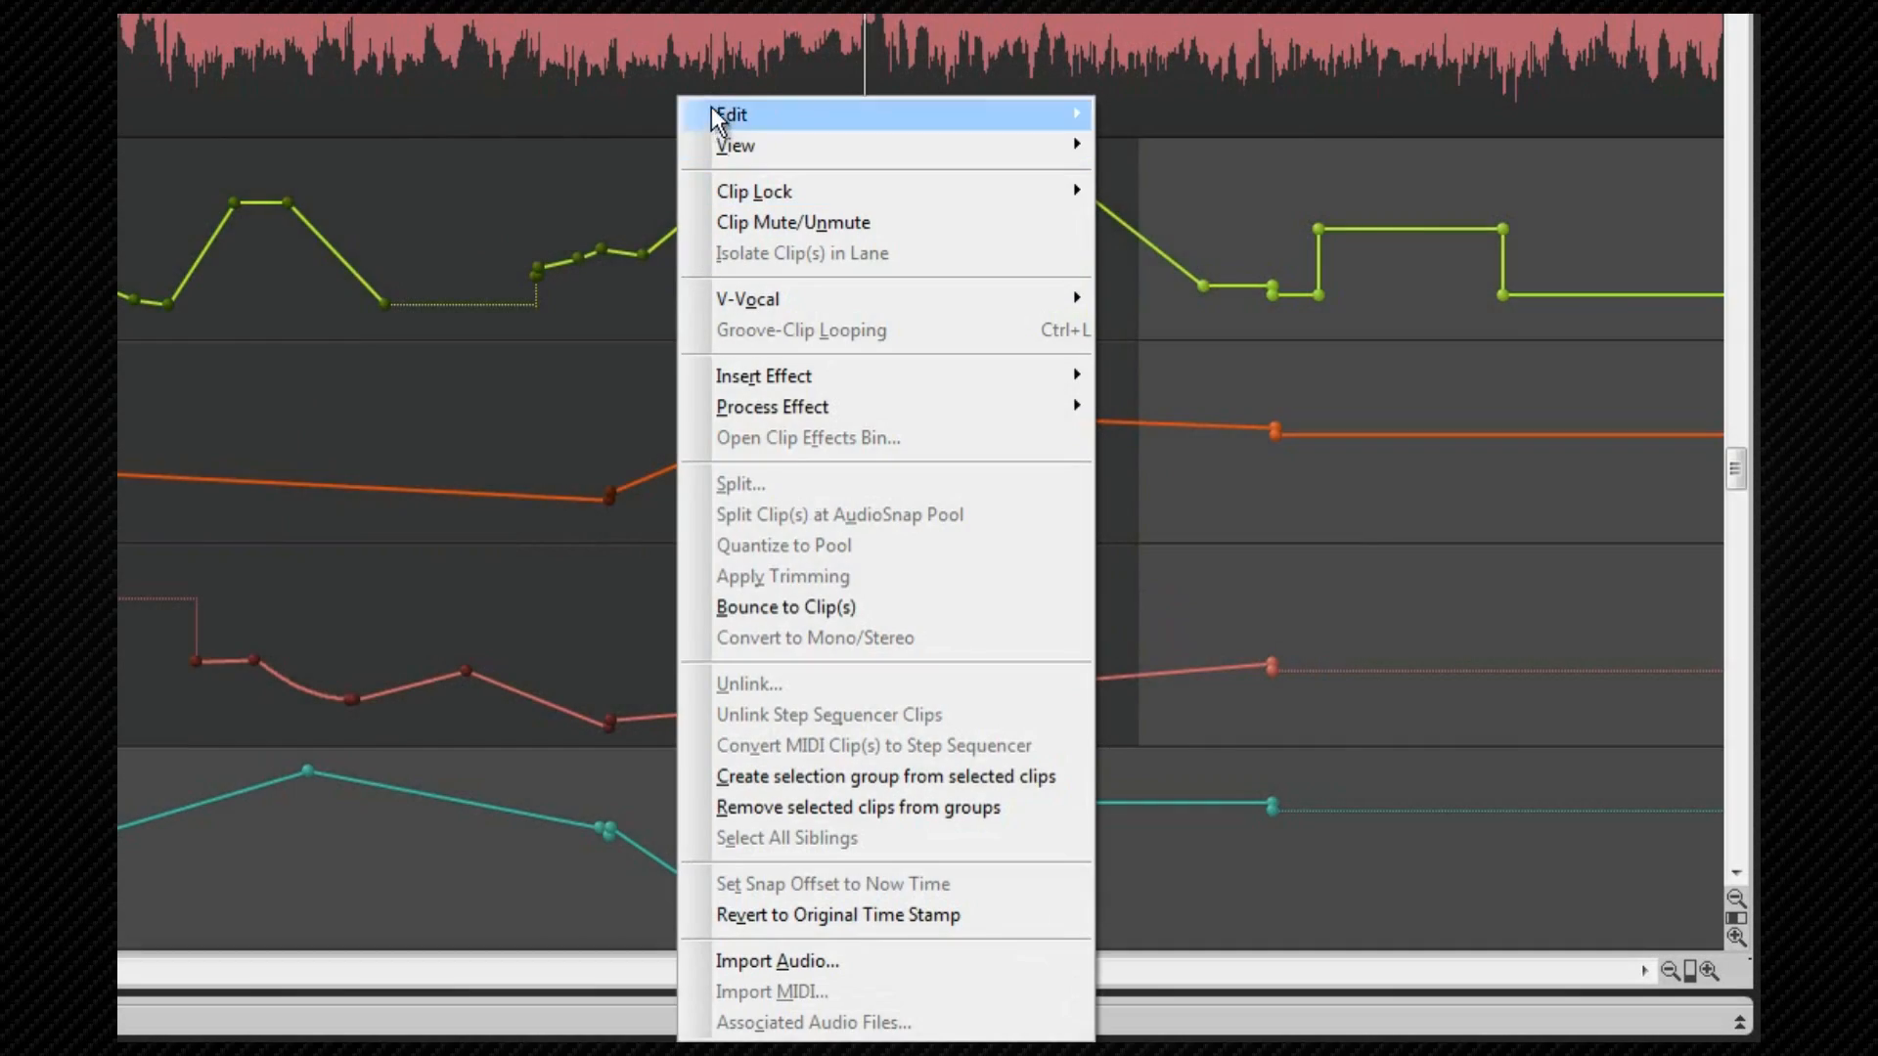
mouse_move(1096, 452)
click(1159, 145)
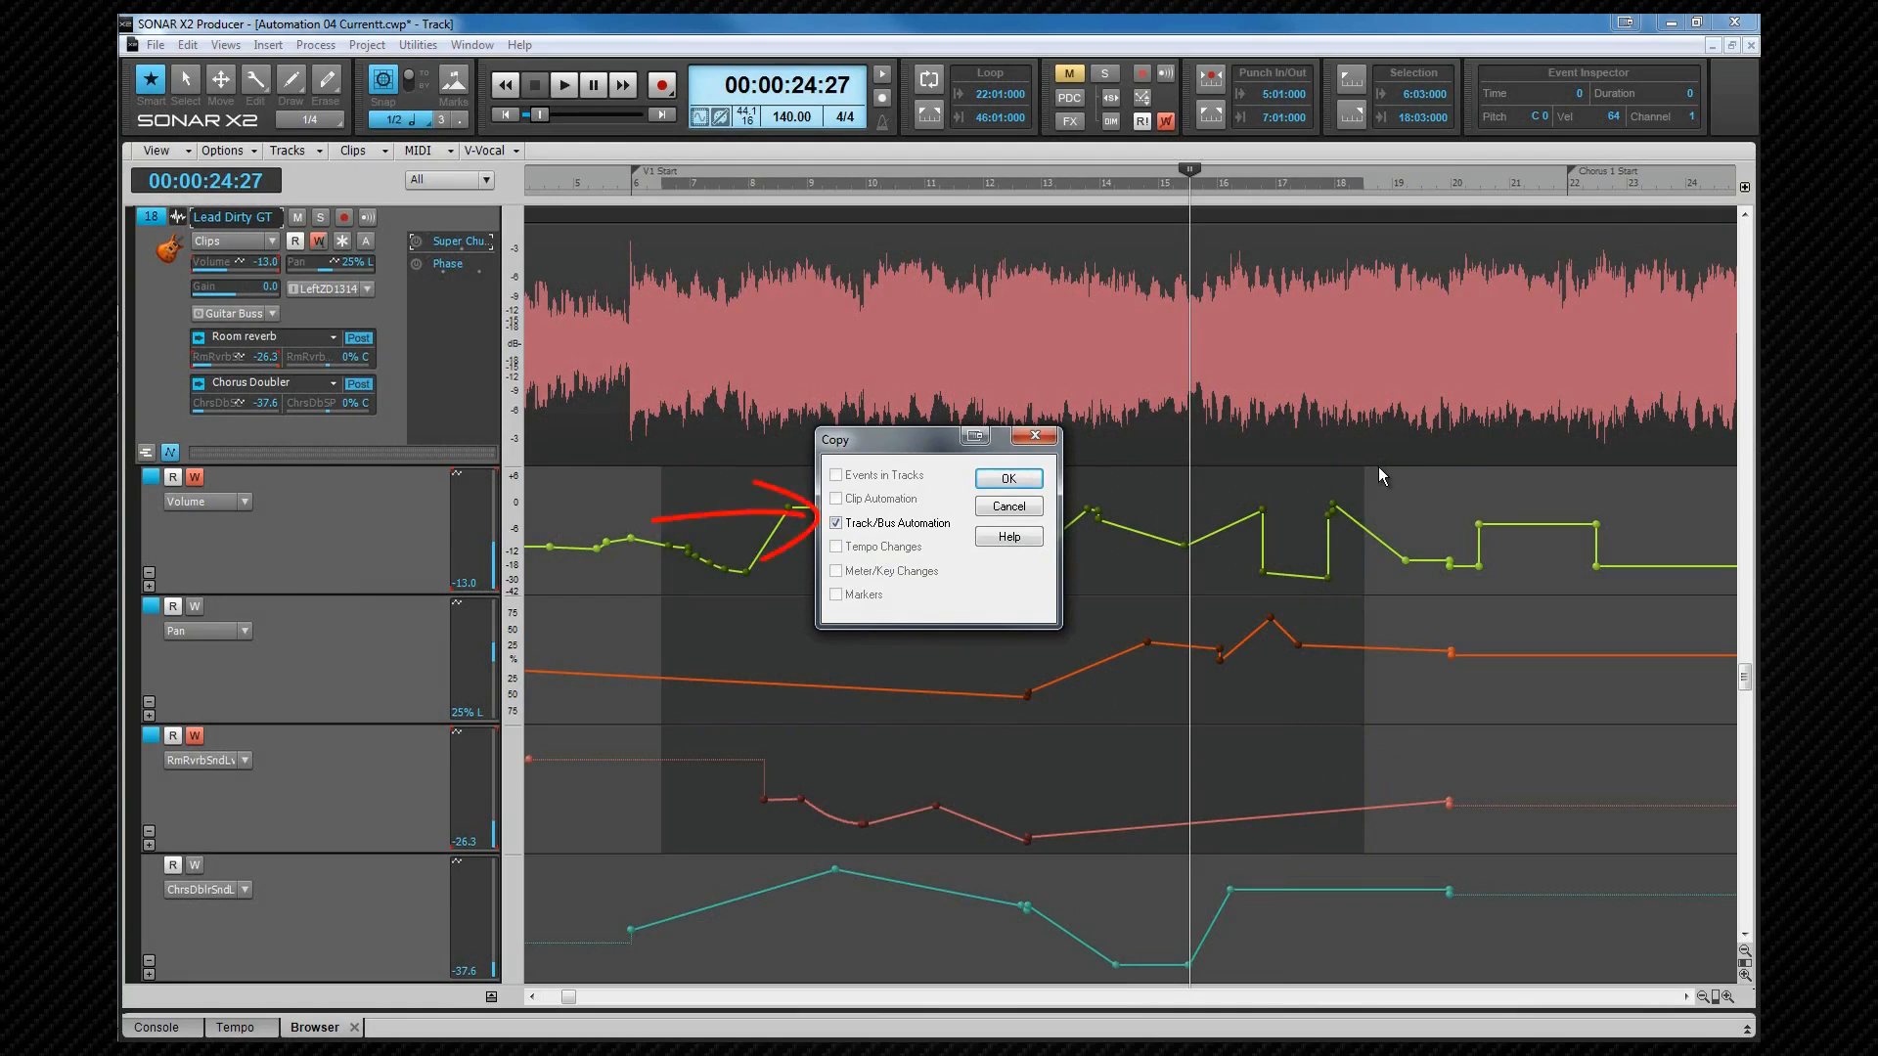
click(1008, 478)
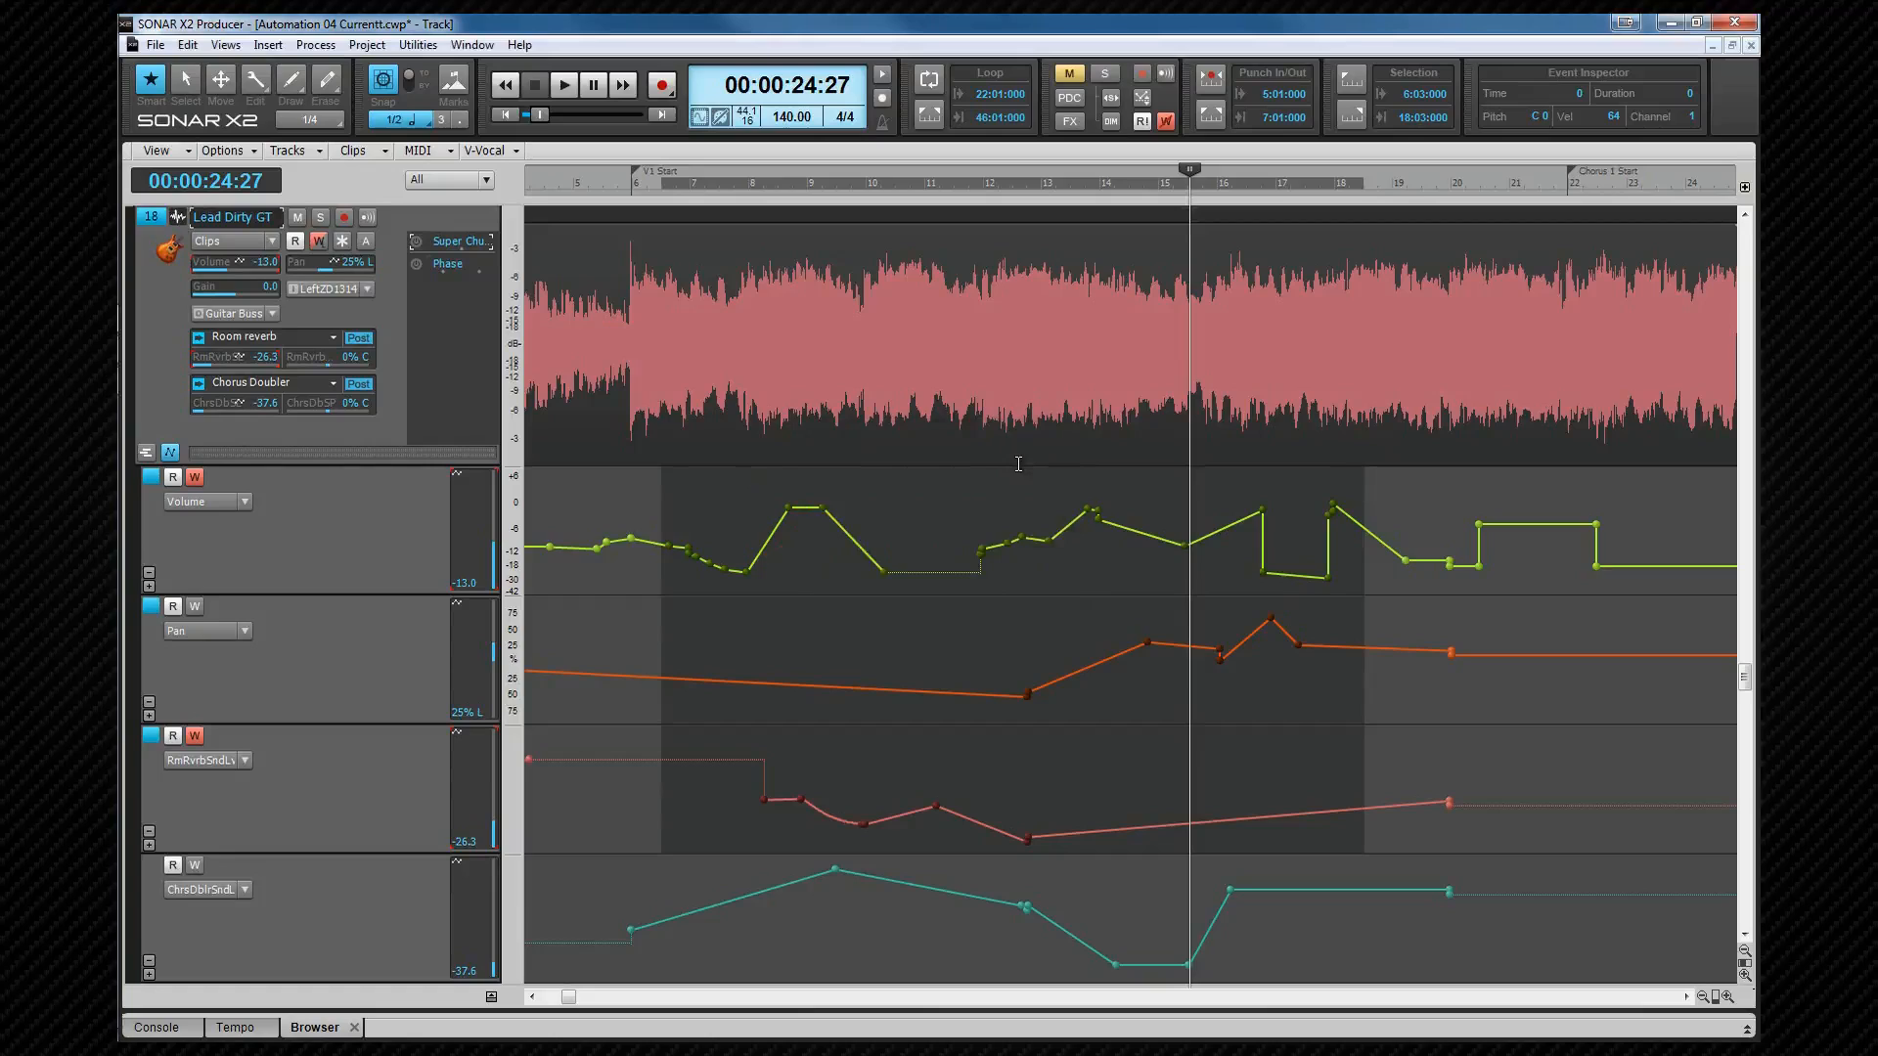
Step: Paste the copied automation into the Lead Dirty GT track at measure 30
click(983, 995)
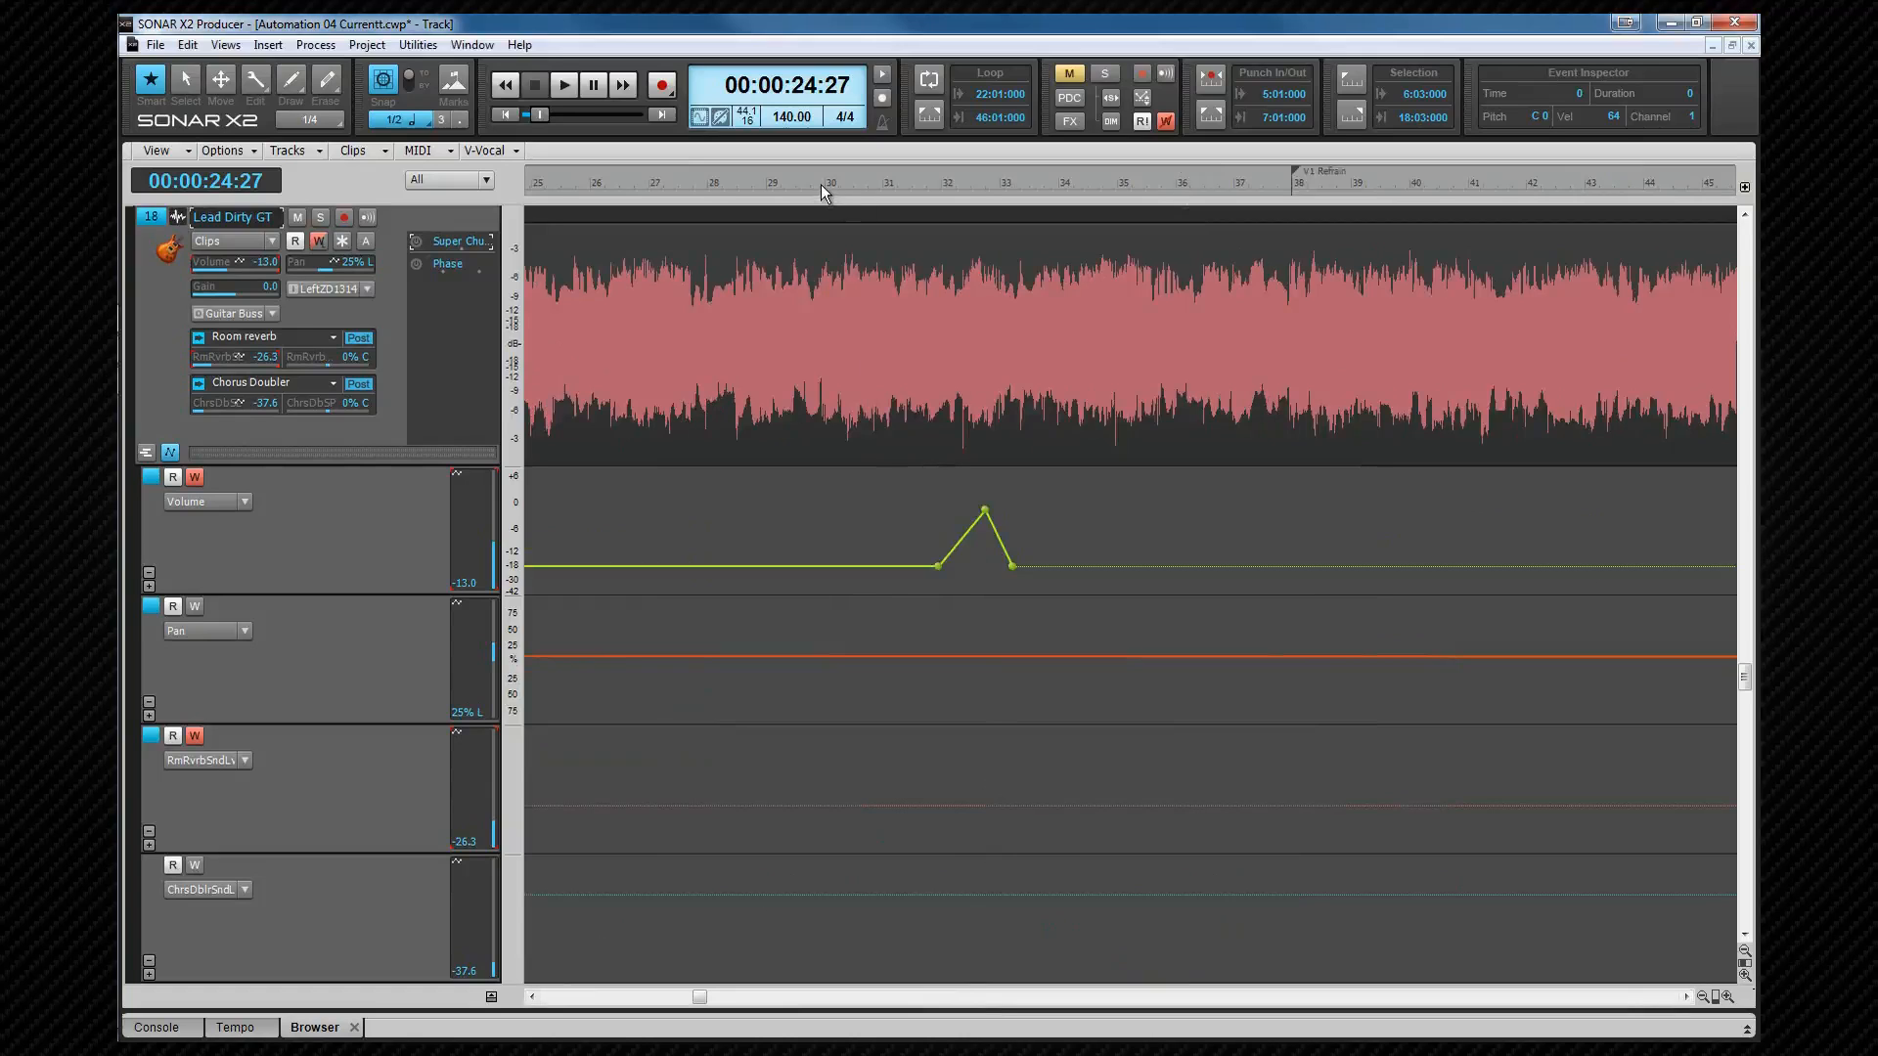
click(822, 183)
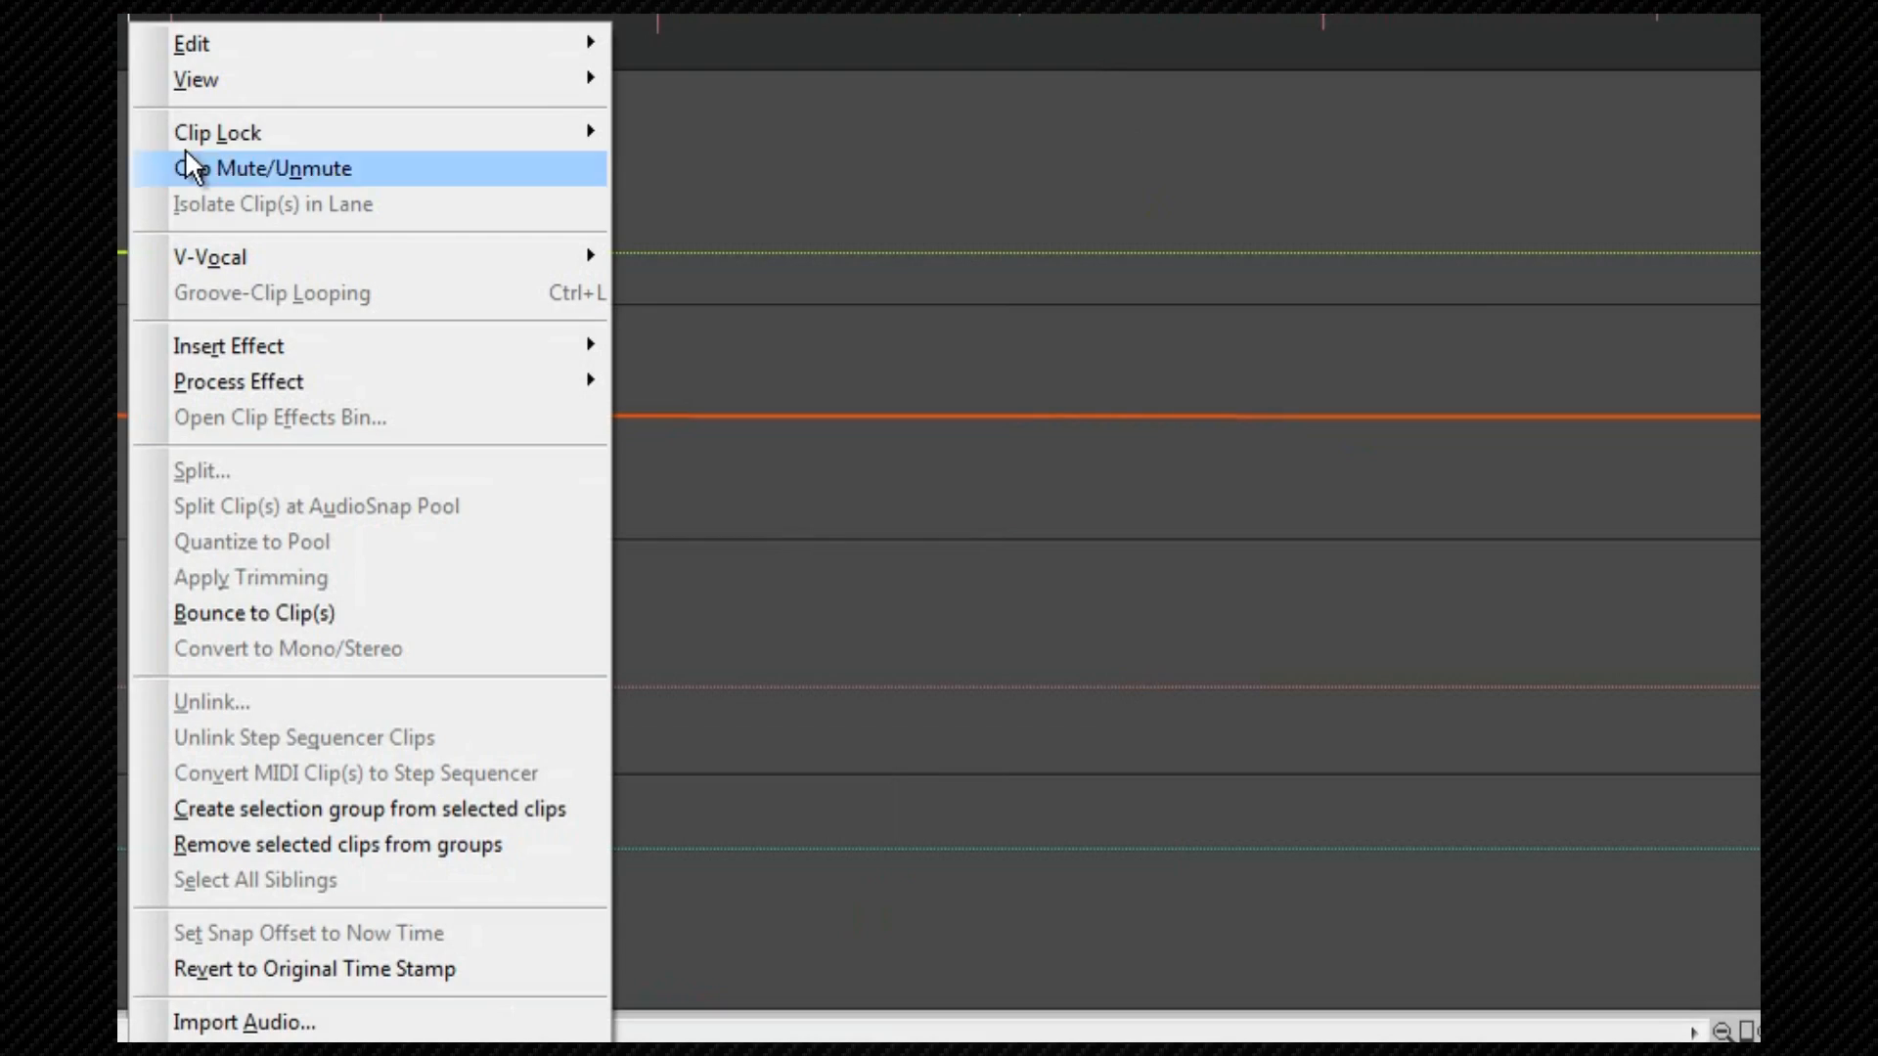
mouse_move(233, 39)
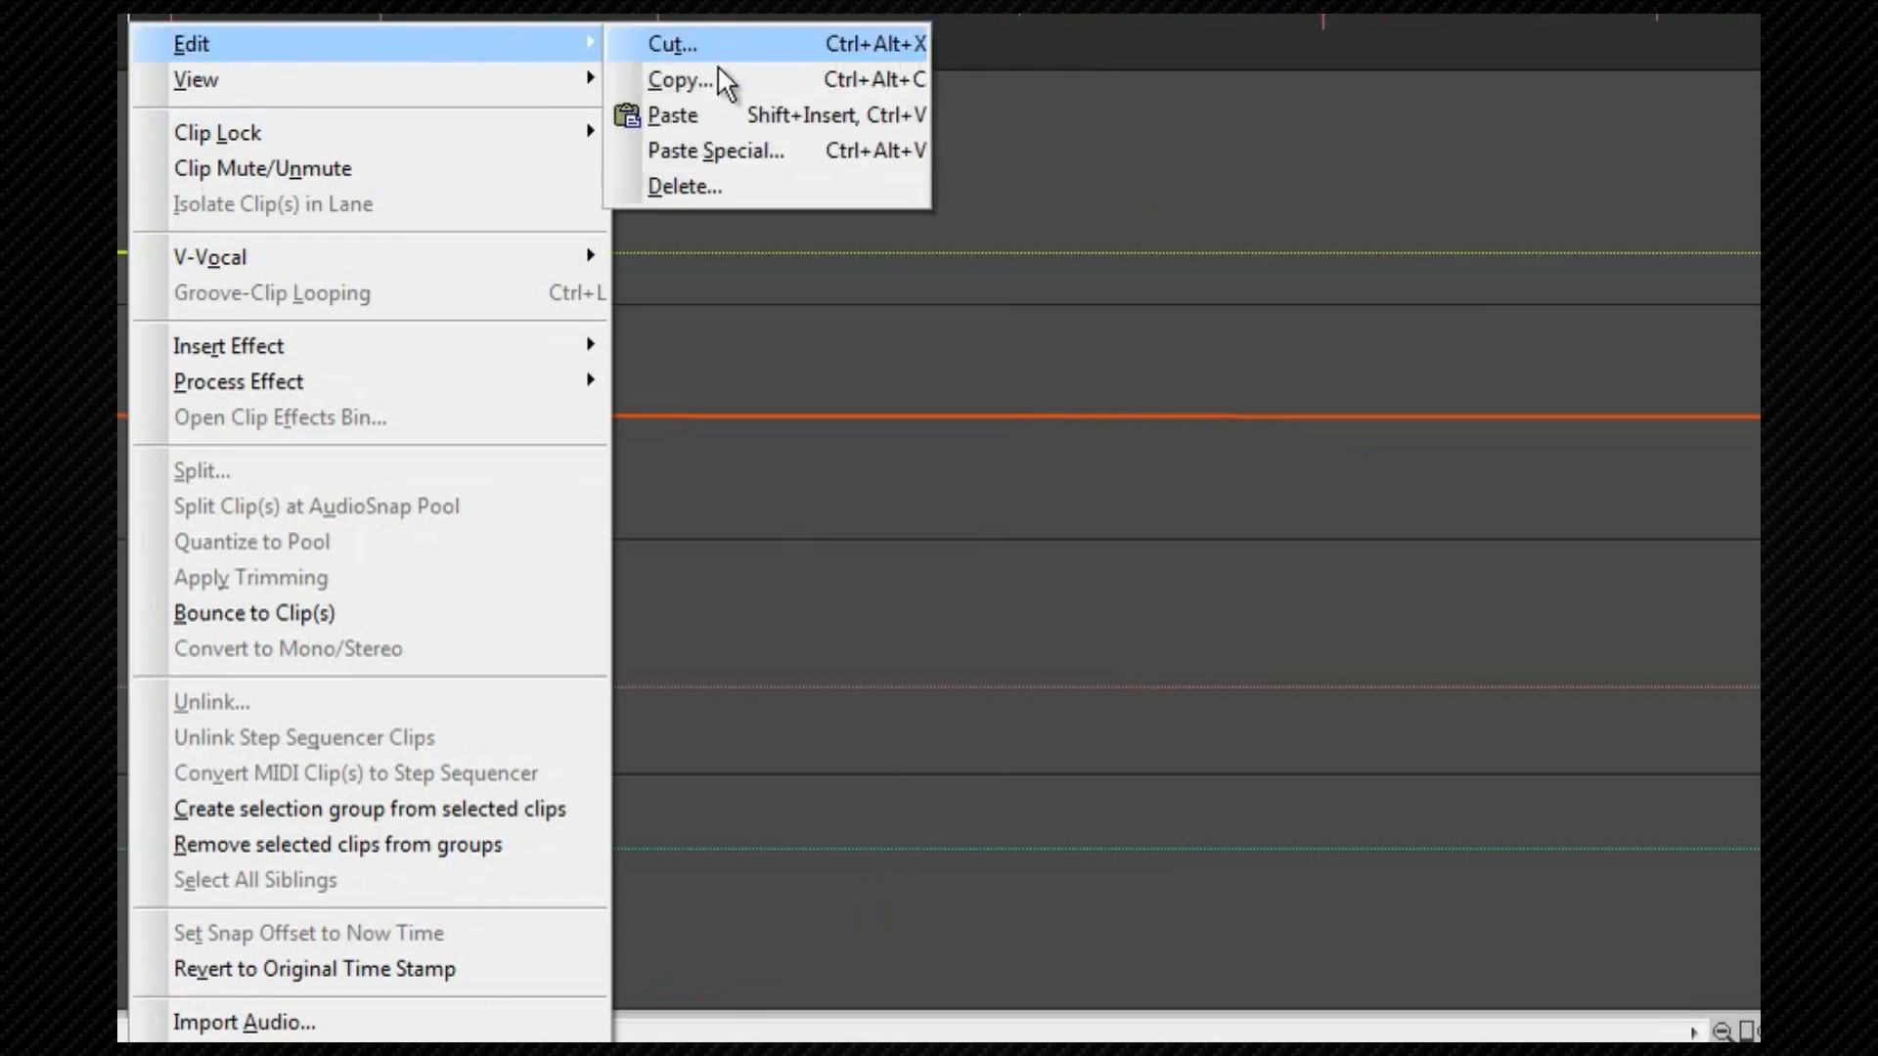
click(718, 114)
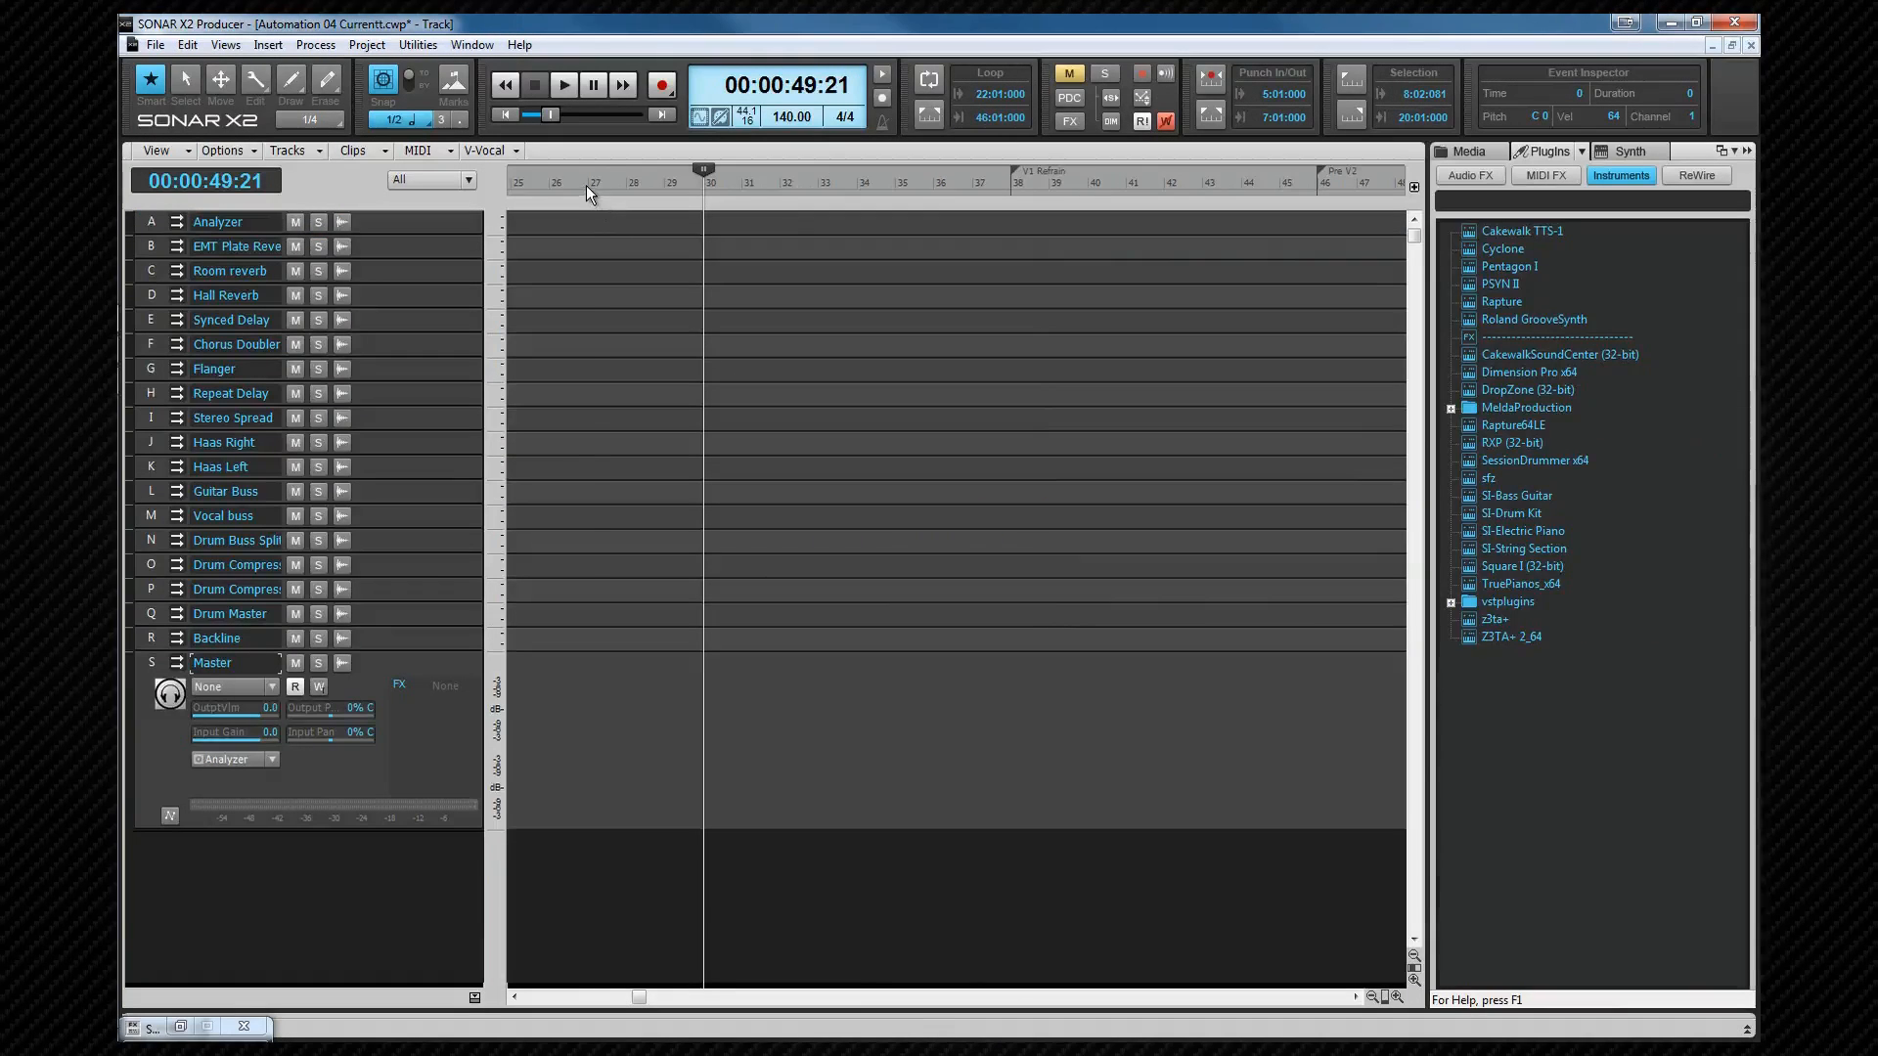
Step: Paste the copied automation onto the Master bus at measure 27
click(586, 186)
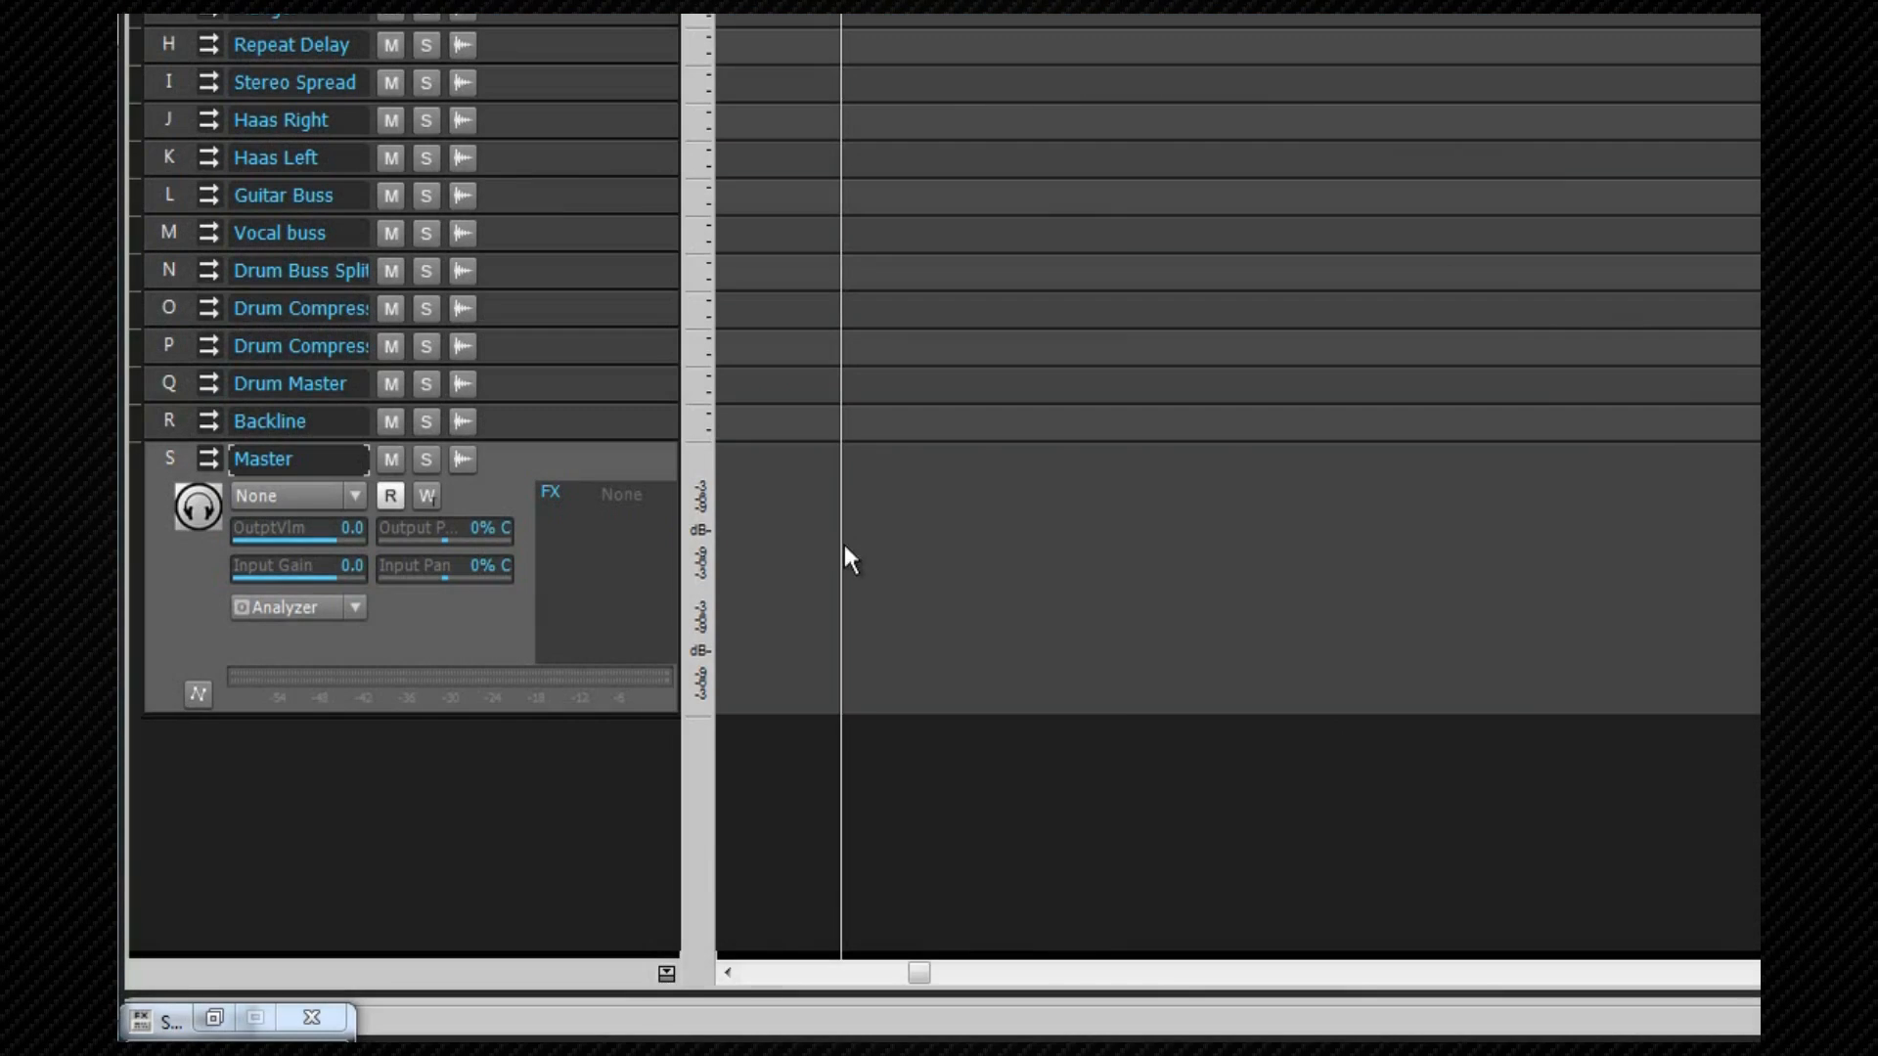
right_click(590, 718)
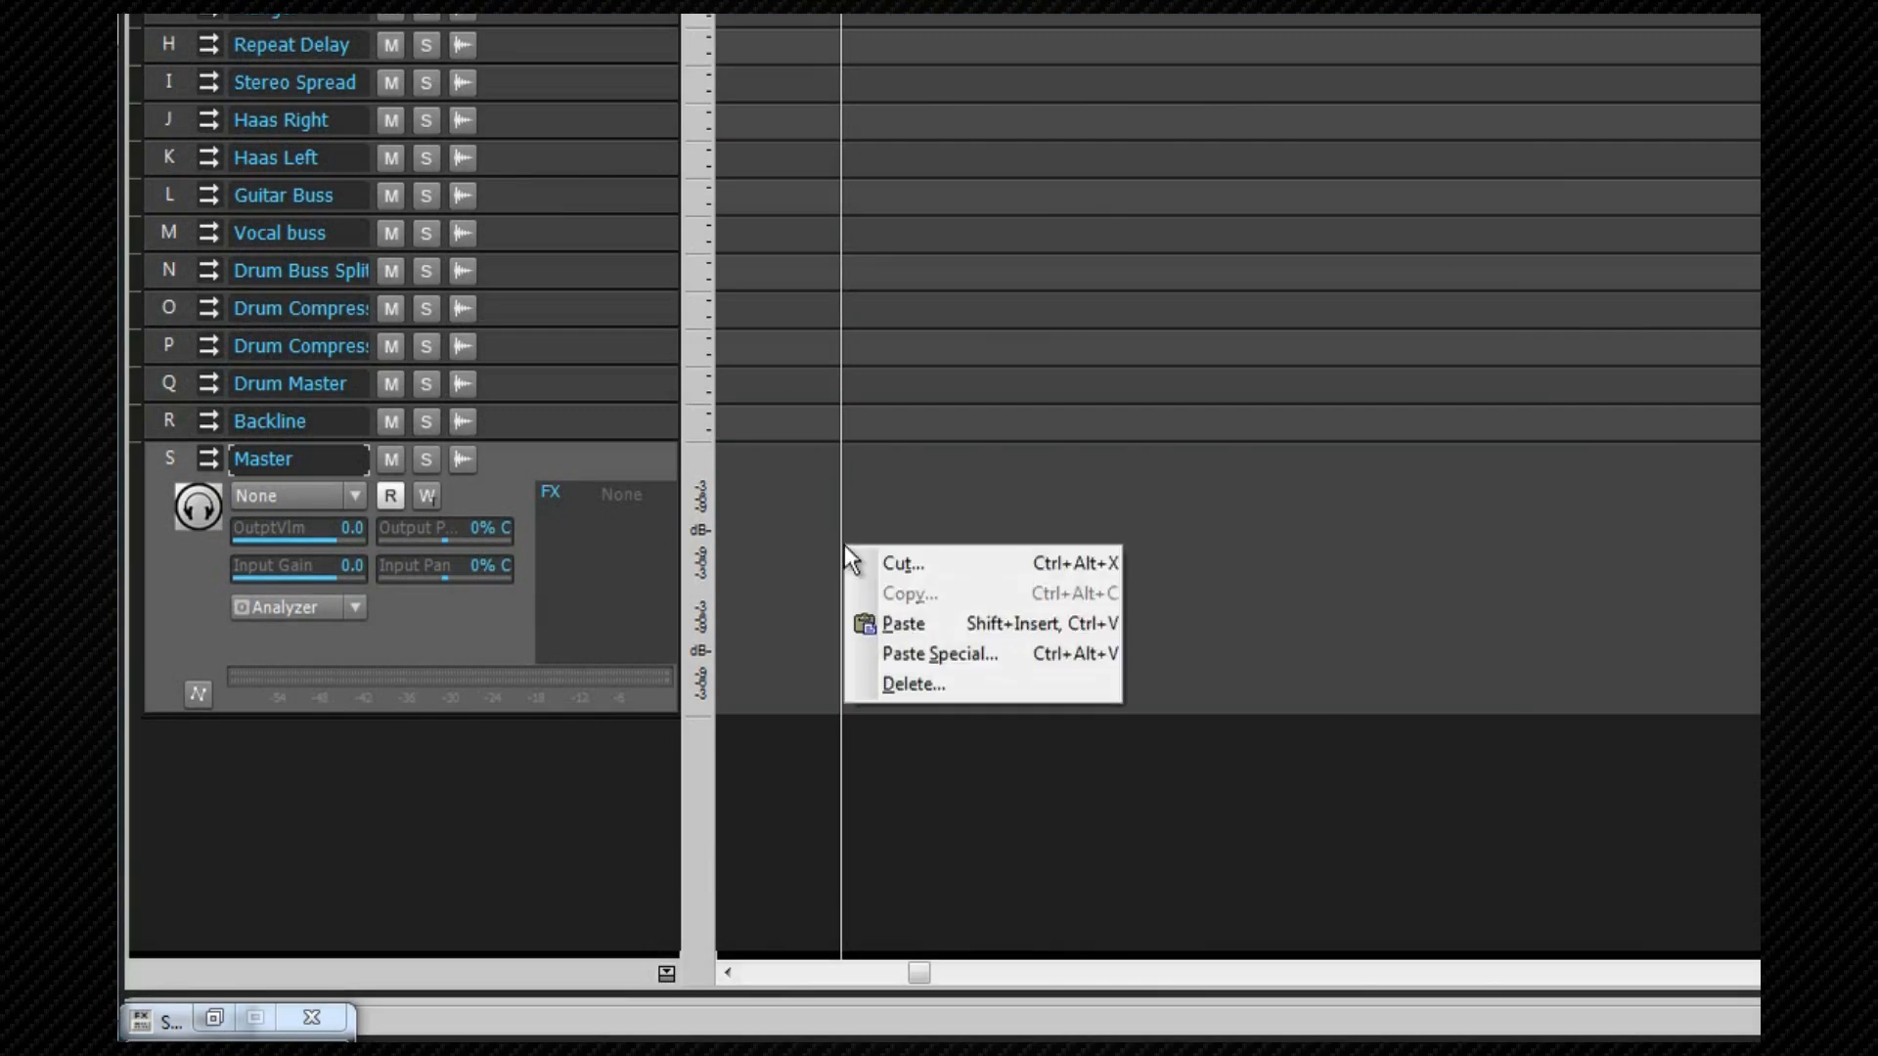
click(944, 622)
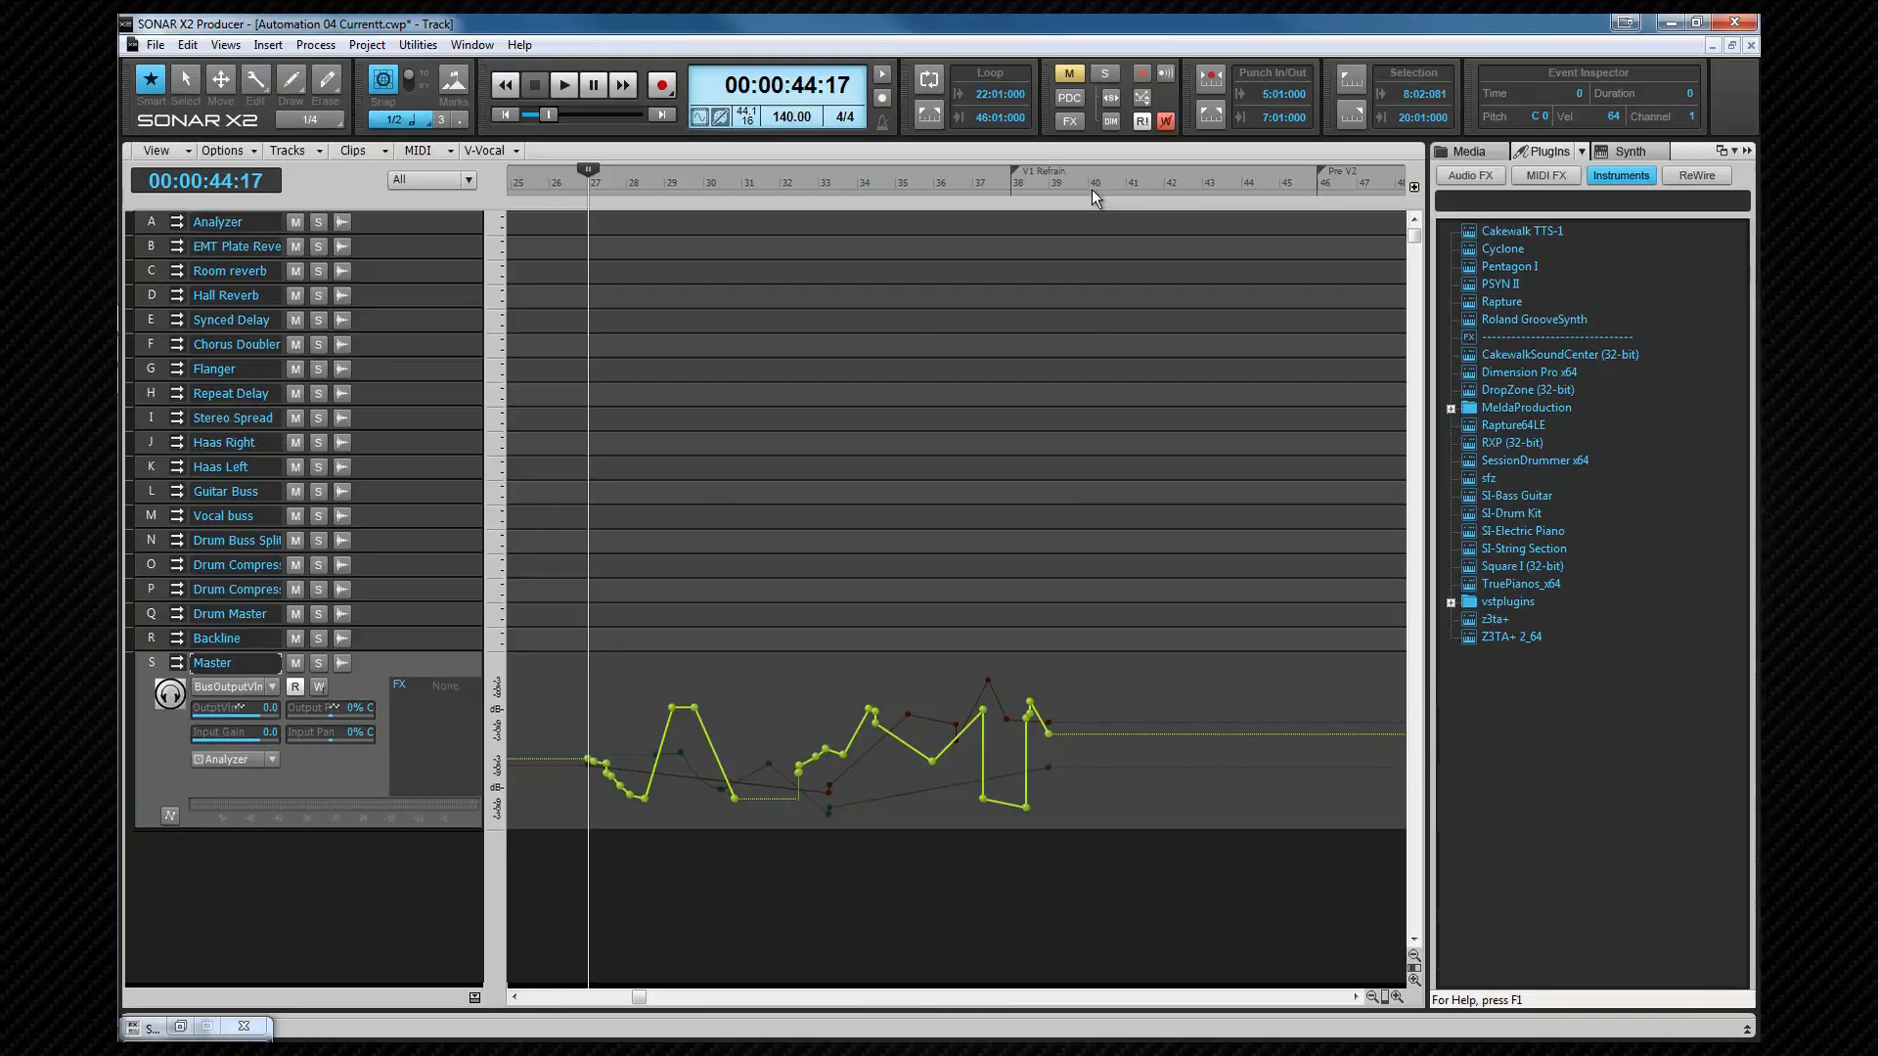
Step: Return to the project start and paste the automation to the Master bus at 1:01:000 with 2 repetitions
key(w)
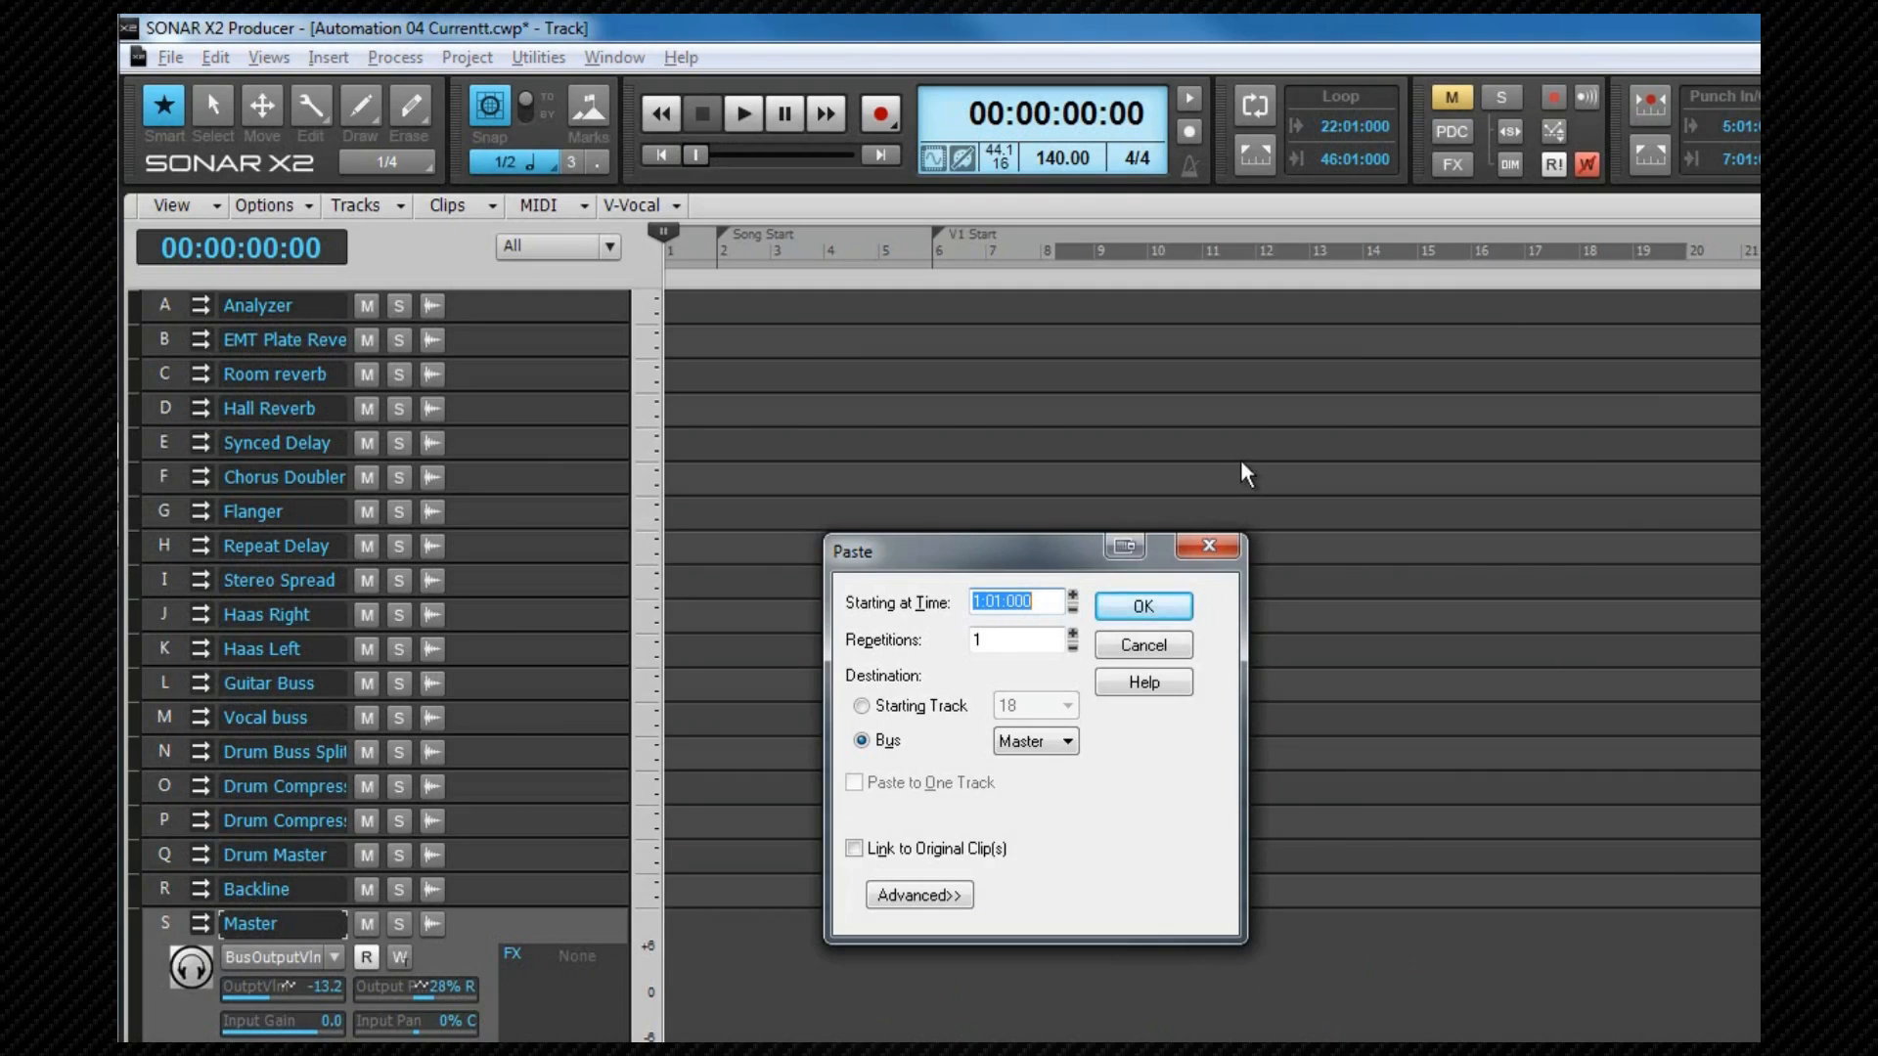
click(1073, 634)
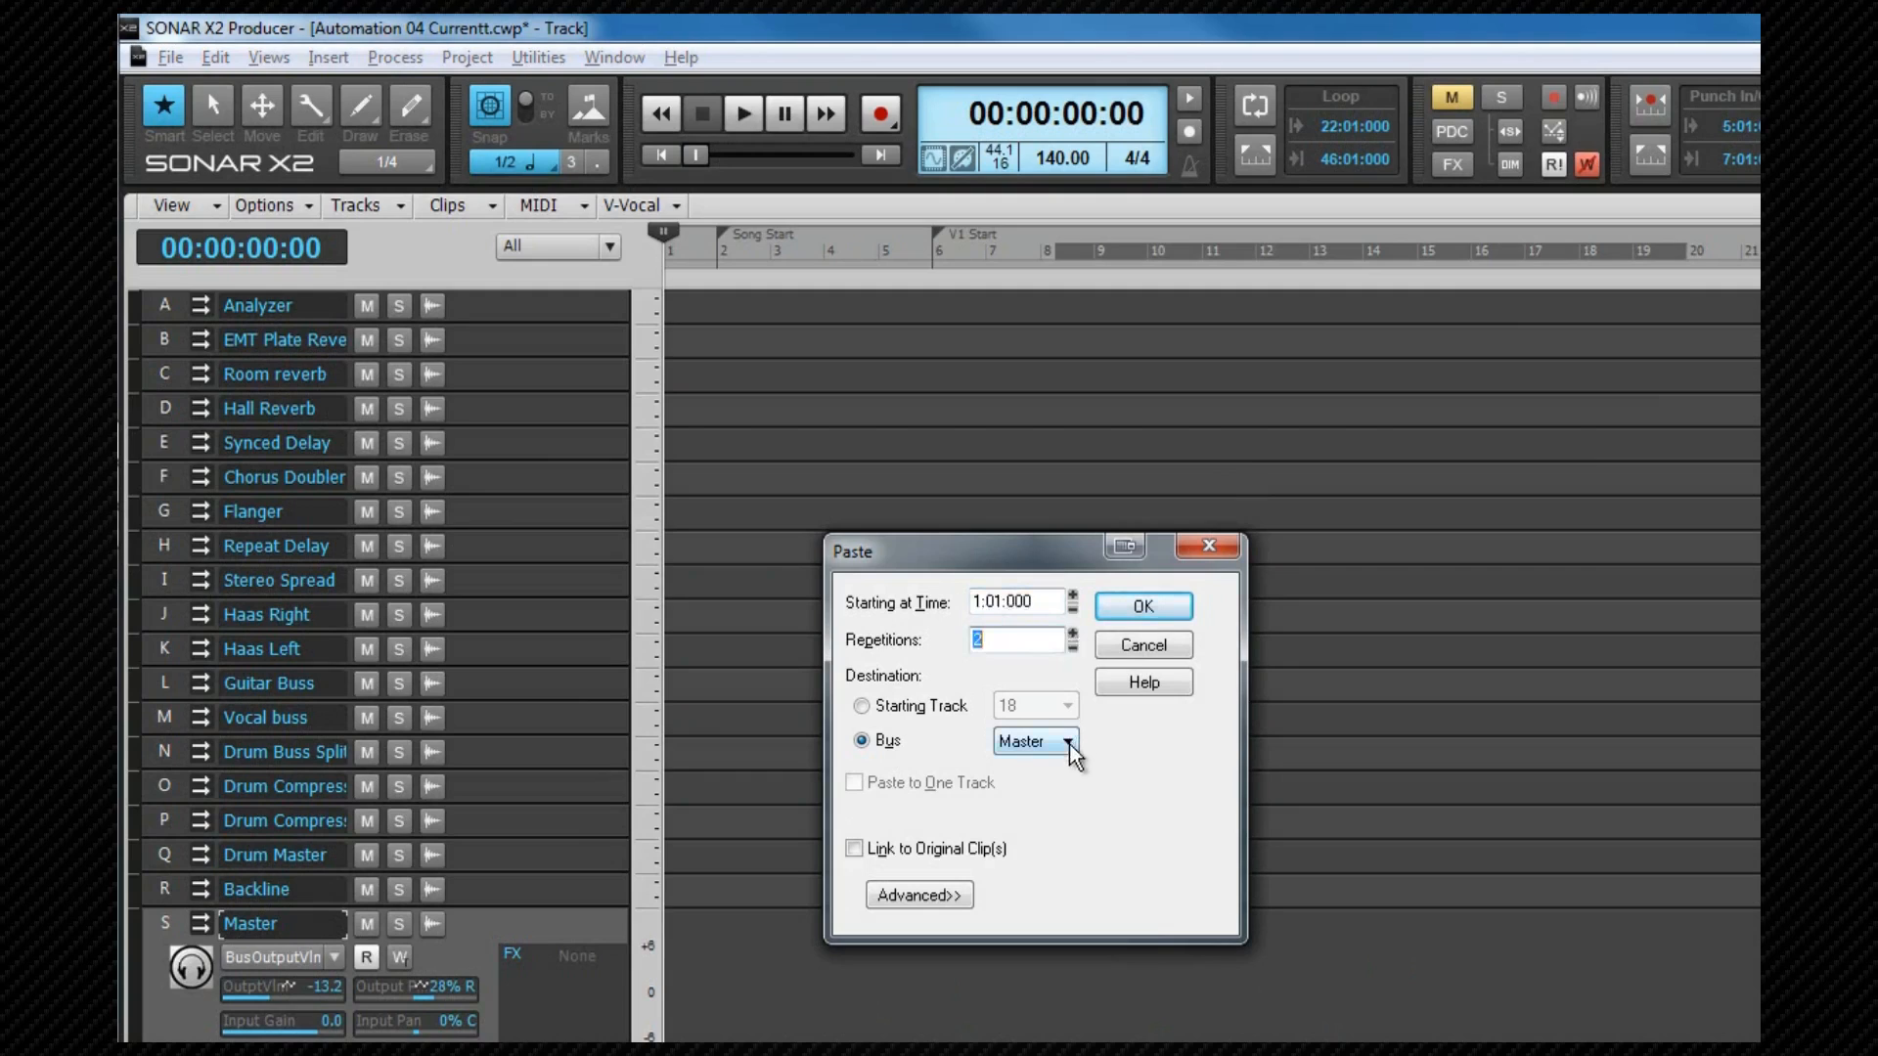
click(1125, 616)
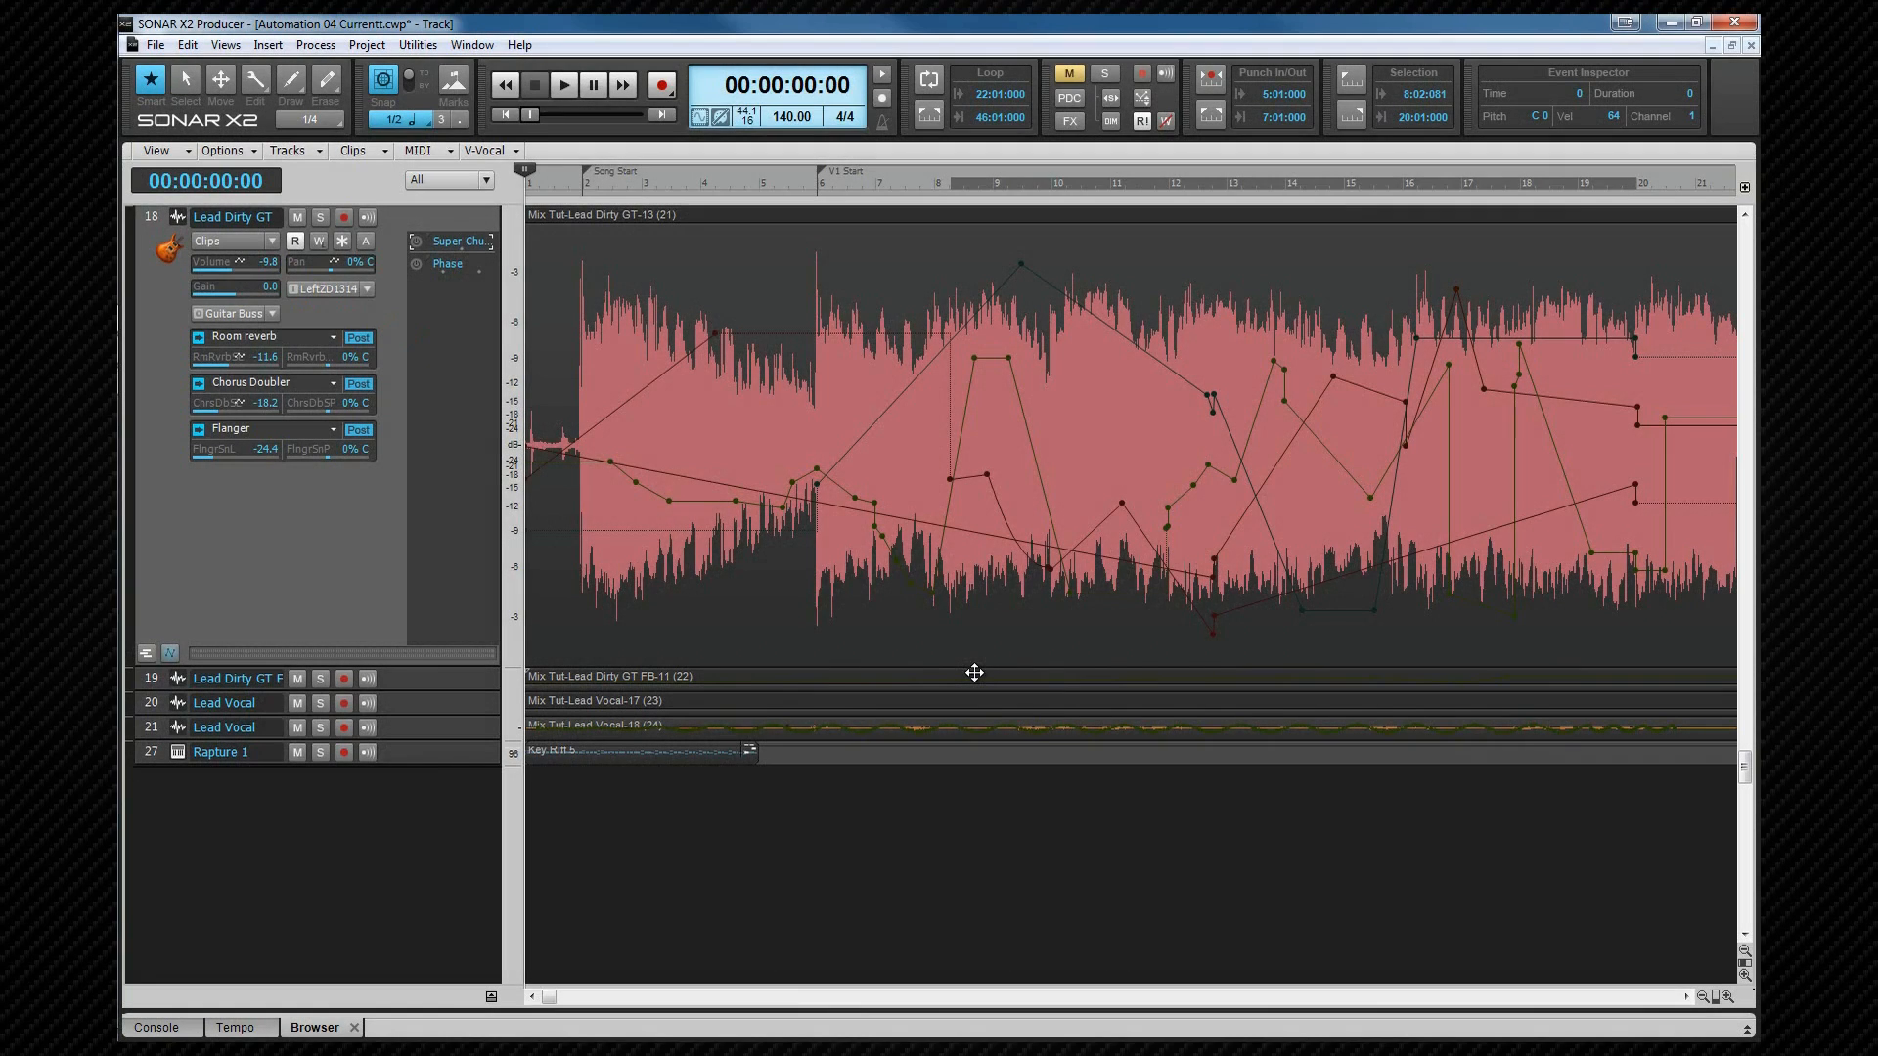
Step: Bring the Lead Dirty GT track's Volume envelope up for editing and solo the track with envelope offset mode on
click(653, 491)
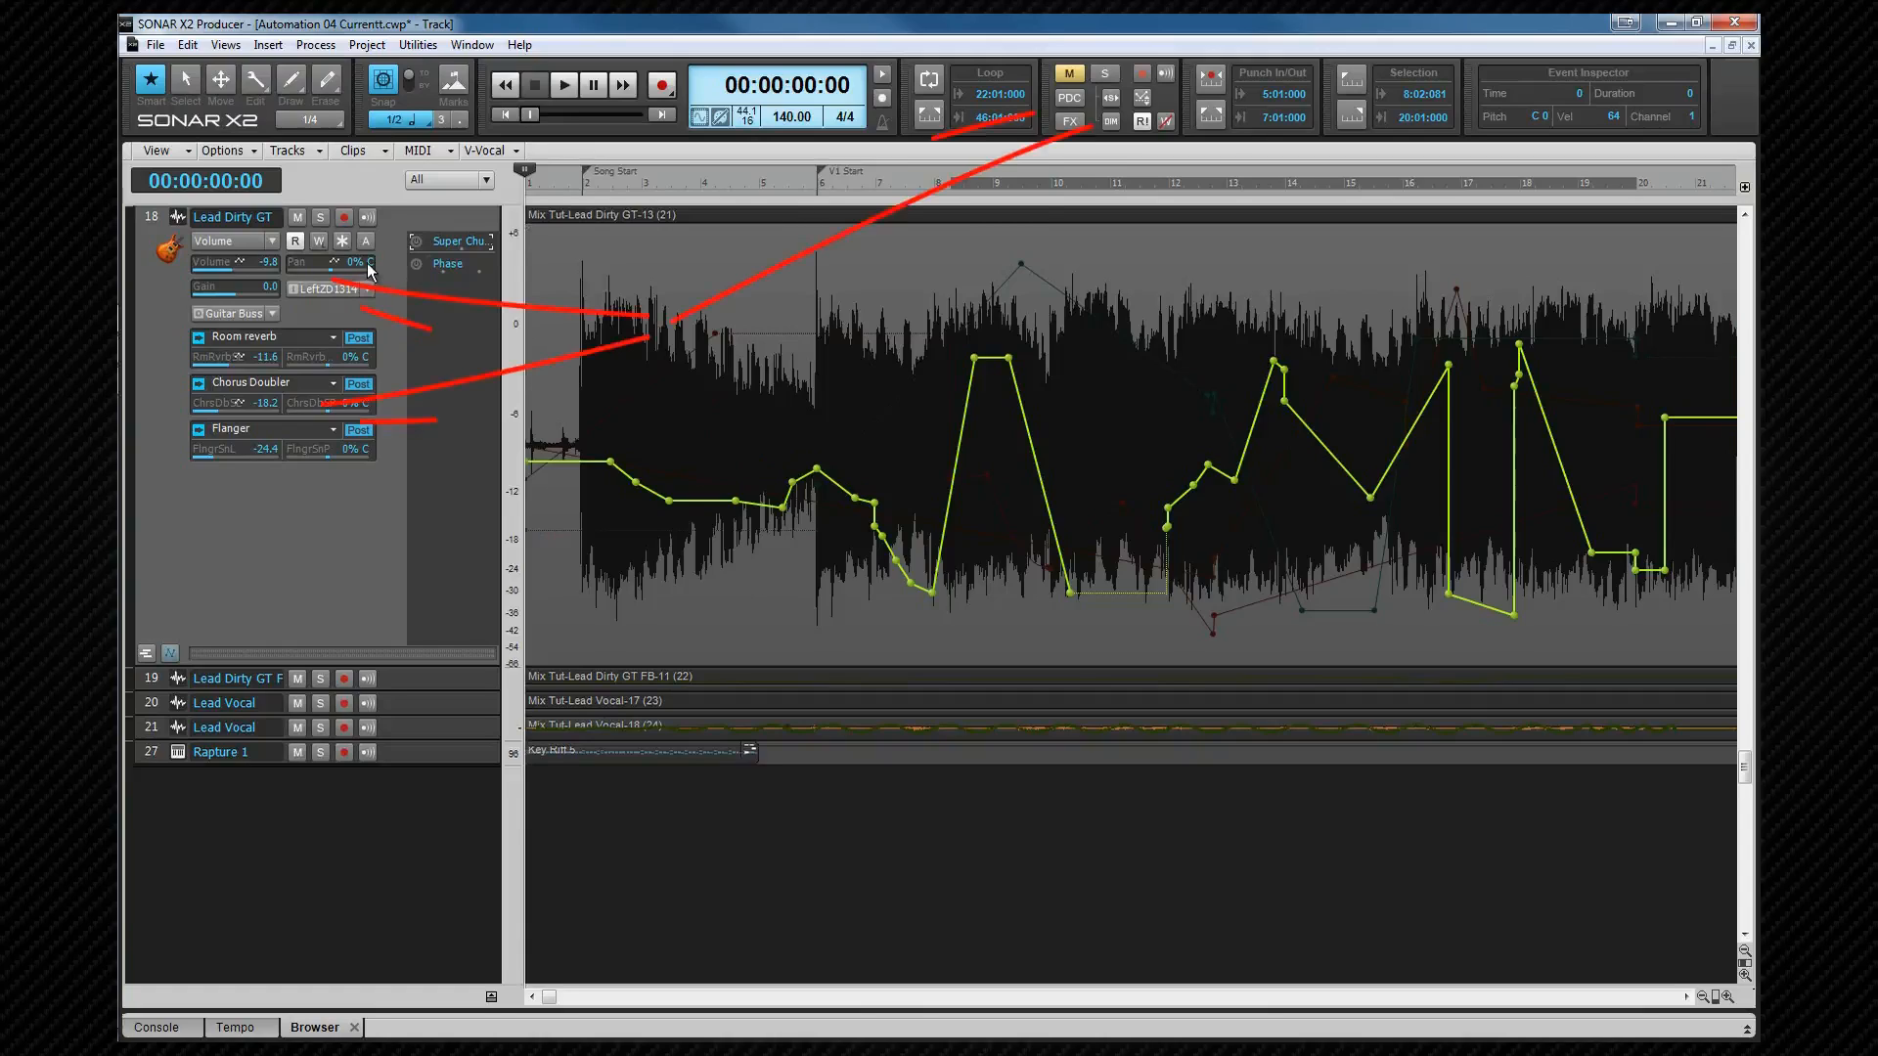
click(322, 216)
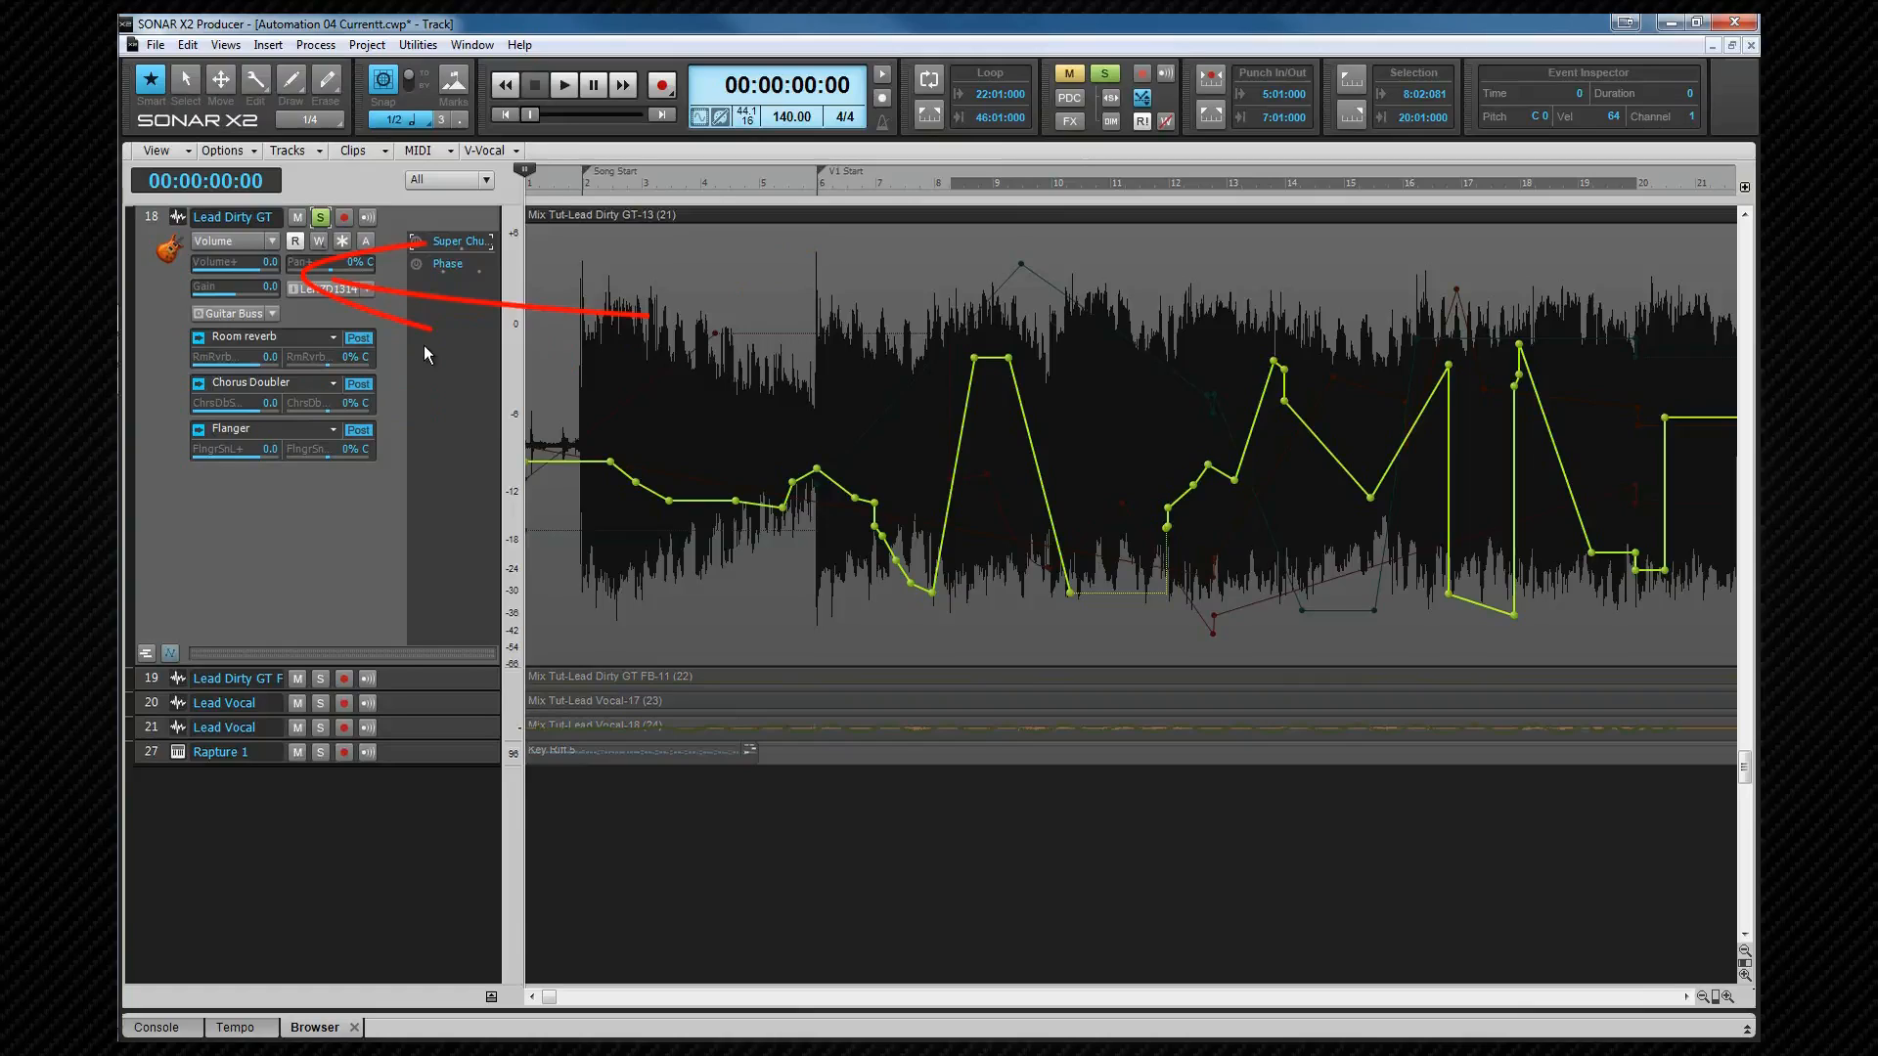
Step: Play the soloed Lead Dirty GT track from the start, stop playback, and lower its Volume offset to -2.1 dB
key(space)
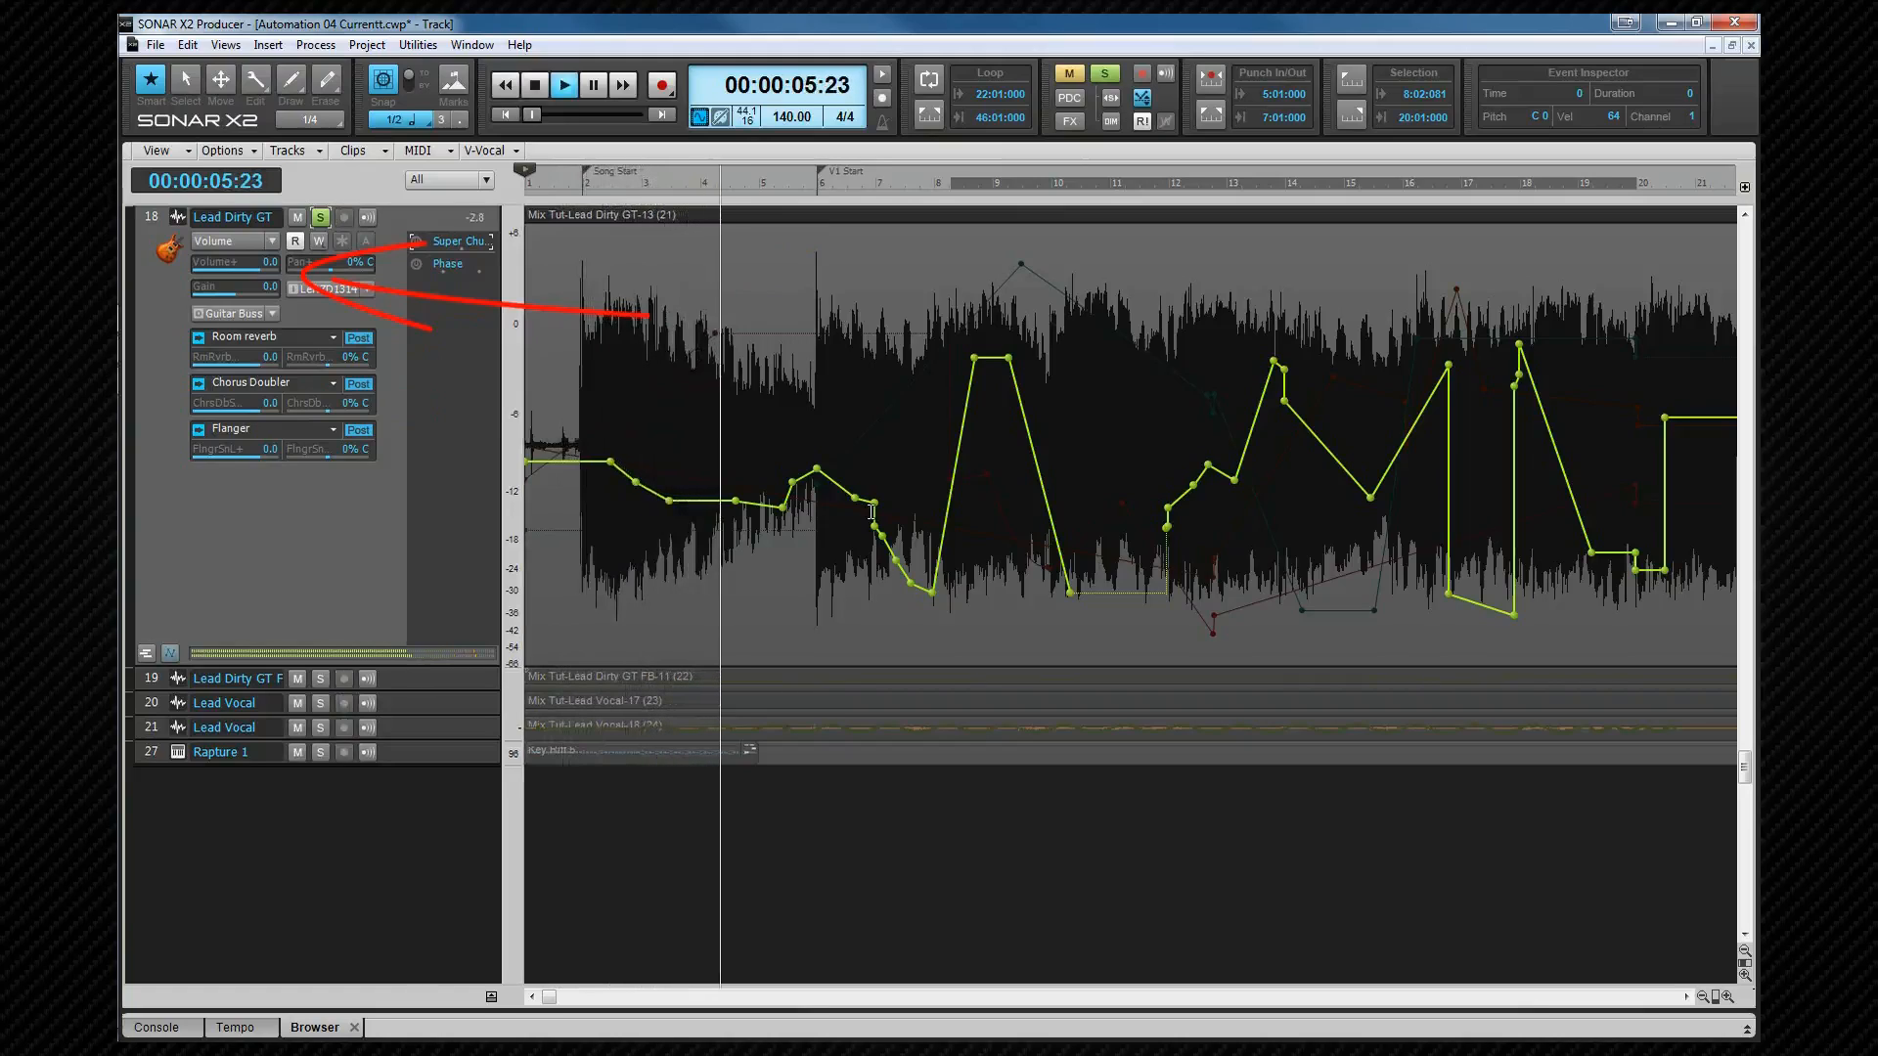
key(space)
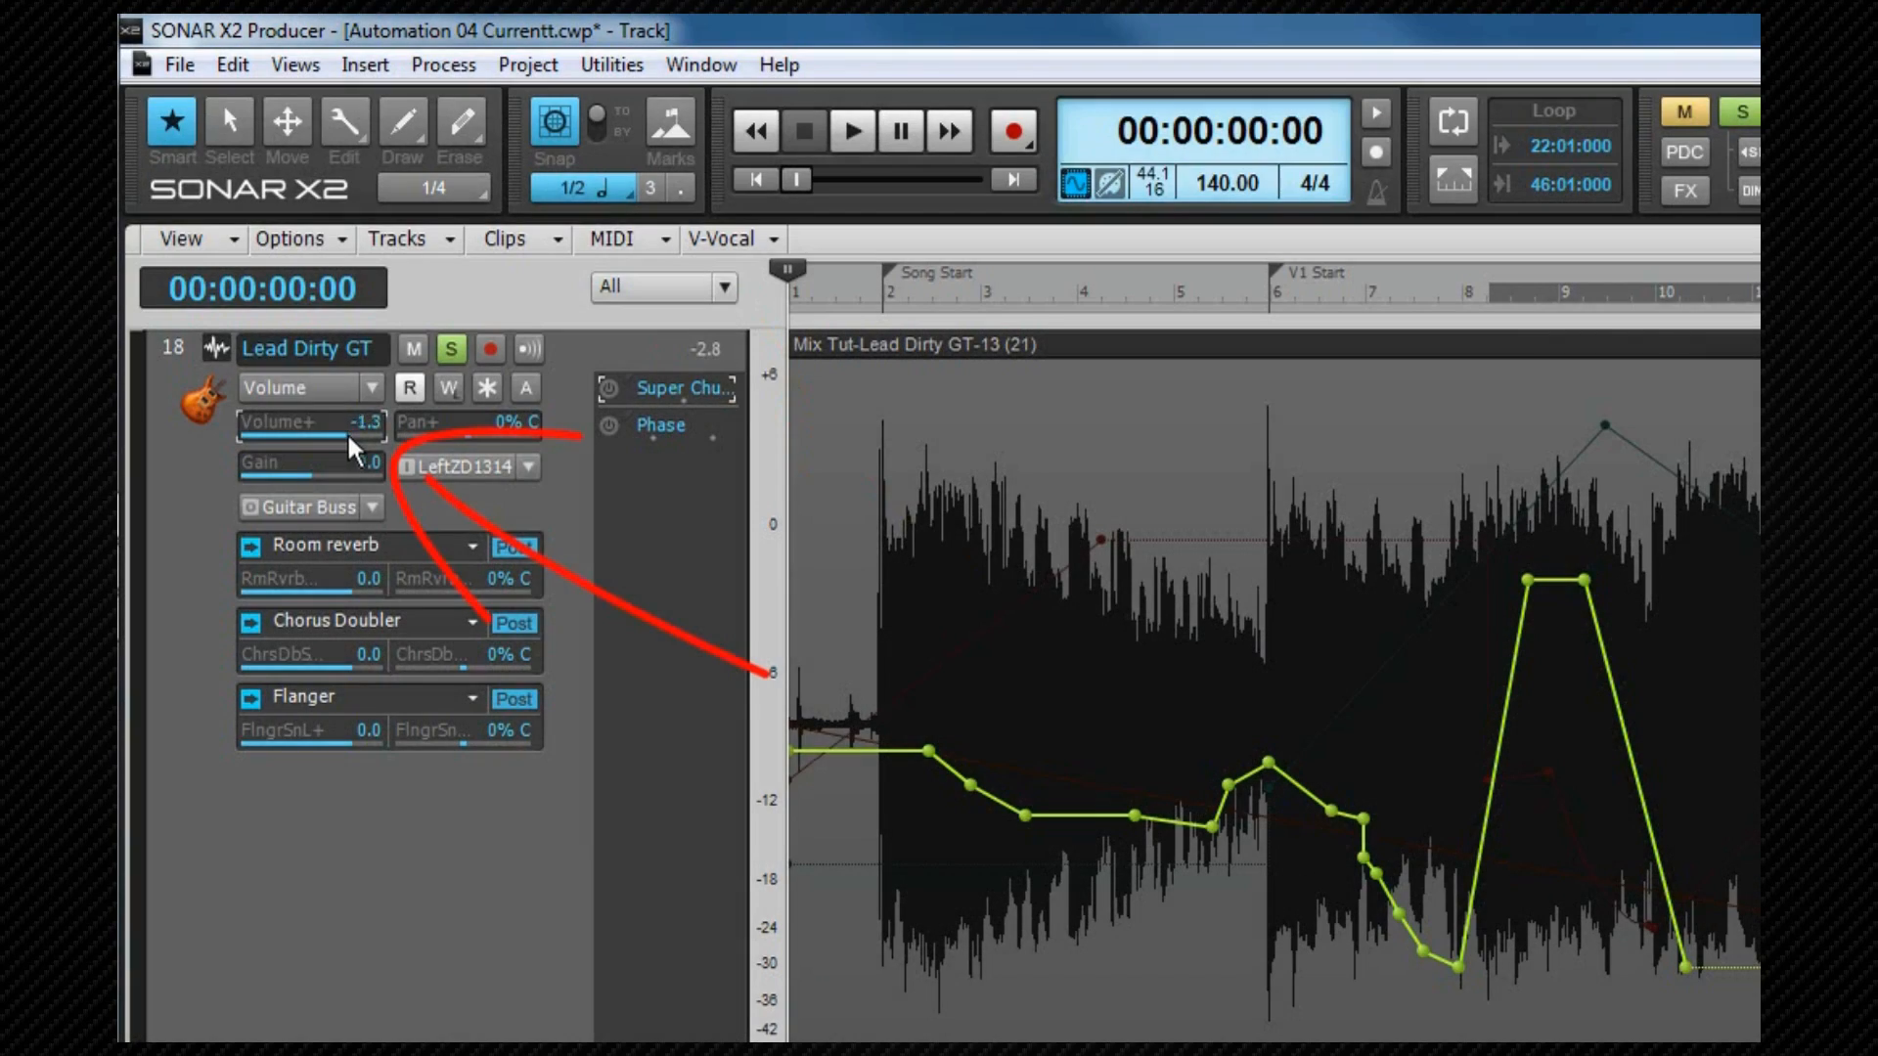
drag(256, 267, 258, 278)
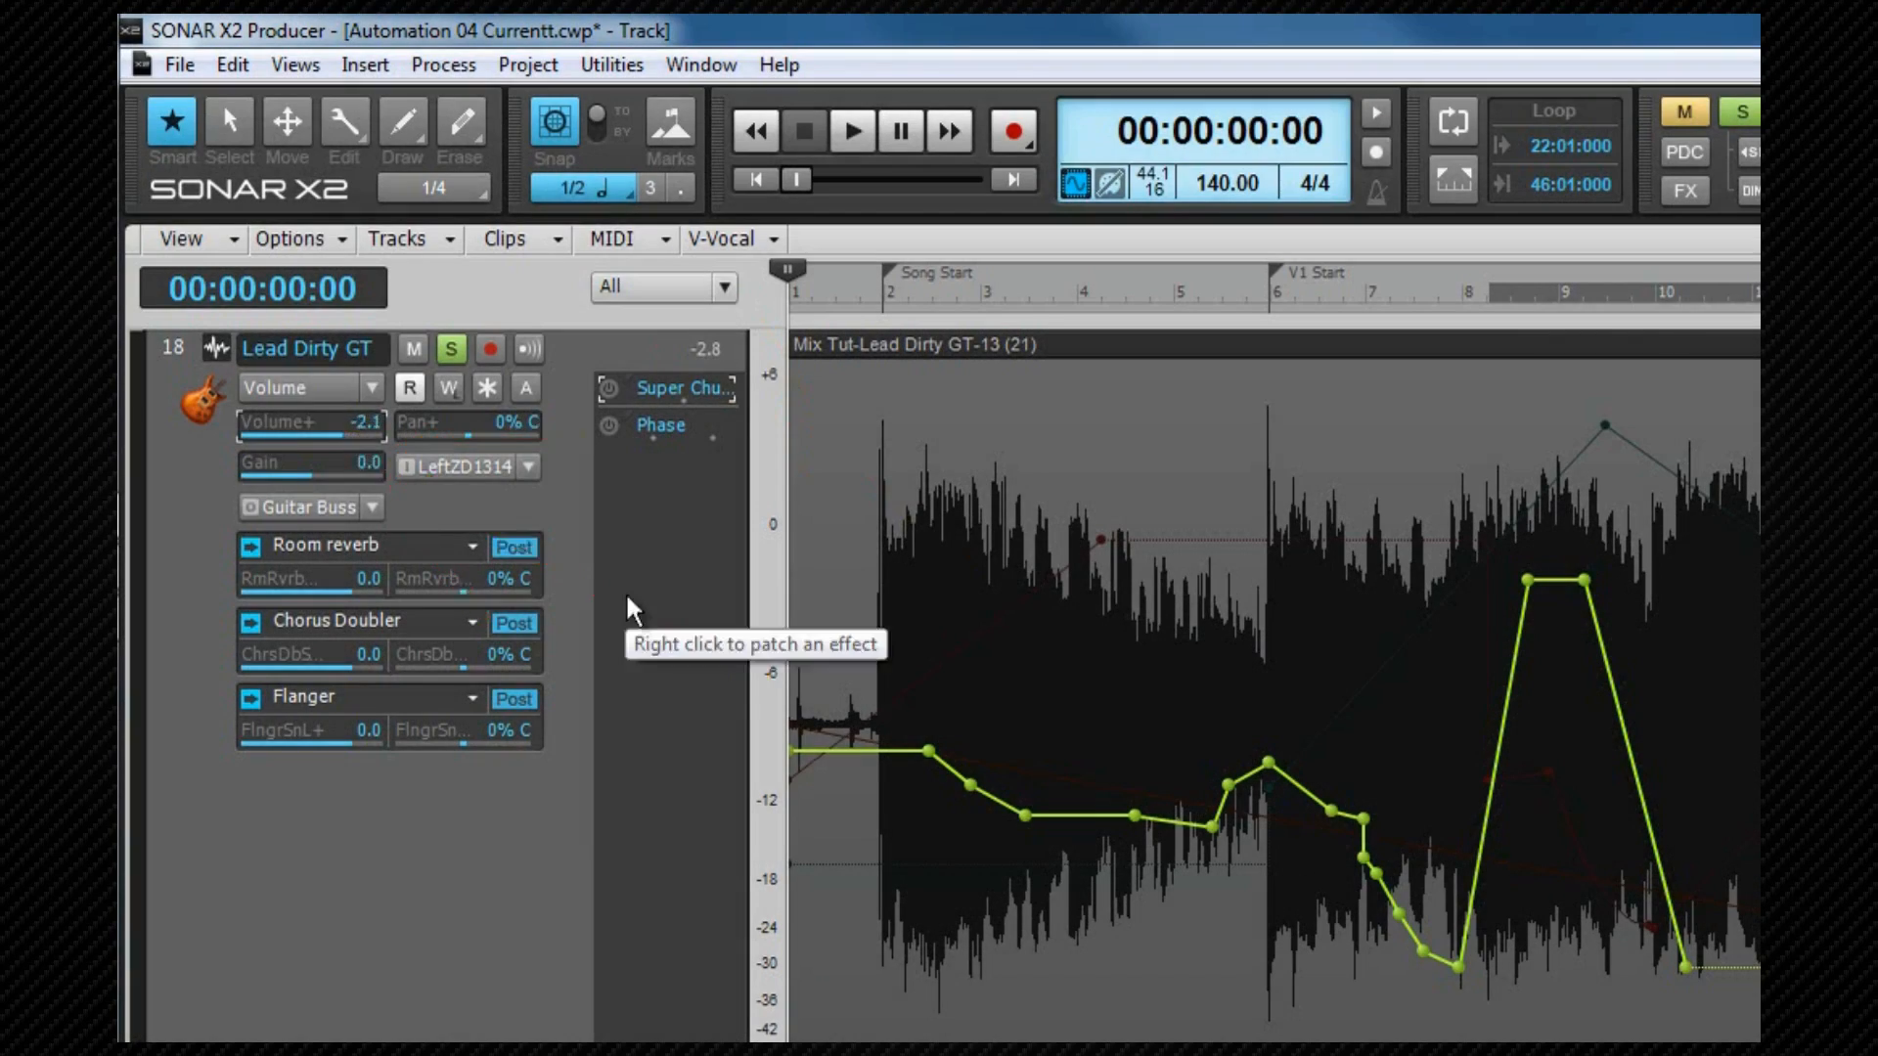
Step: Play the Lead Dirty GT track with envelope offset mode off, and turn the mode back on to lower its Volume offset to -INF
key(o)
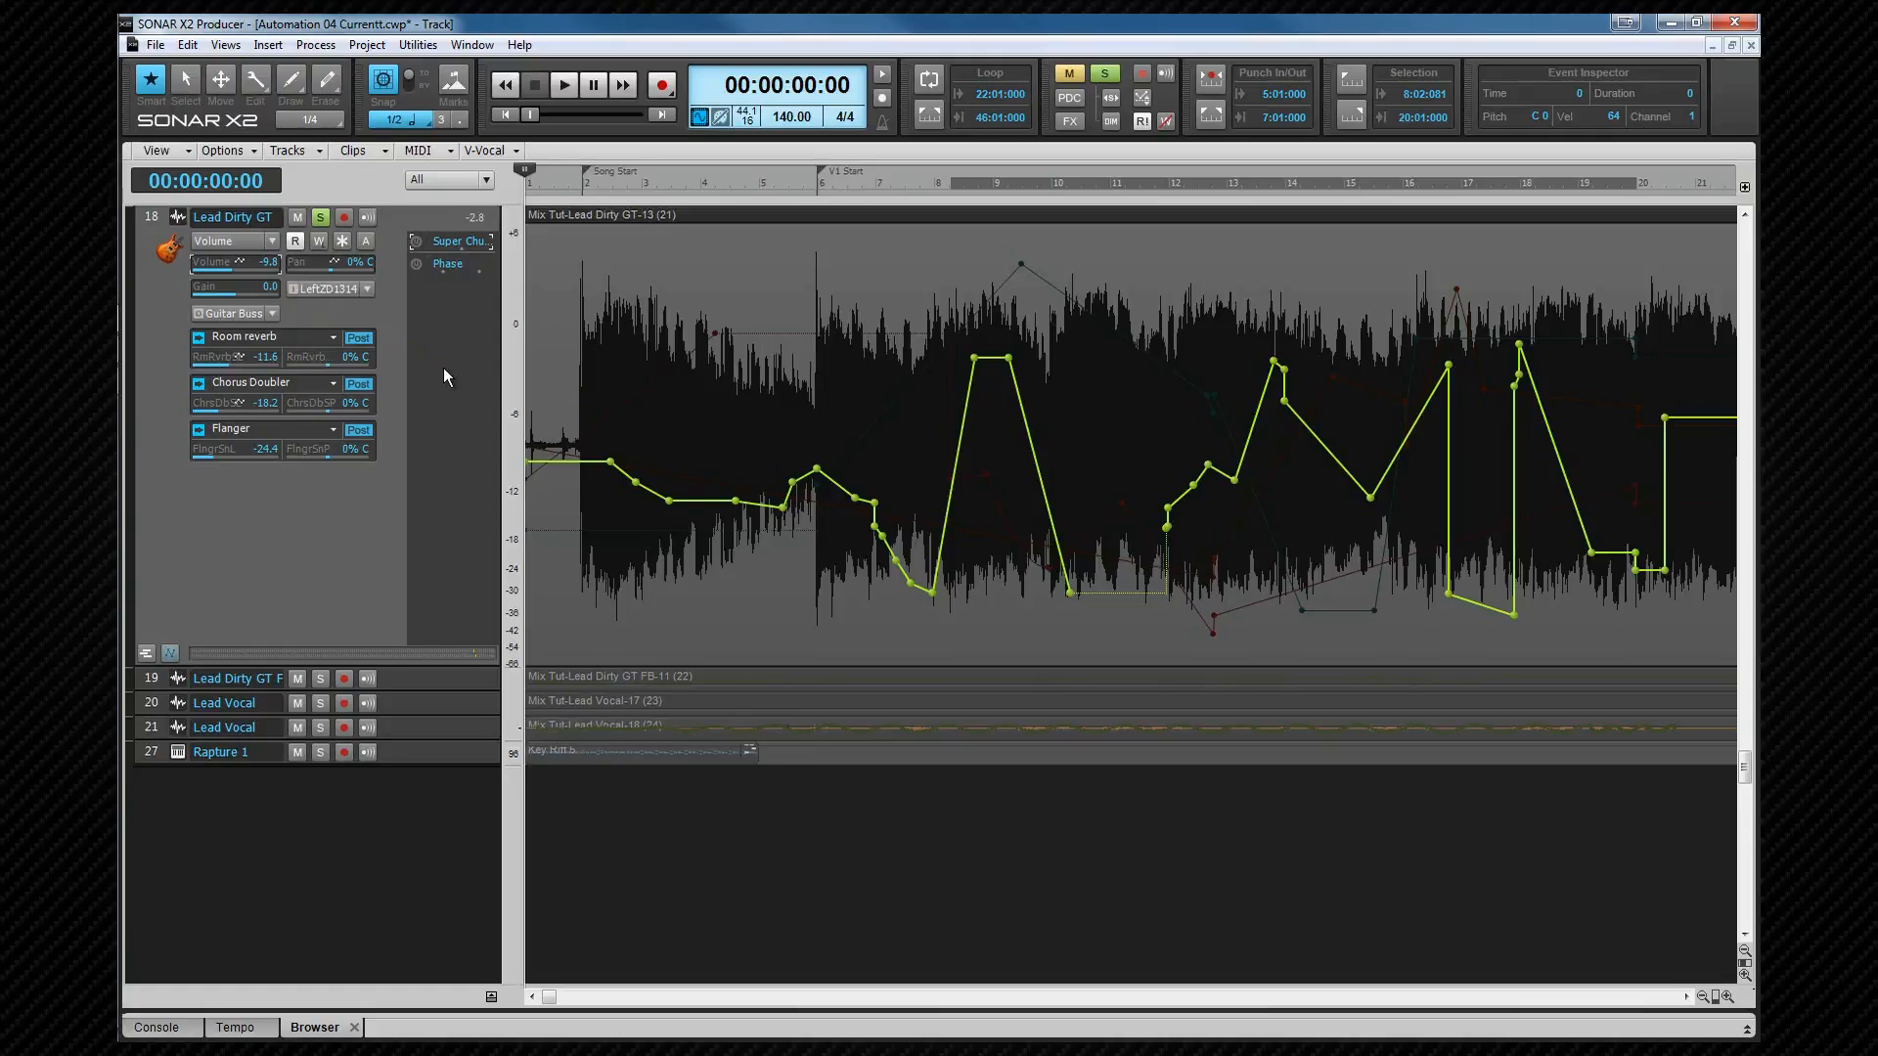
key(space)
key(o)
drag(259, 268, 402, 528)
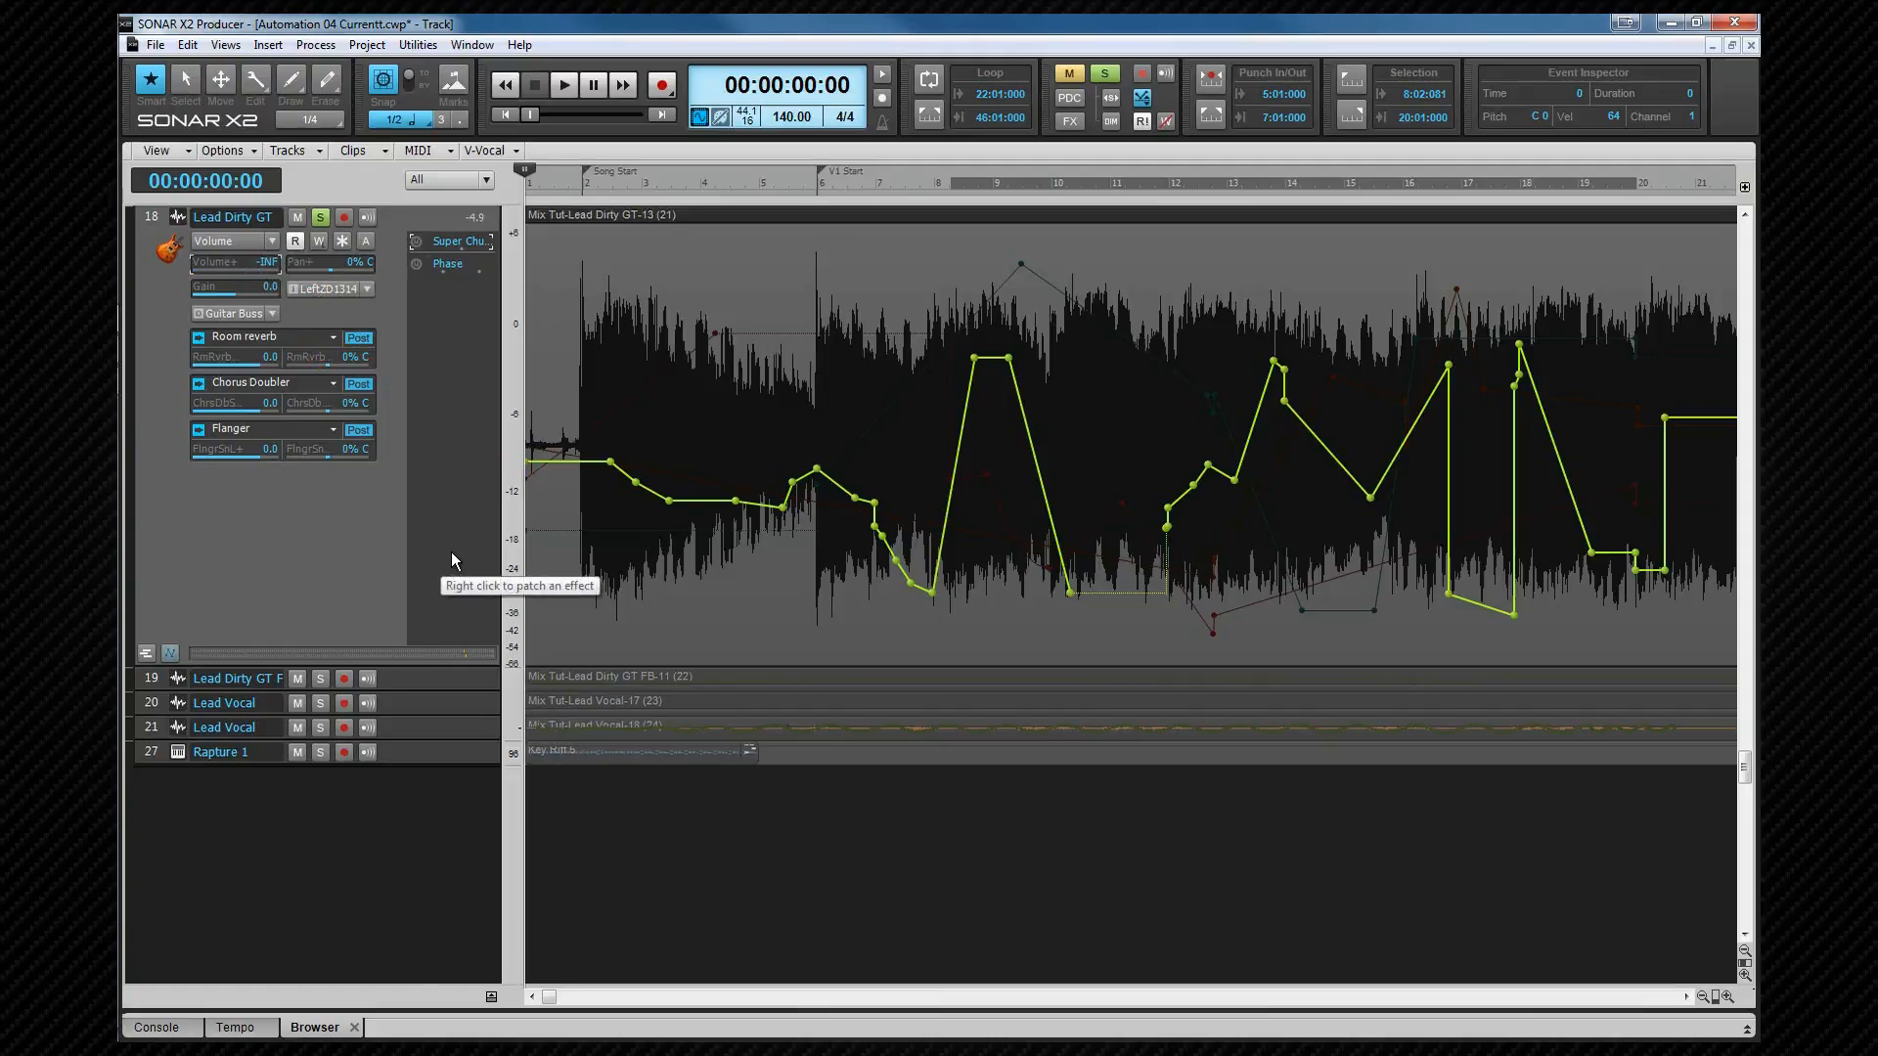
Step: Switch from envelope offset mode to normal envelope mode and play the Lead Dirty GT track briefly to hear the offset's effect
key(o)
key(space)
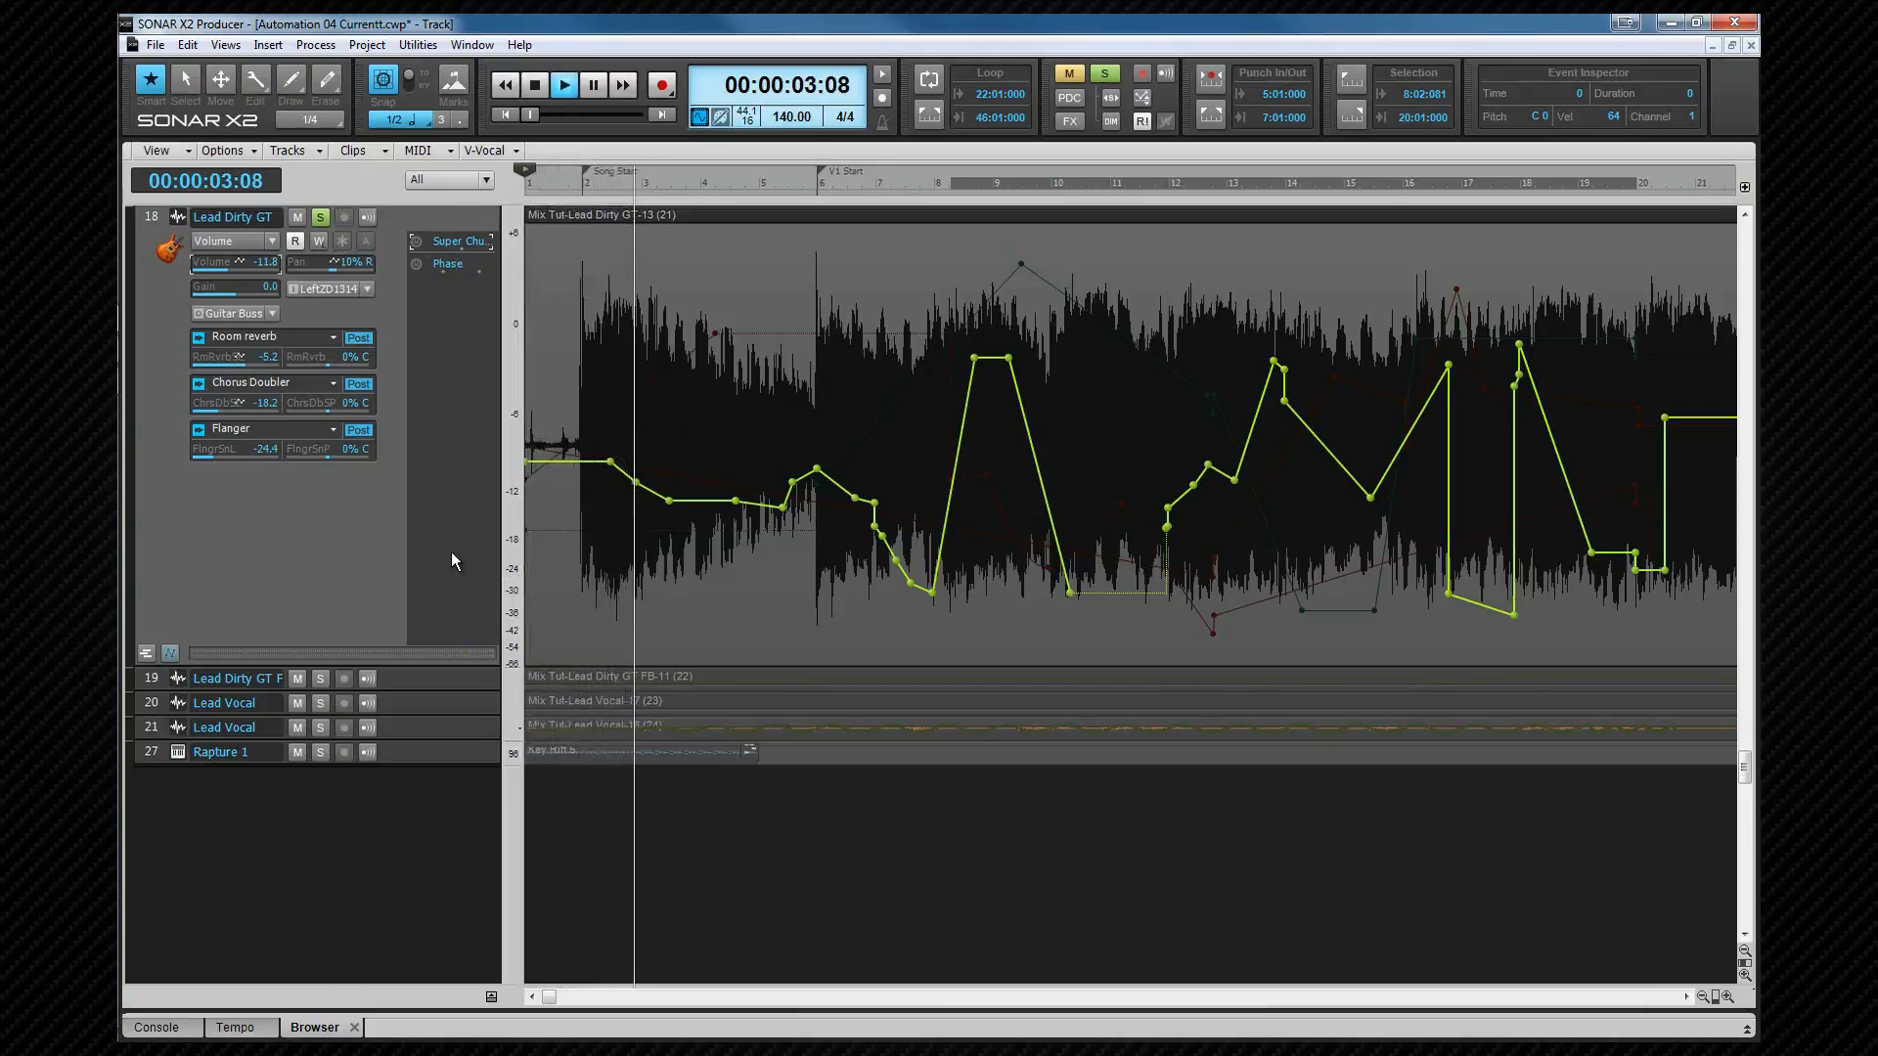
key(space)
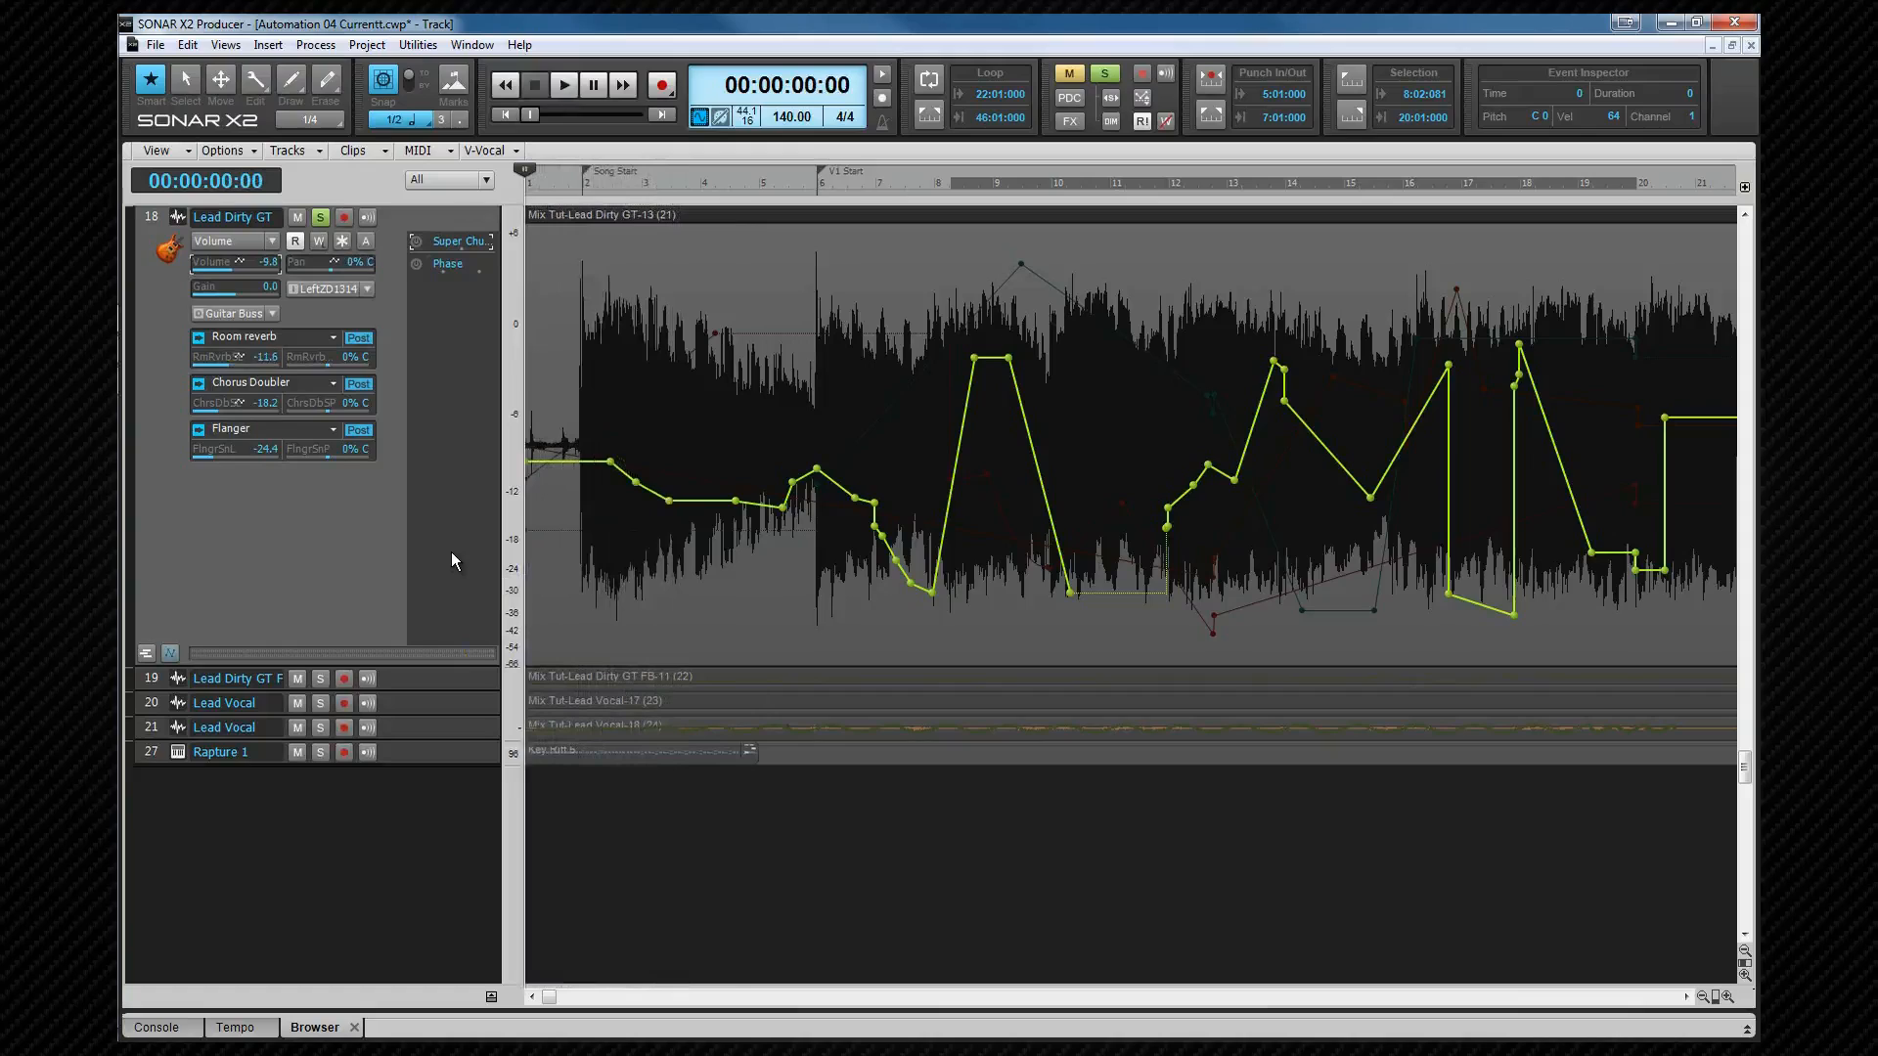
Step: Reset the Lead Dirty GT track's Volume offset to its default in offset mode, and play the track briefly with offset mode off
key(o)
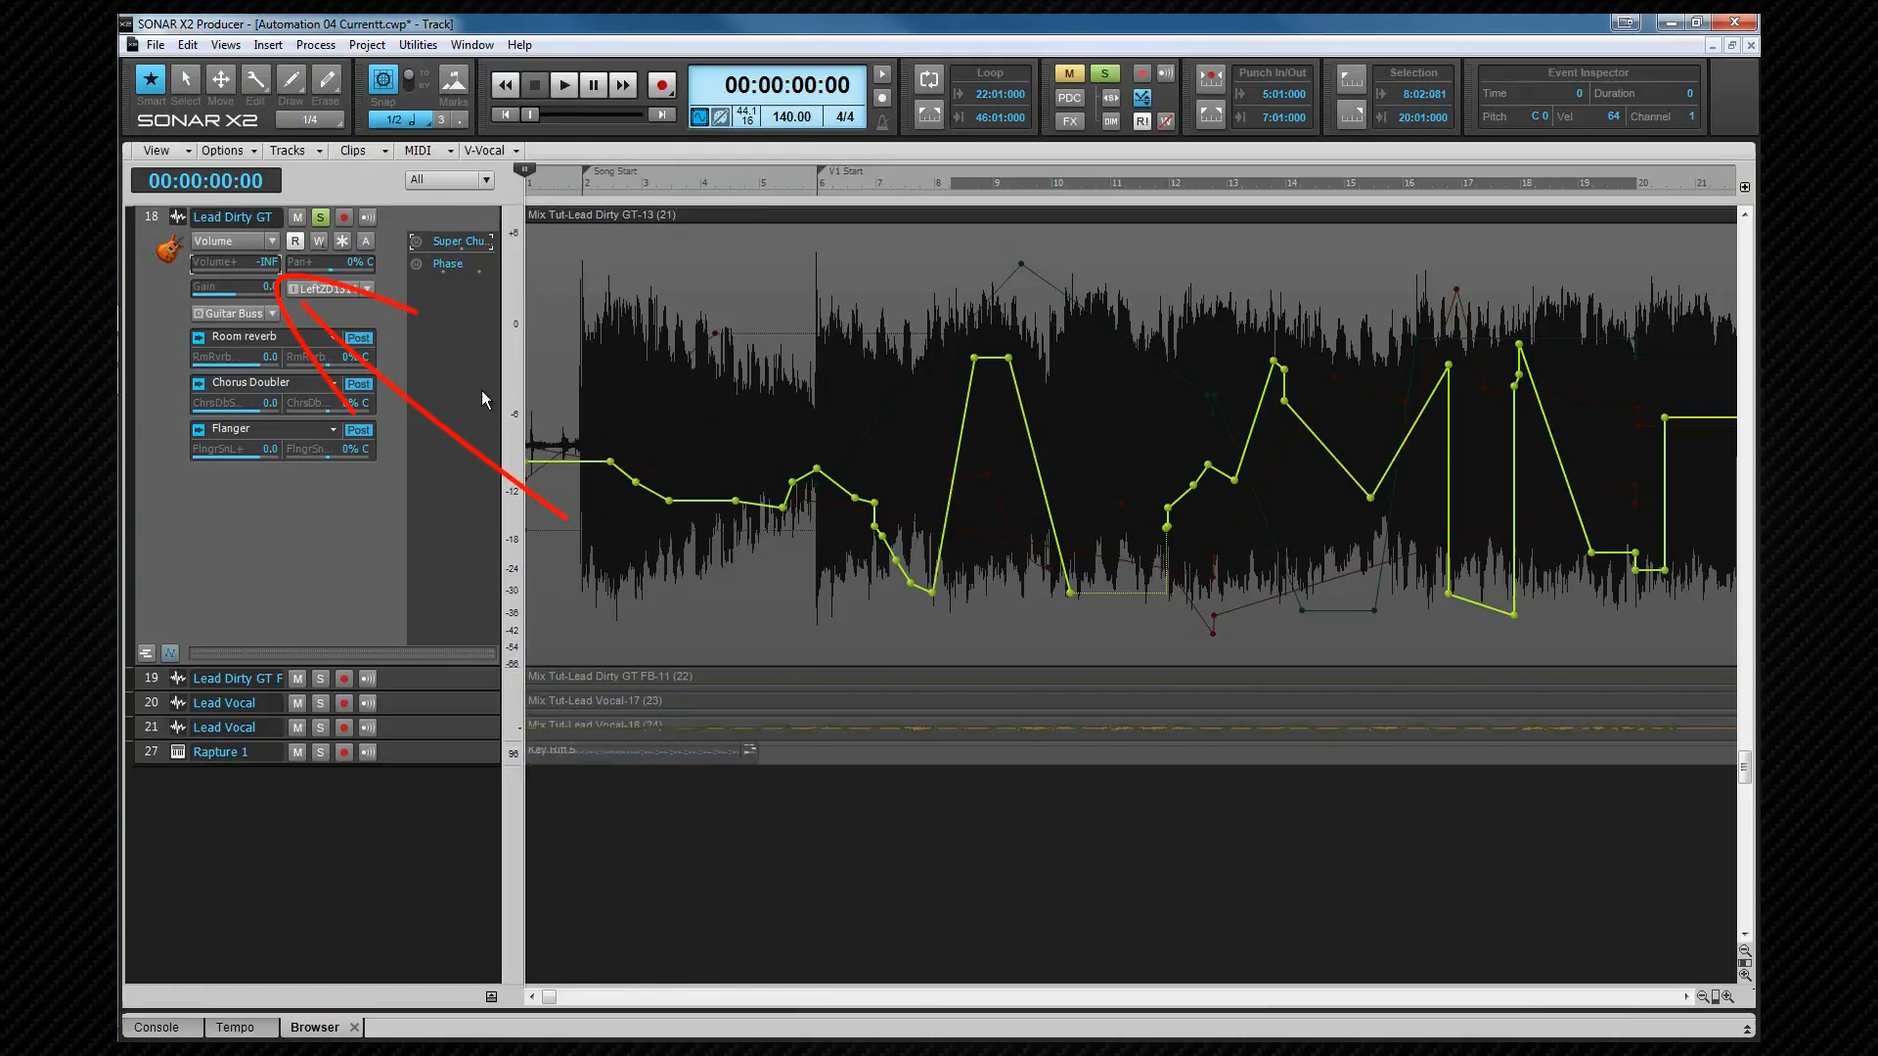
double_click(239, 268)
key(o)
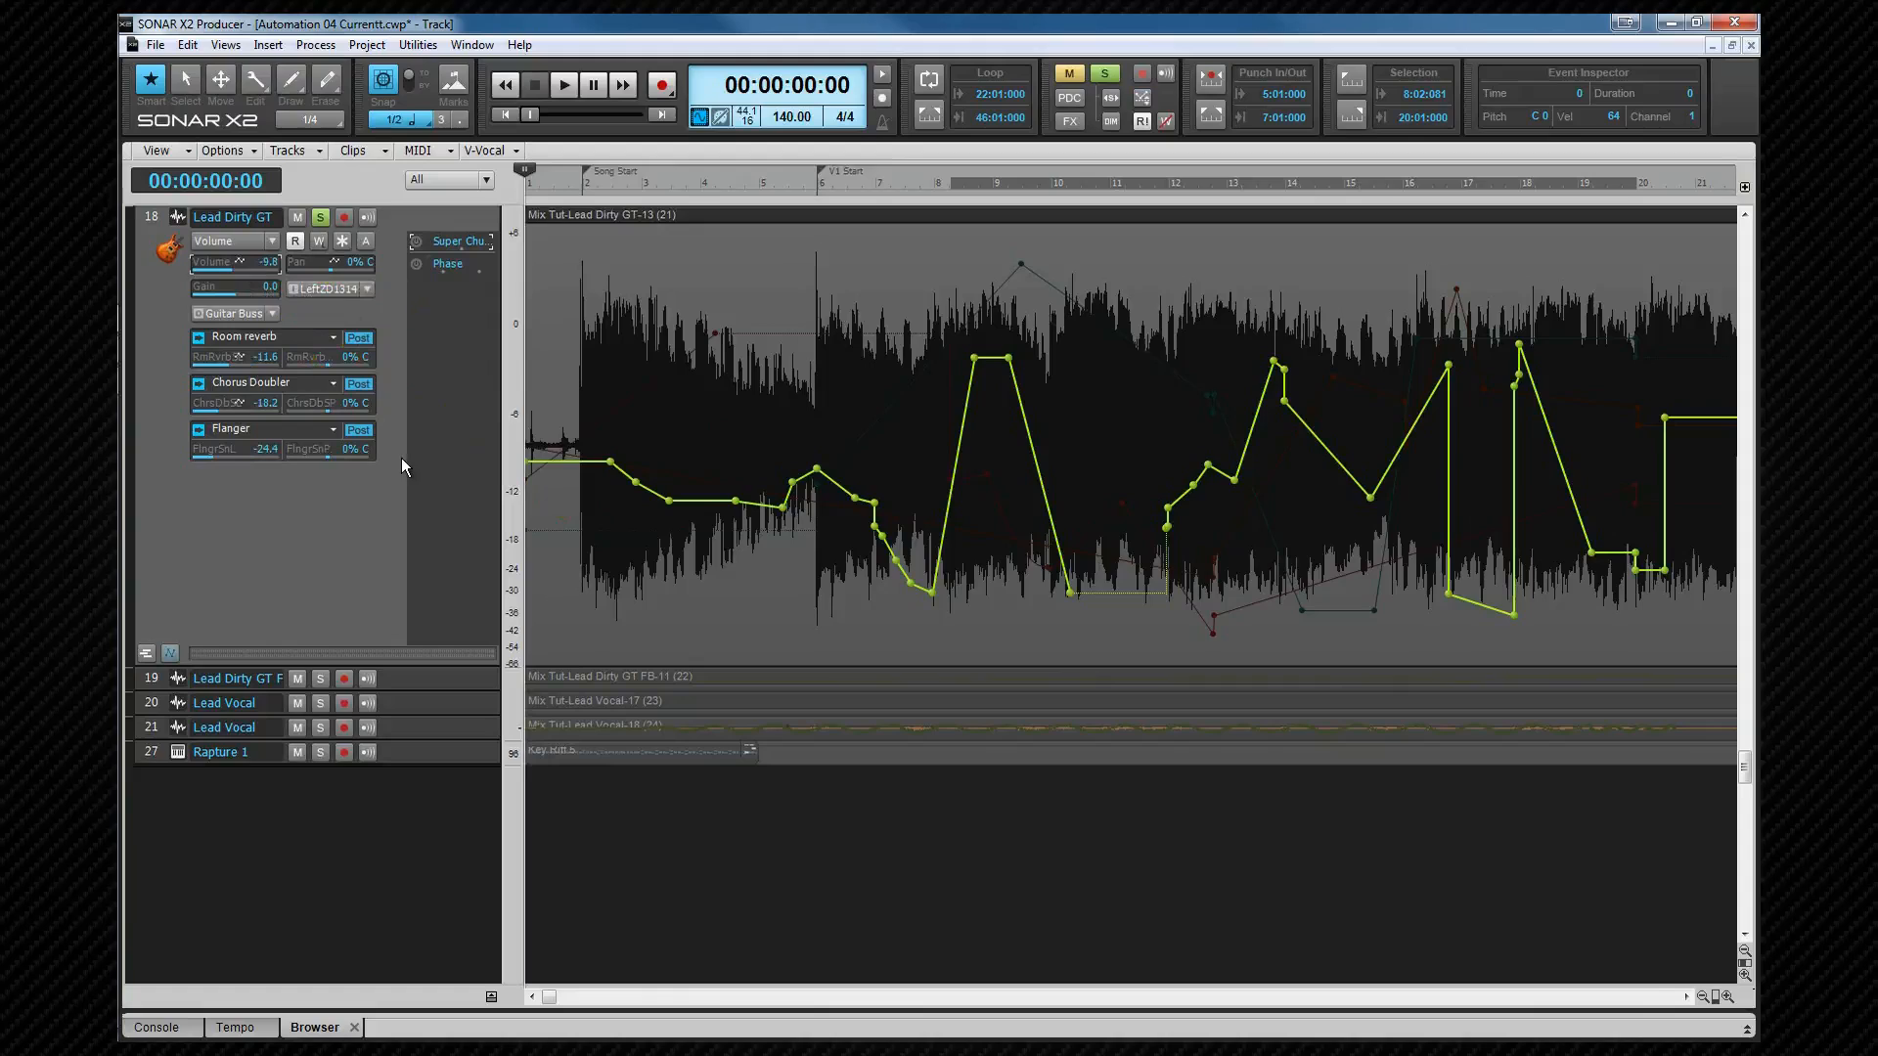
key(space)
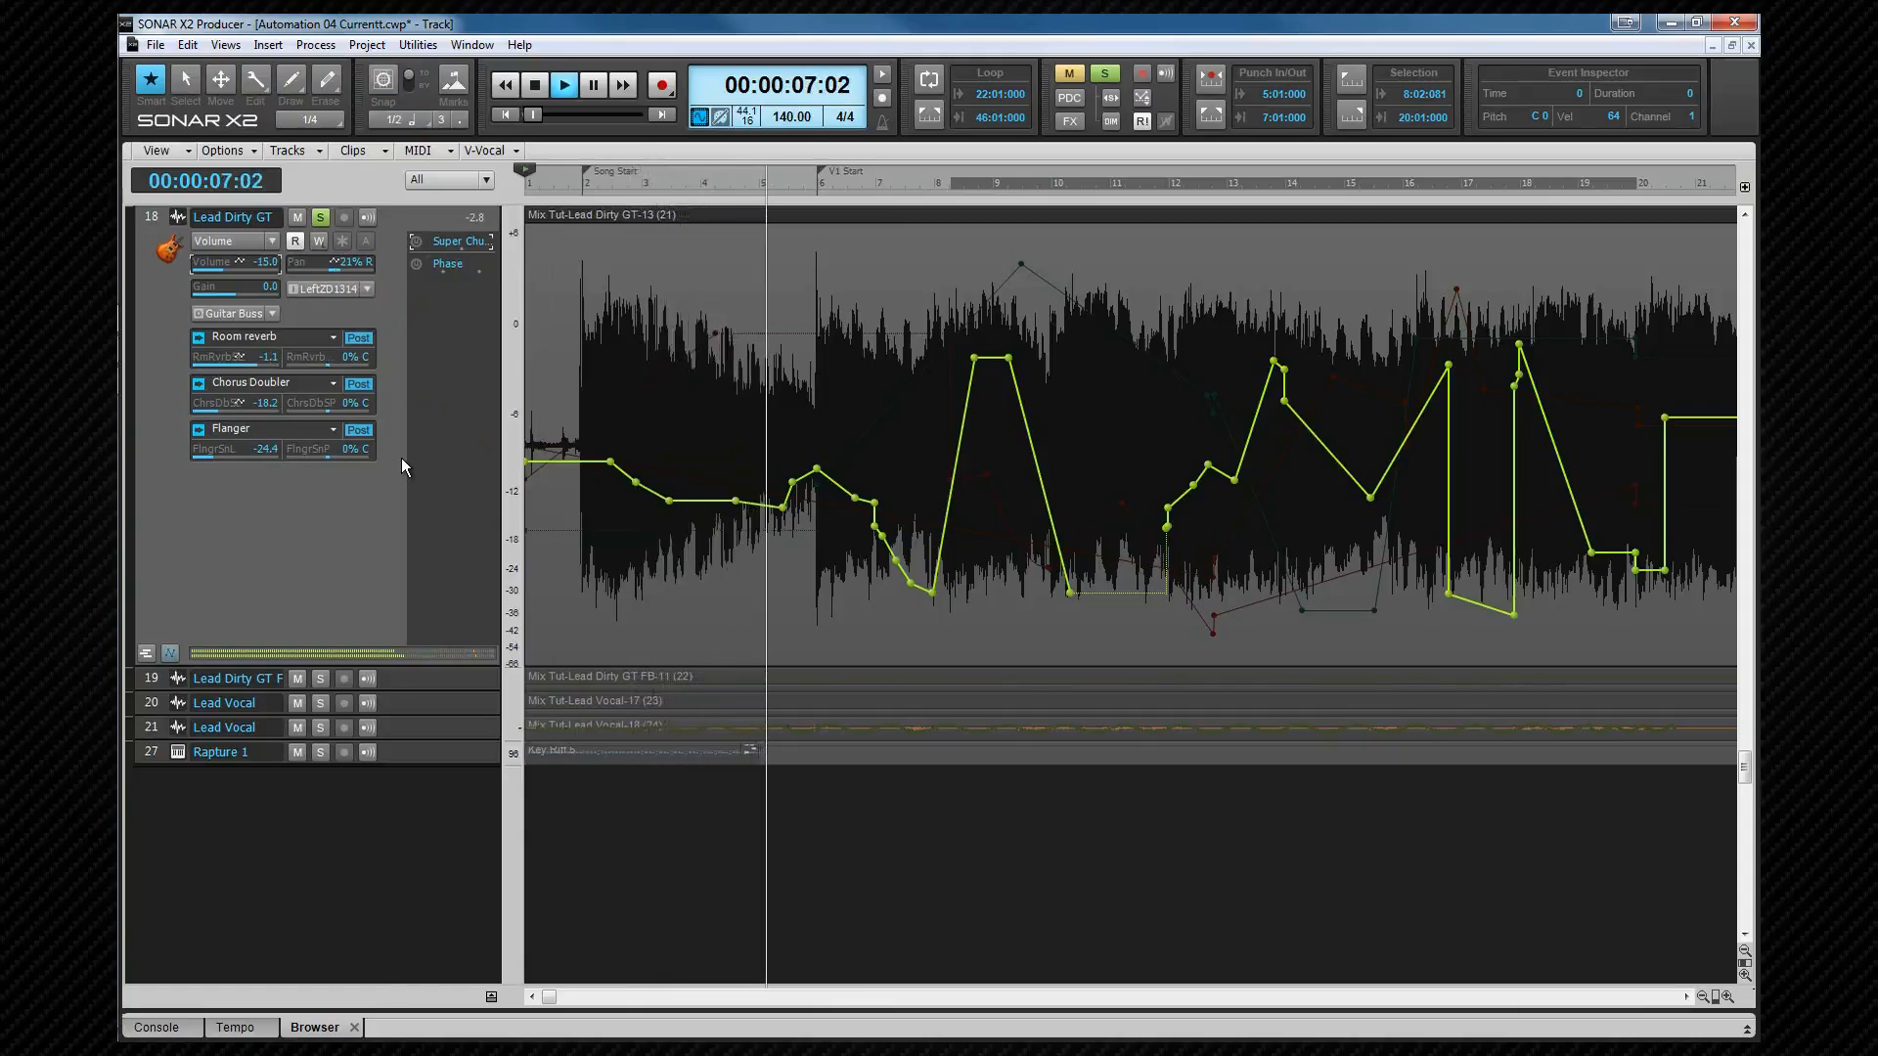
key(space)
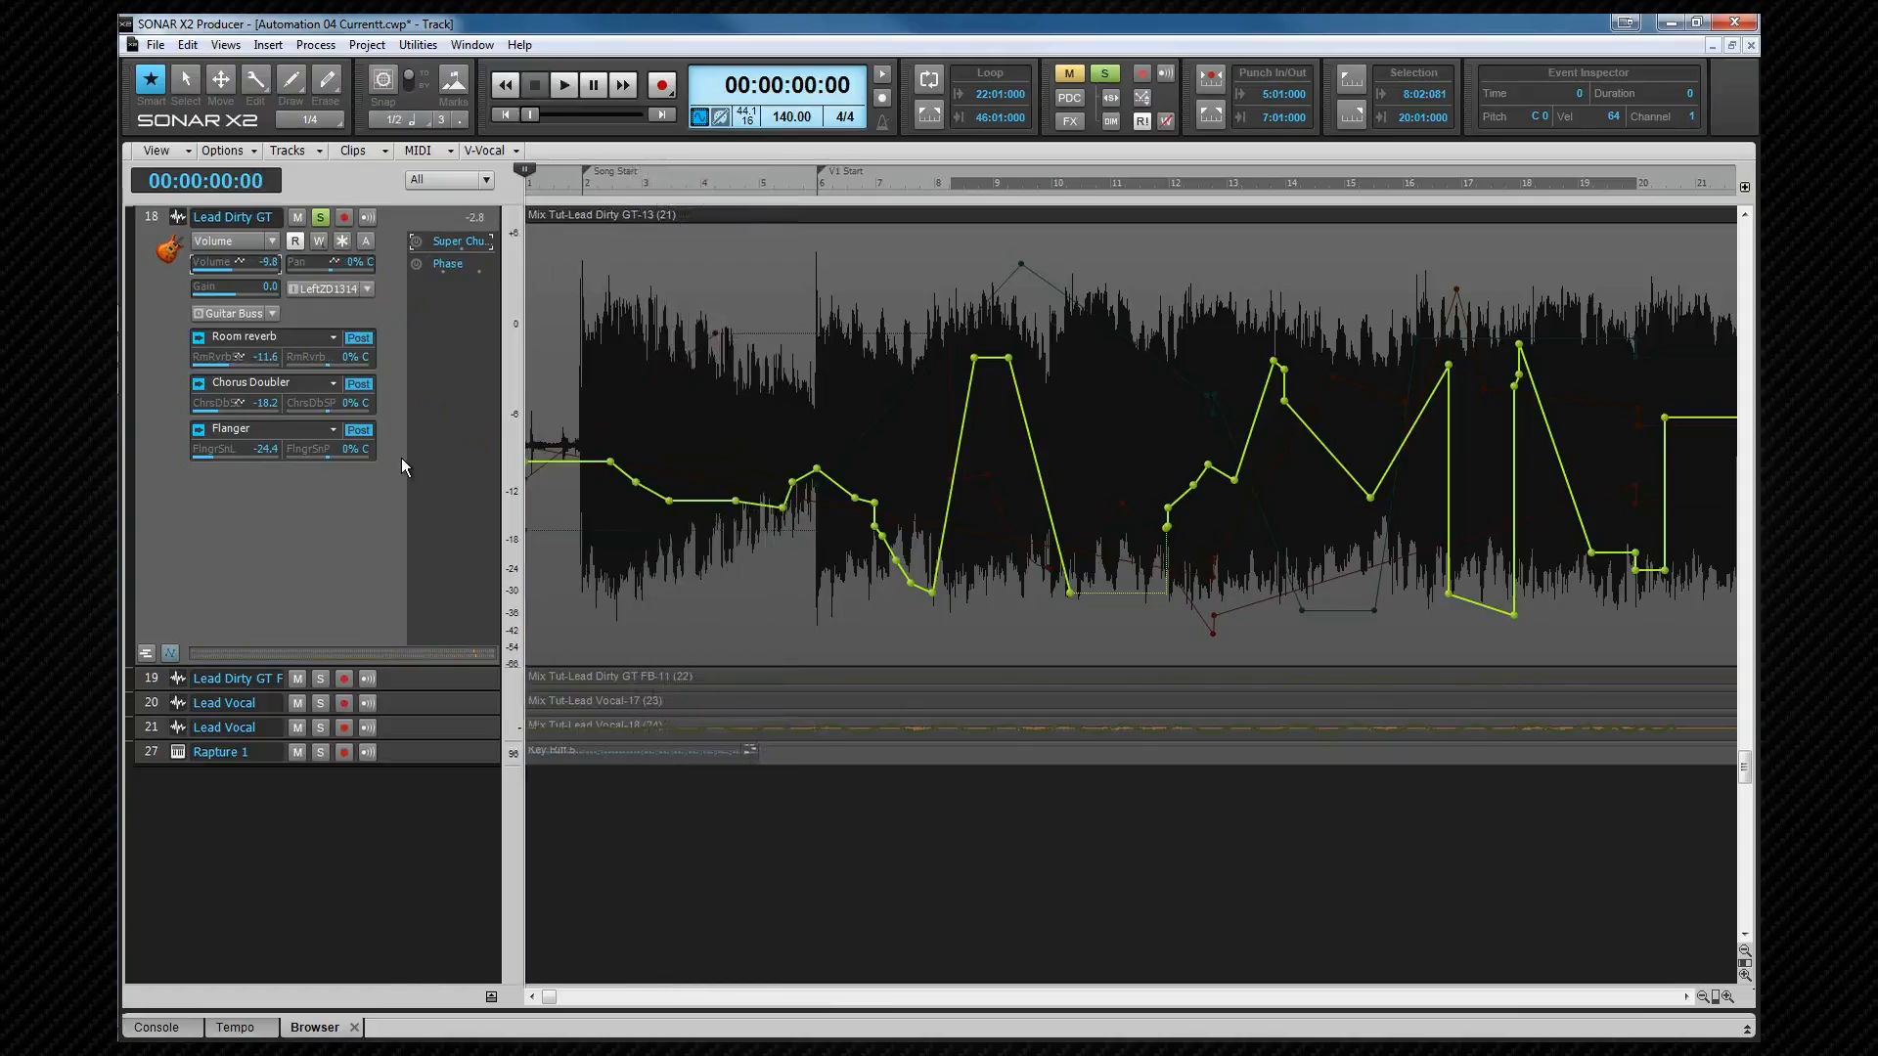